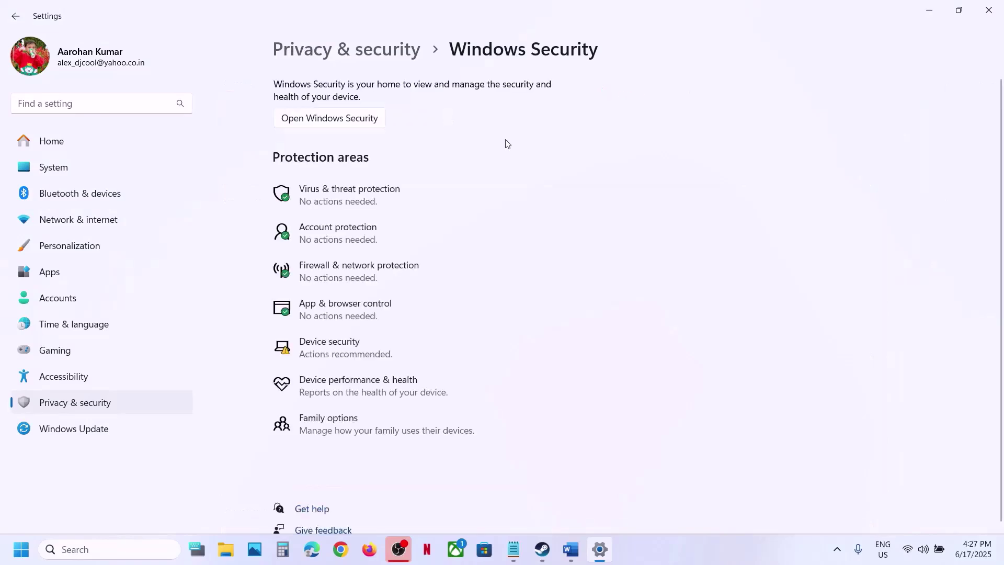
Open the list of apps allowed through Controlled folder access under Ransomware protection, granting Windows Security permission to make changes.
click(381, 198)
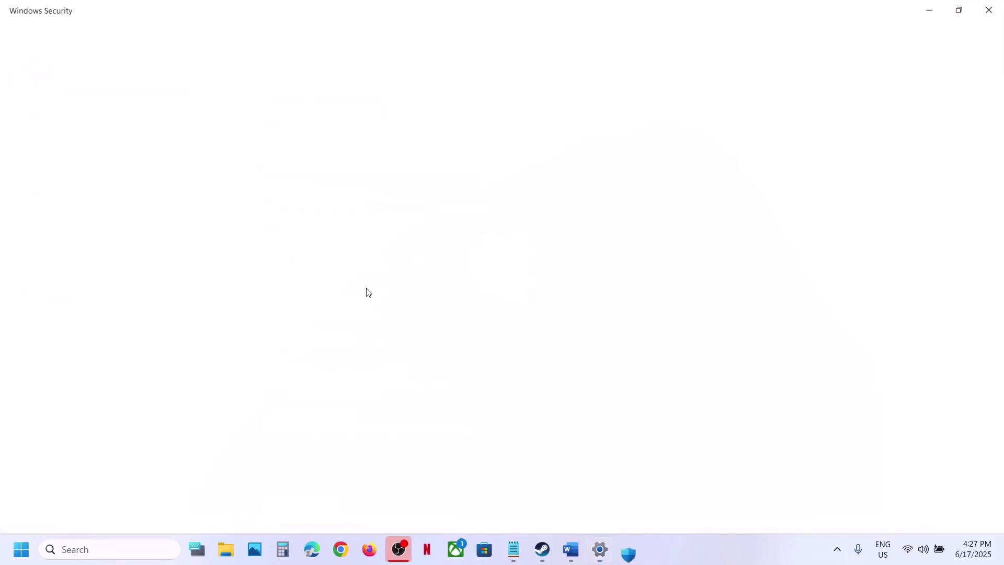
scroll(366, 292, down, 5)
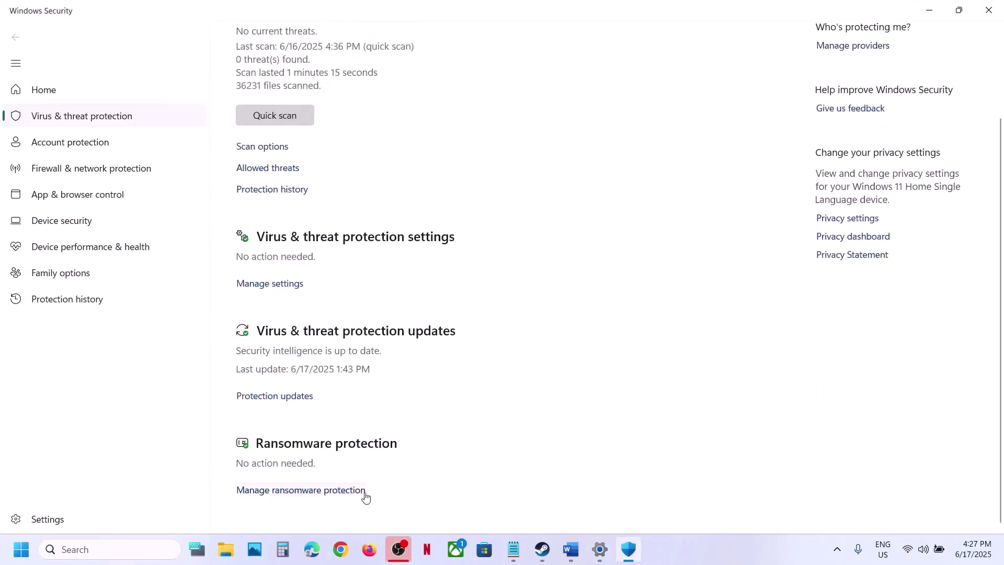
click(327, 494)
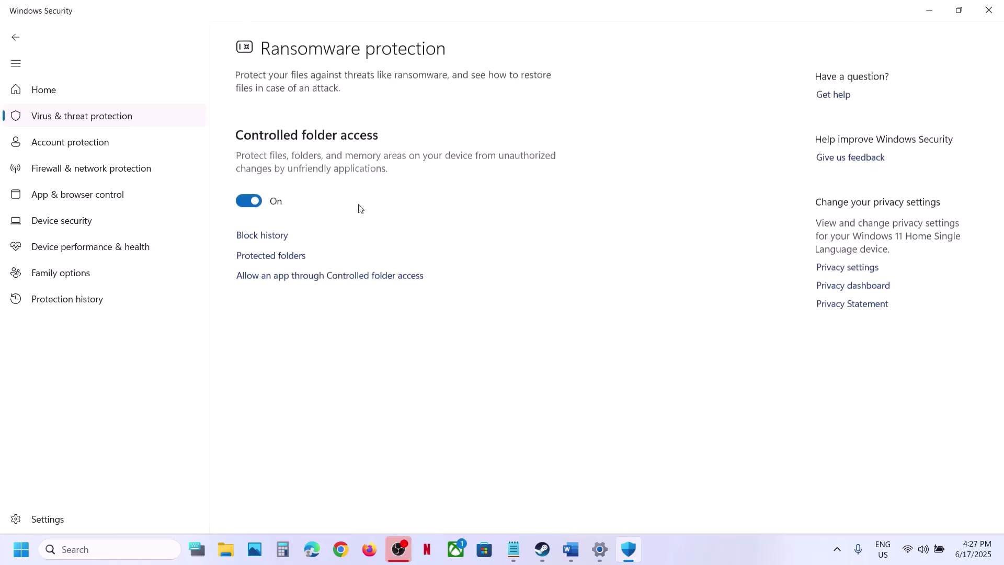
click(339, 283)
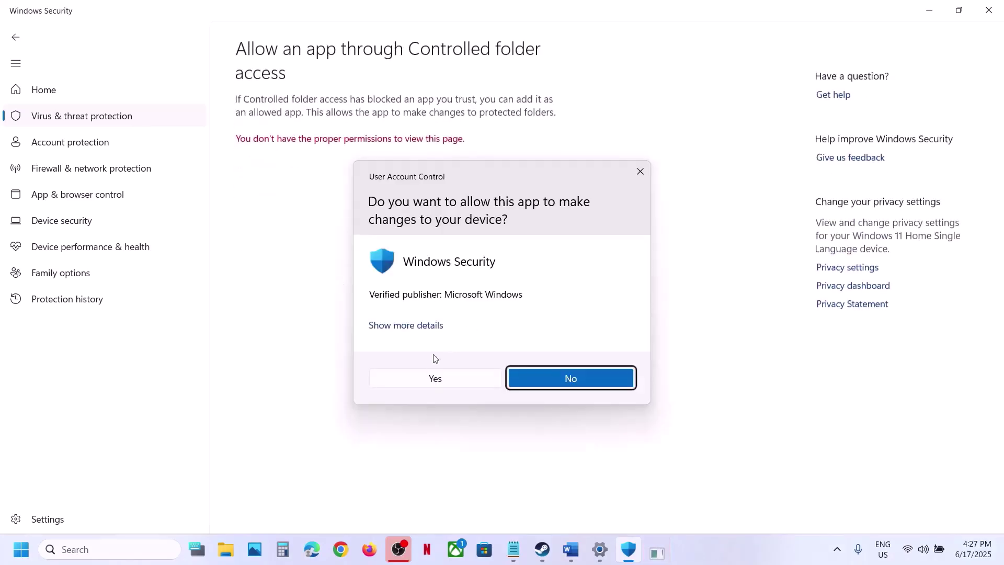
click(416, 379)
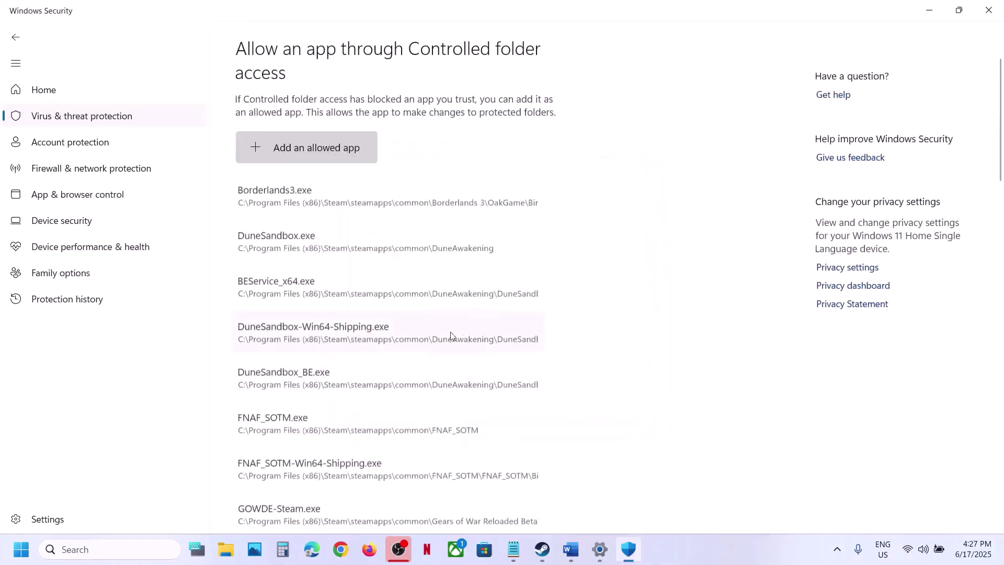
Add the BrokenArrow application from the steamapps\common\broken_arrow folder to the apps allowed through Controlled folder access.
click(287, 153)
click(301, 201)
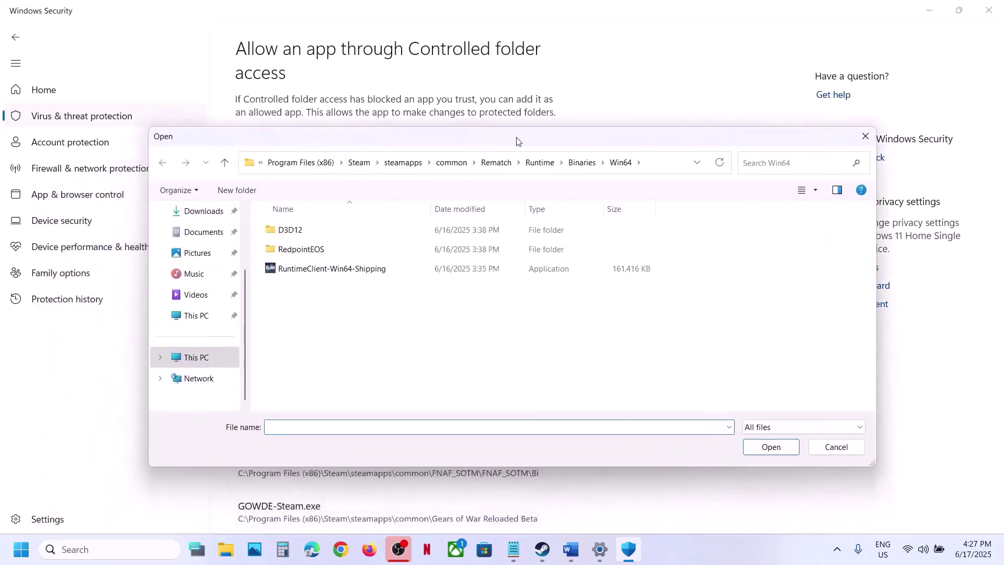
drag(418, 199, 518, 138)
click(449, 163)
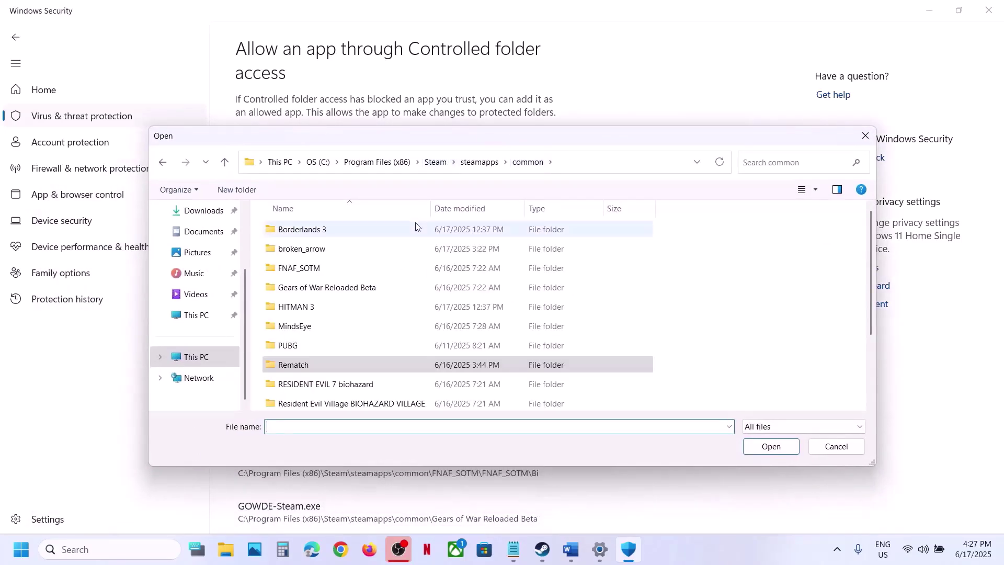
scroll(393, 277, down, 1)
scroll(377, 267, up, 1)
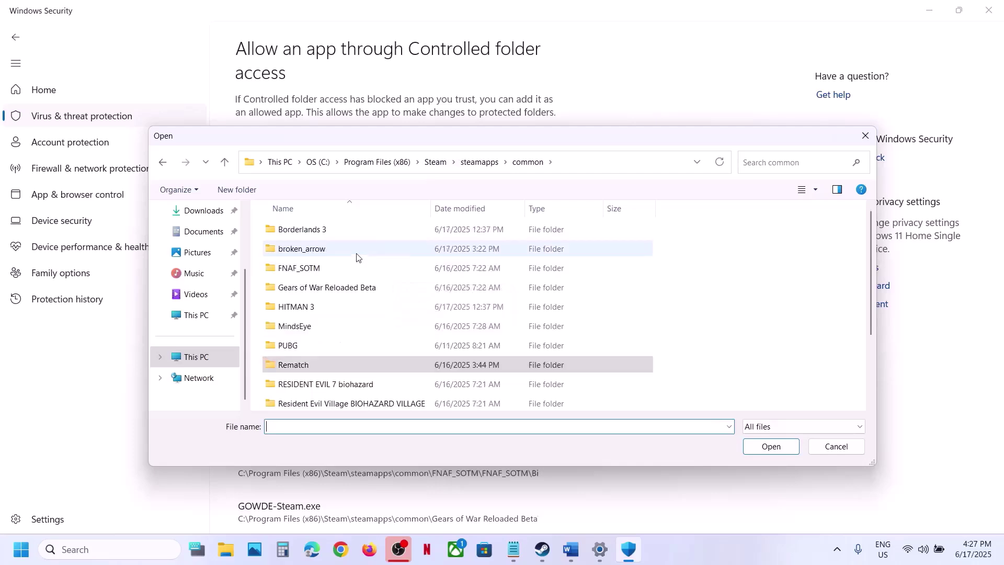
double_click(358, 251)
click(637, 161)
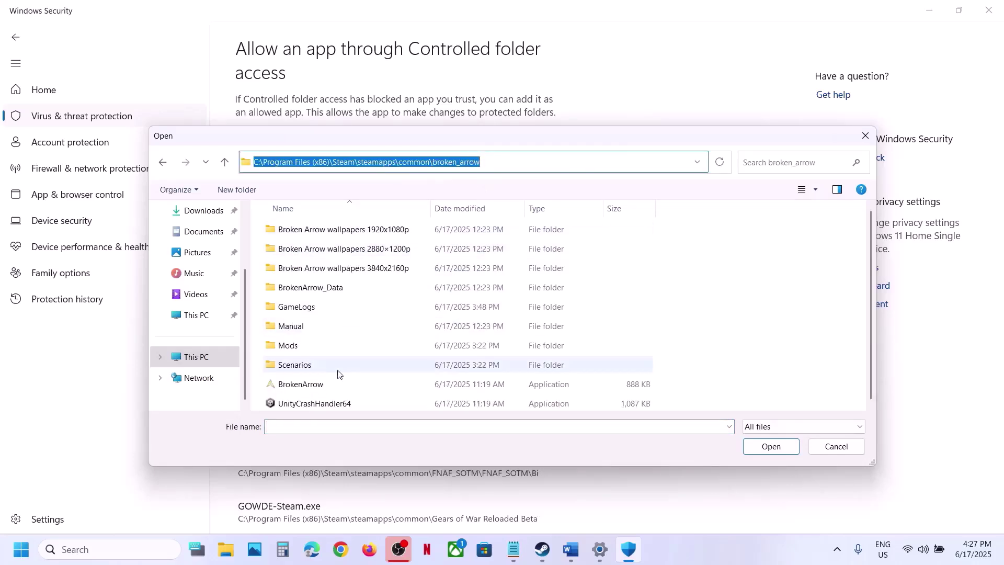
key(Escape)
click(283, 385)
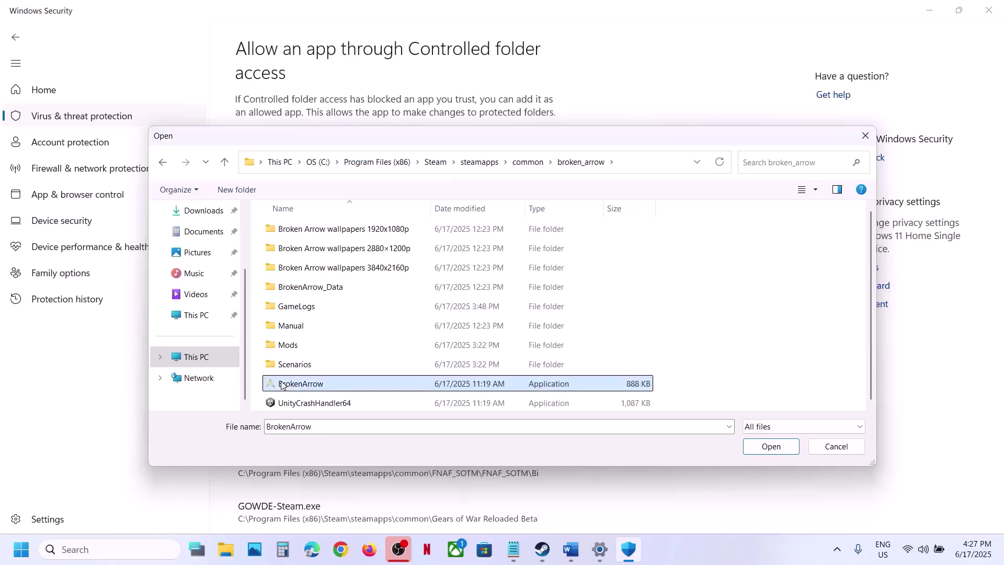
click(771, 446)
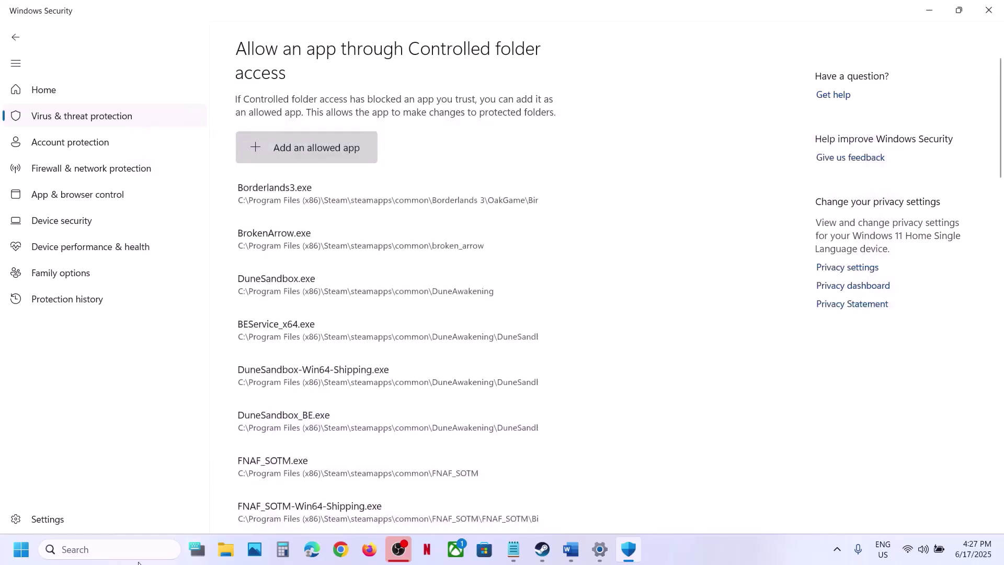
Open Windows Defender Firewall's allowed apps list in Control Panel and unlock its settings for editing.
click(107, 545)
text(control)
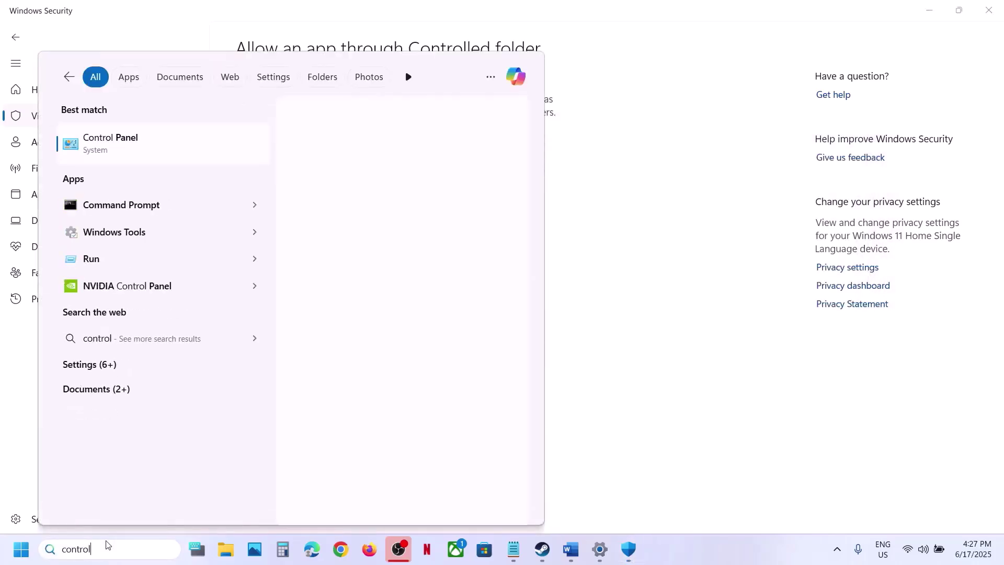
key(Return)
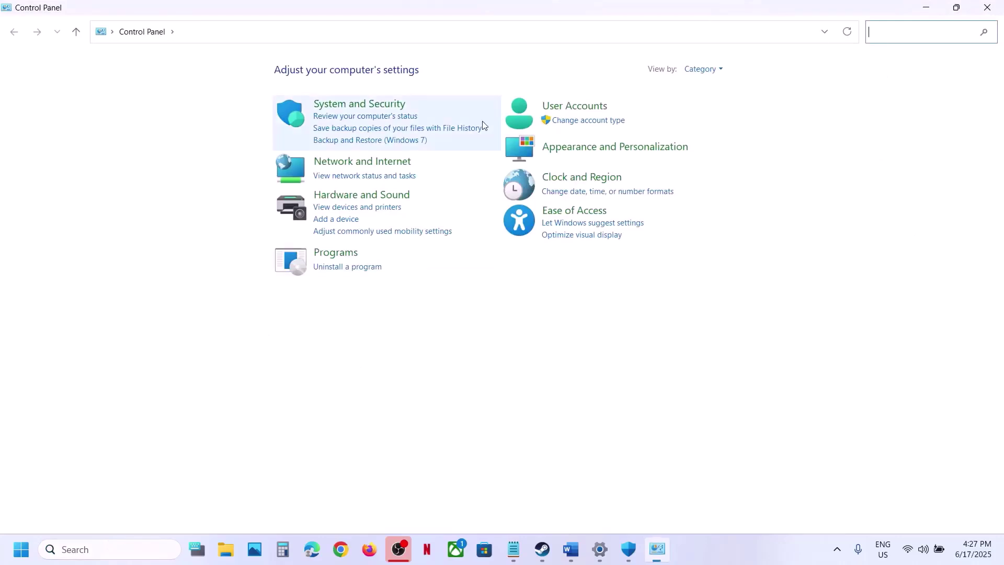
click(360, 109)
click(247, 116)
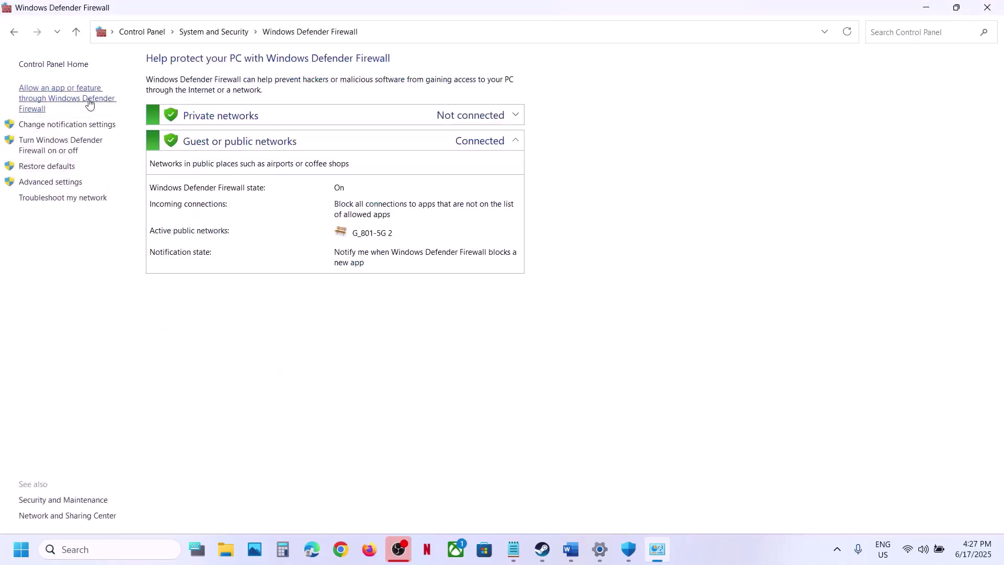
click(67, 102)
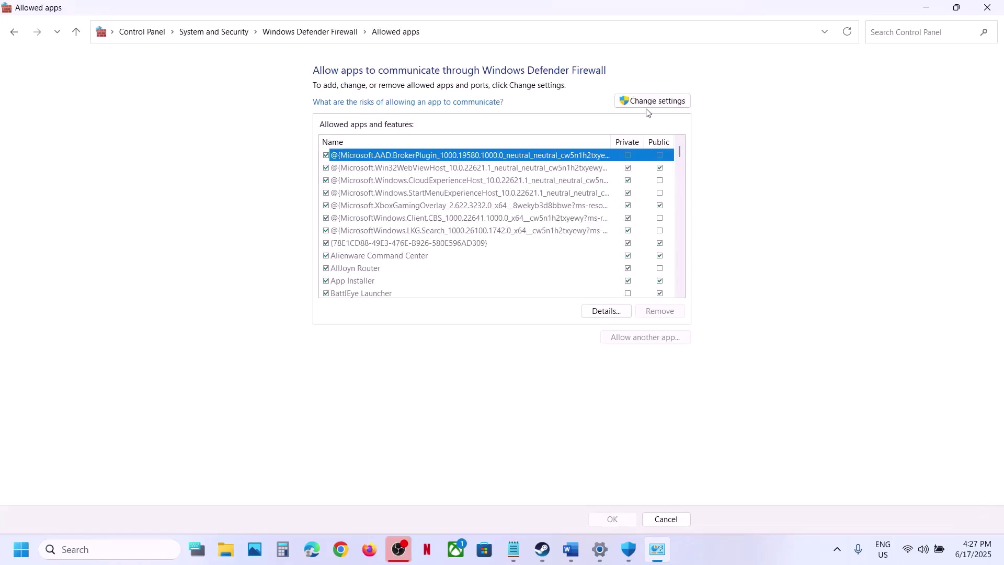
click(662, 101)
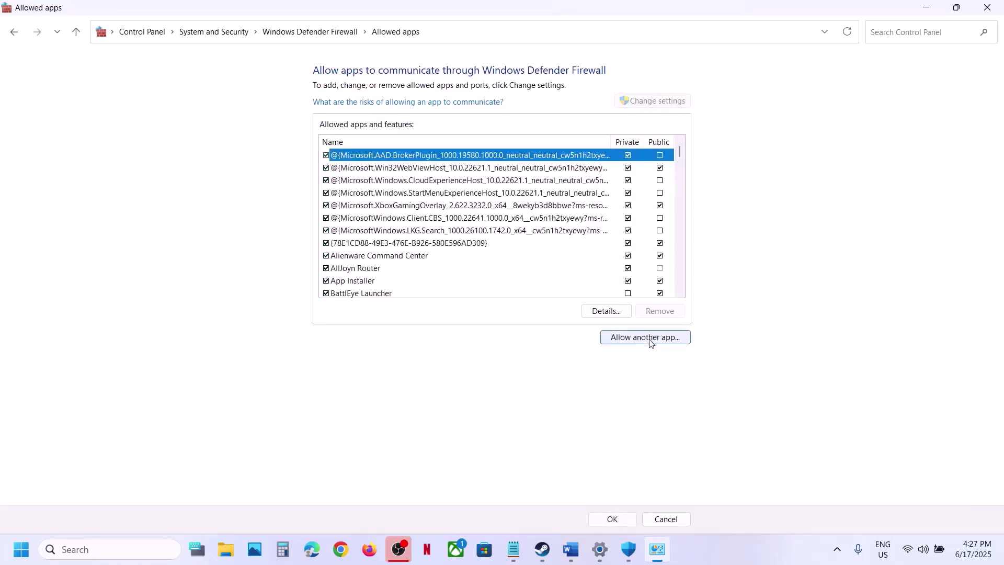
Add the BrokenArrow application from the steamapps\common\broken_arrow folder to the firewall's allowed apps and select its entry.
click(651, 338)
click(607, 336)
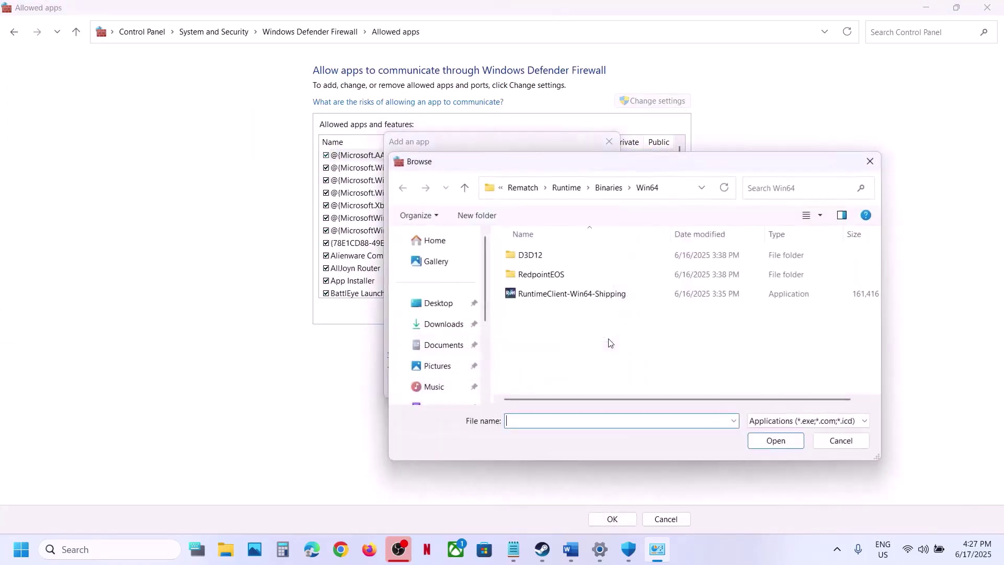
click(524, 195)
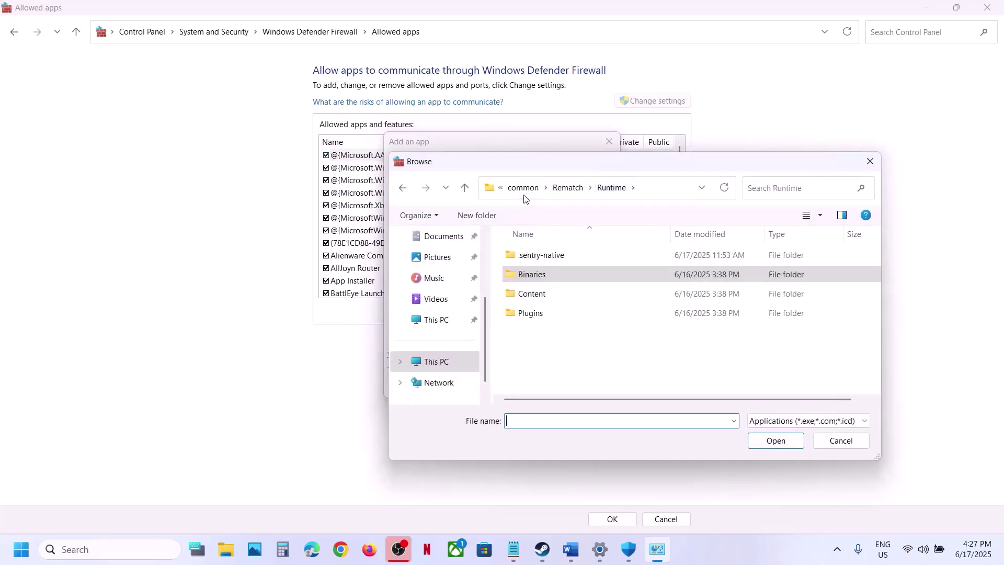
click(523, 188)
scroll(555, 304, down, 2)
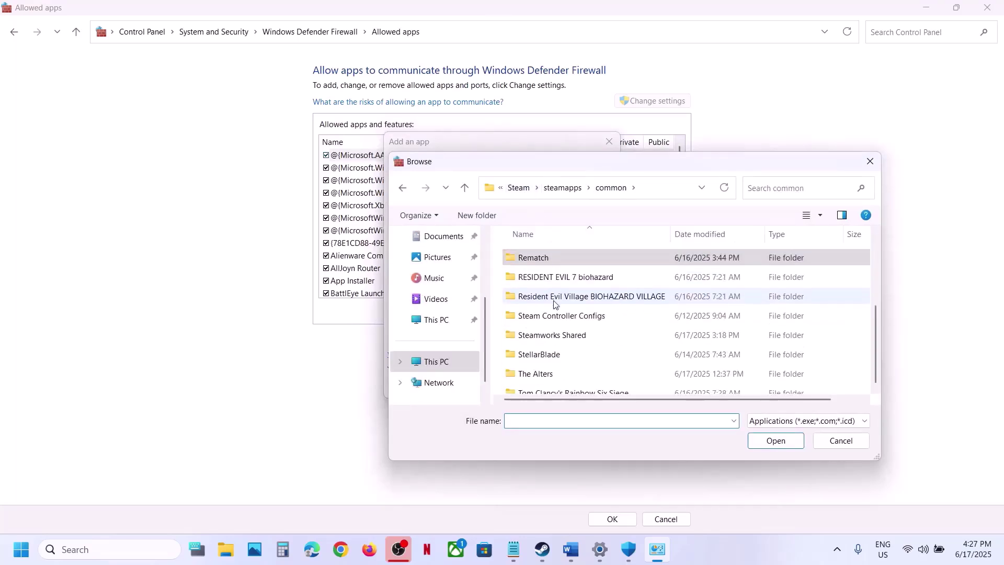
scroll(561, 327, up, 3)
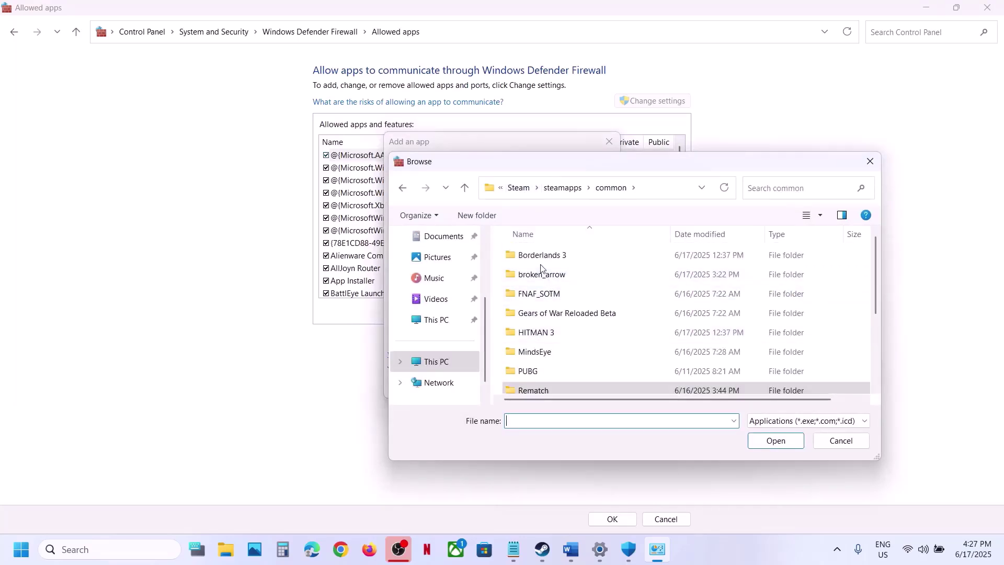
double_click(542, 273)
scroll(573, 338, down, 1)
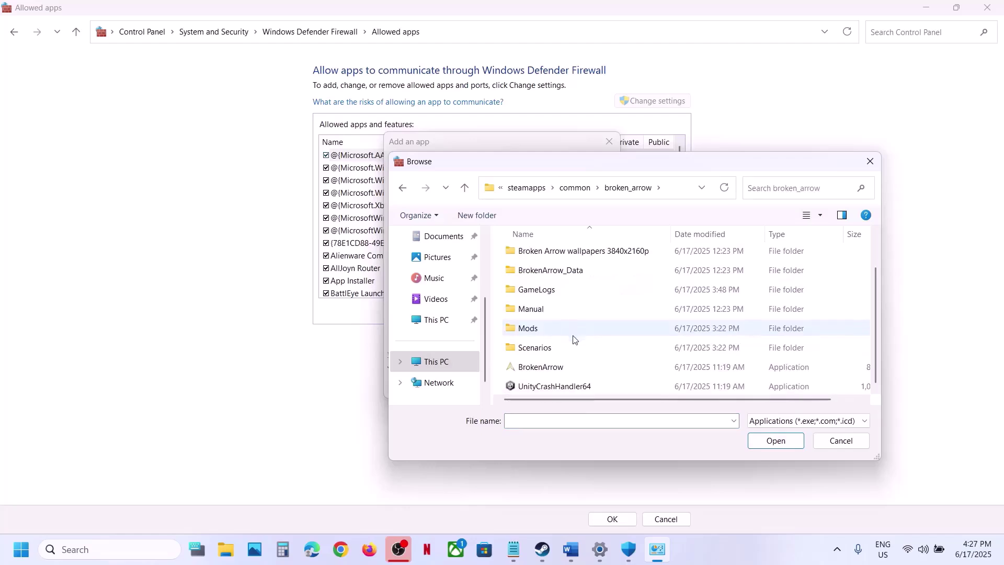
click(559, 368)
click(774, 441)
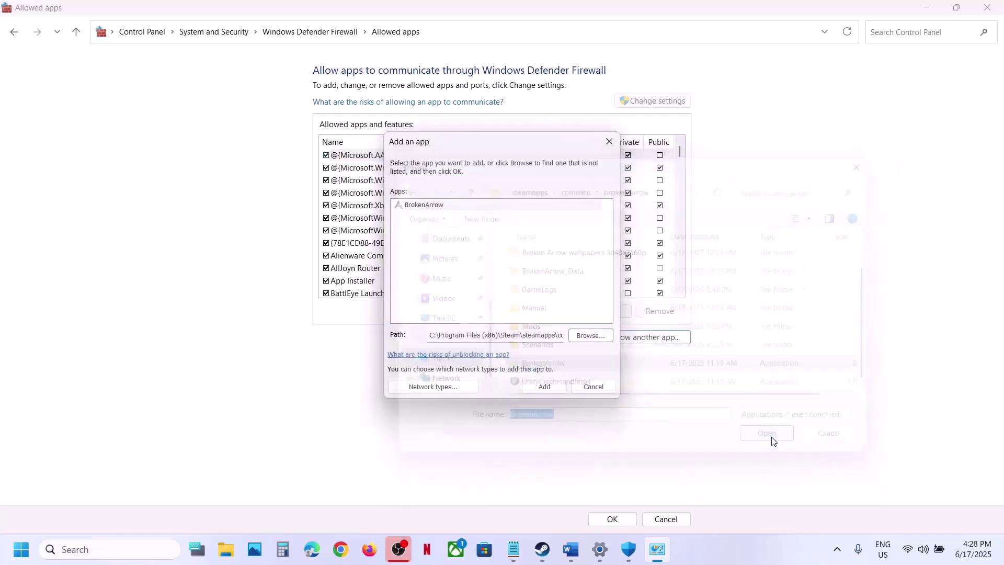
click(539, 390)
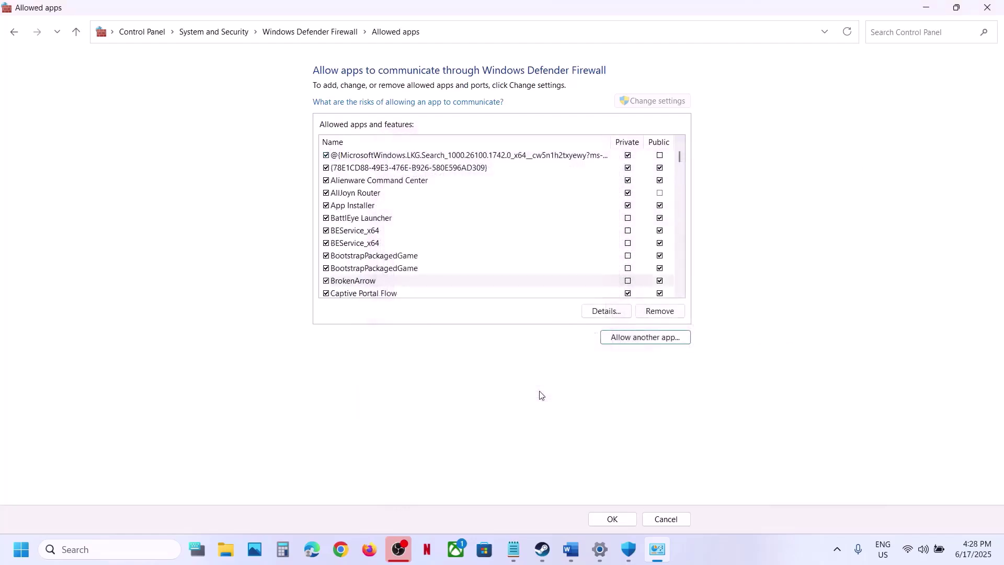
click(357, 282)
Close the Allowed apps, Windows Security and Settings windows and highlight the start of the Step 5 line in the Word document.
click(989, 7)
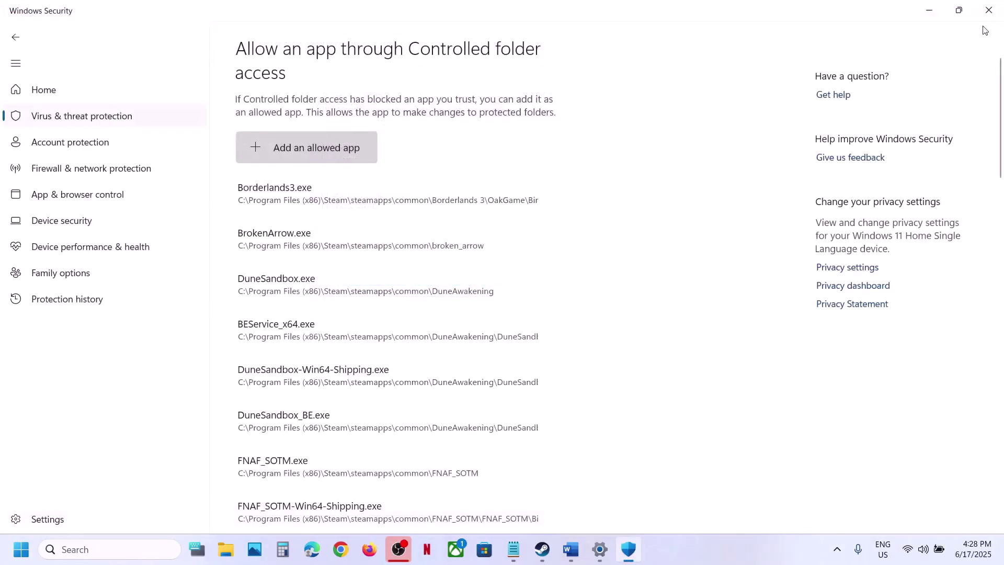
click(989, 9)
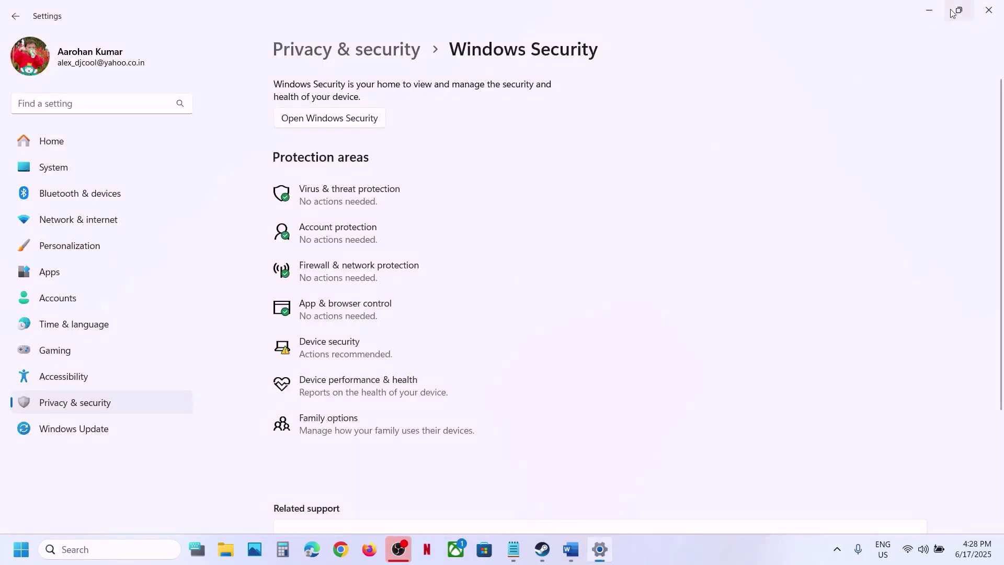
click(989, 9)
scroll(517, 304, down, 3)
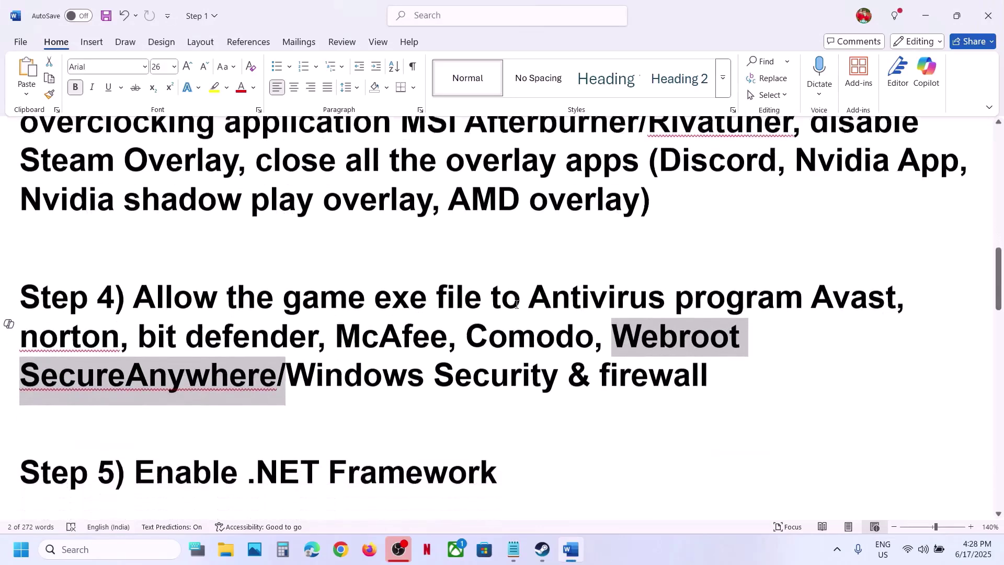
drag(178, 431, 24, 389)
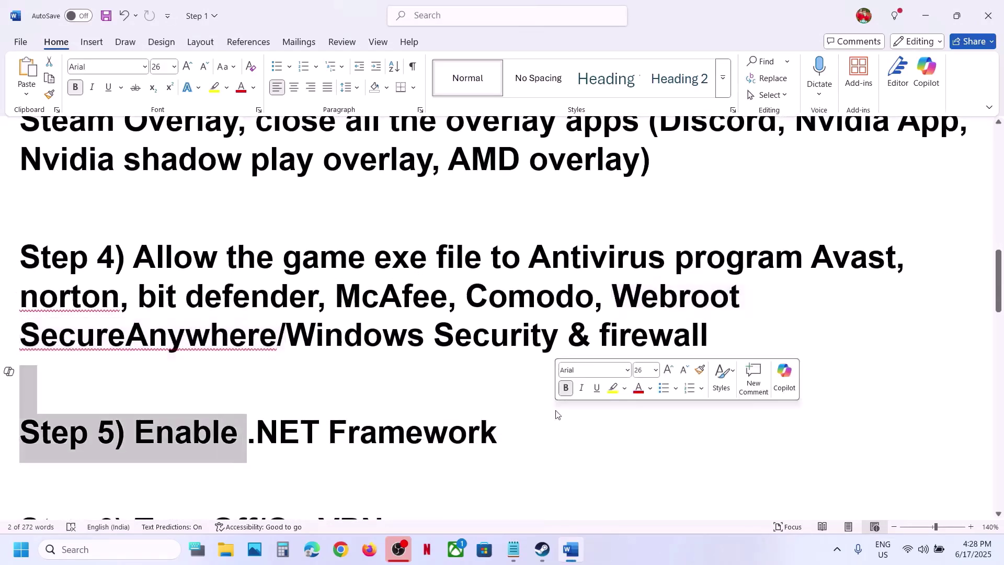
Check the .NET Framework 3.5 and 4.8 entries in Turn Windows features on or off and accept the dialog.
click(97, 550)
text(turn on w)
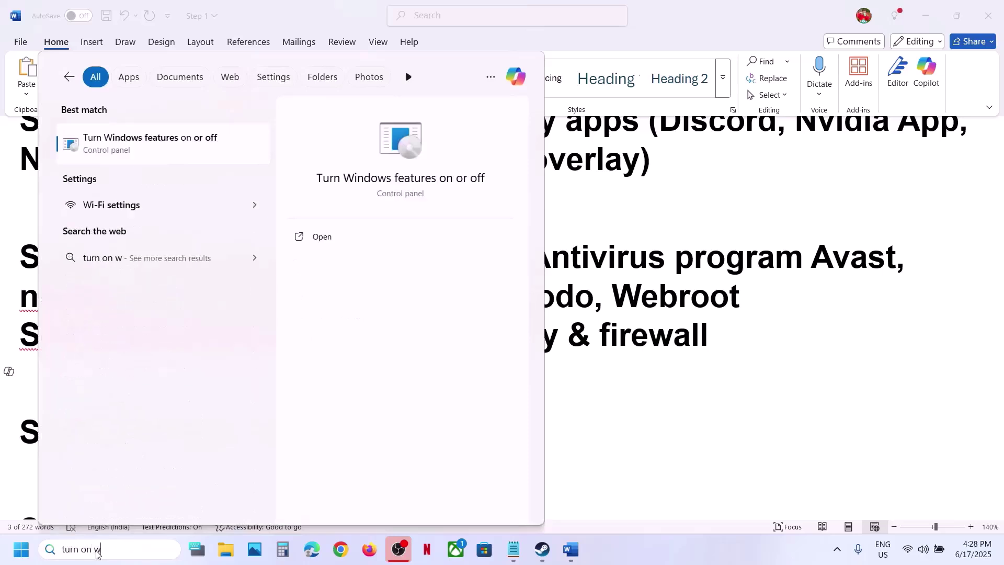
text(indows)
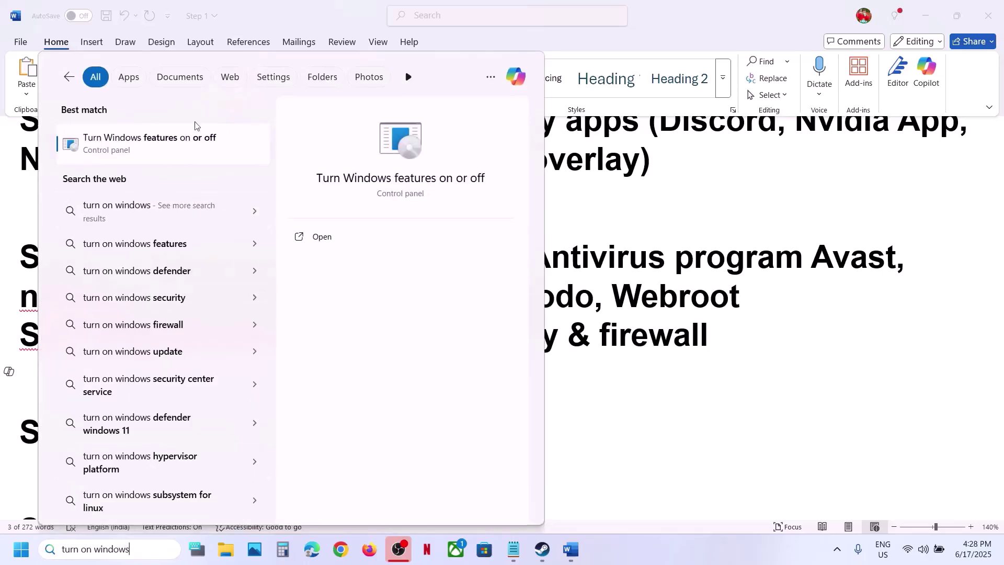
click(176, 151)
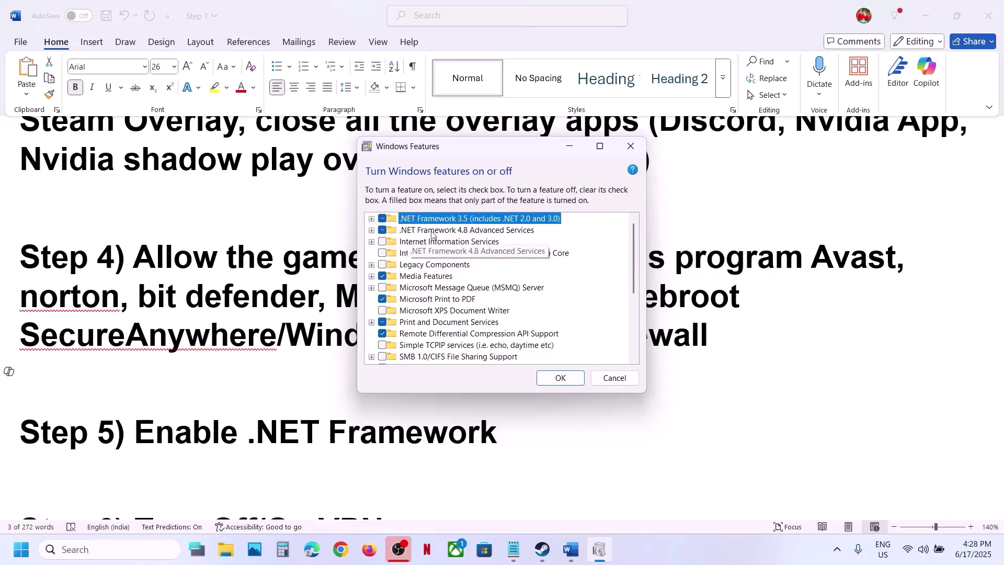
click(372, 220)
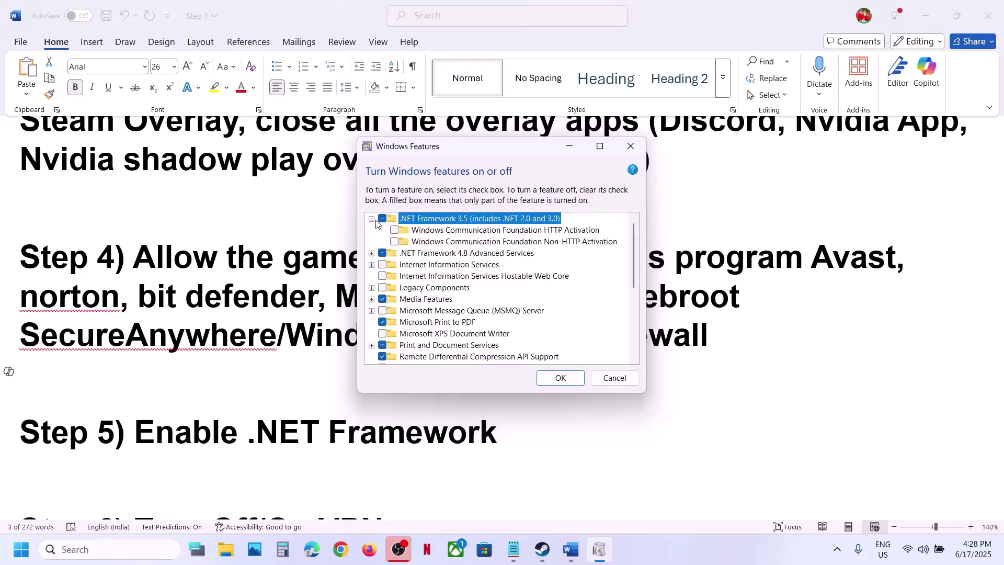
click(372, 220)
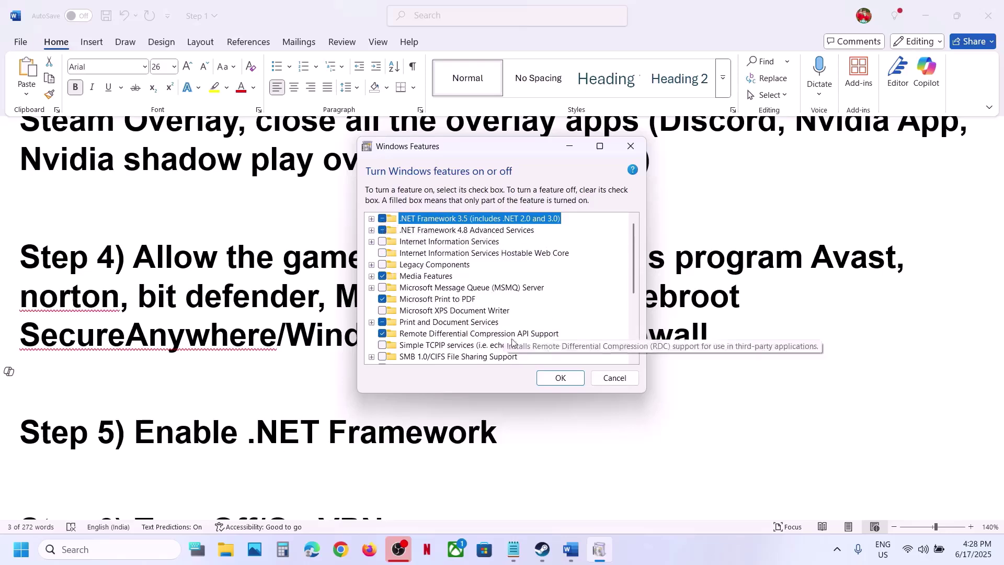
click(561, 379)
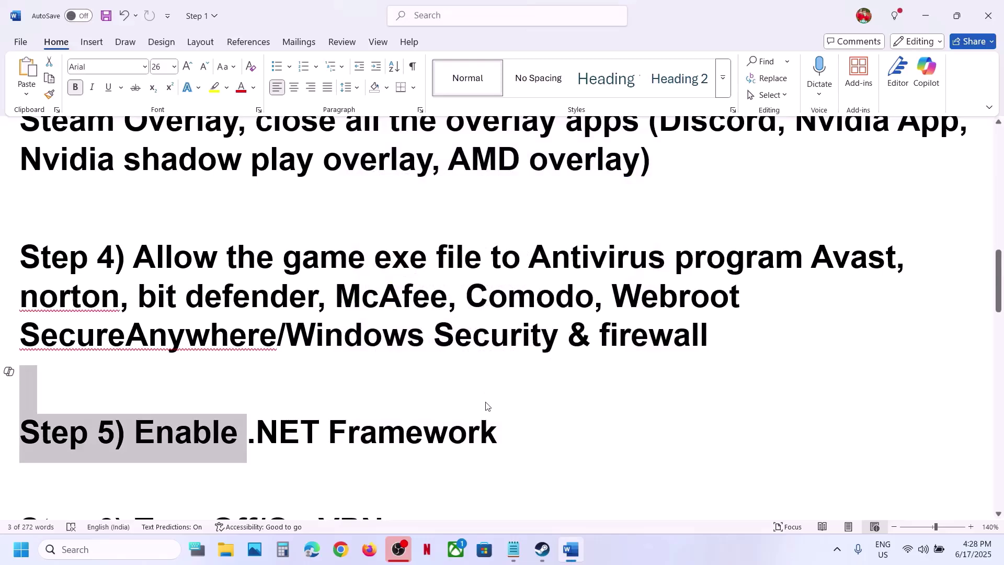
click(486, 406)
click(21, 549)
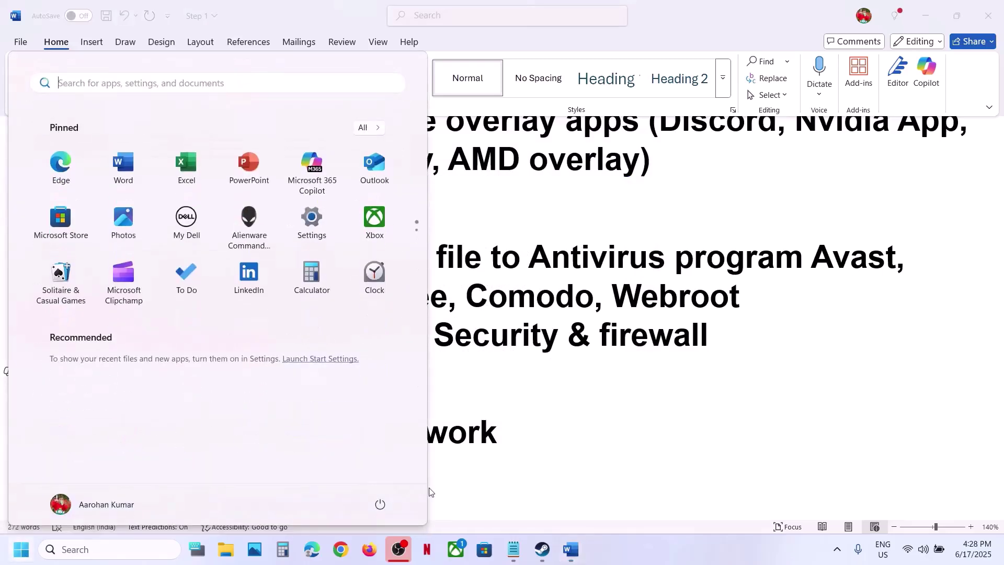
click(381, 505)
click(587, 407)
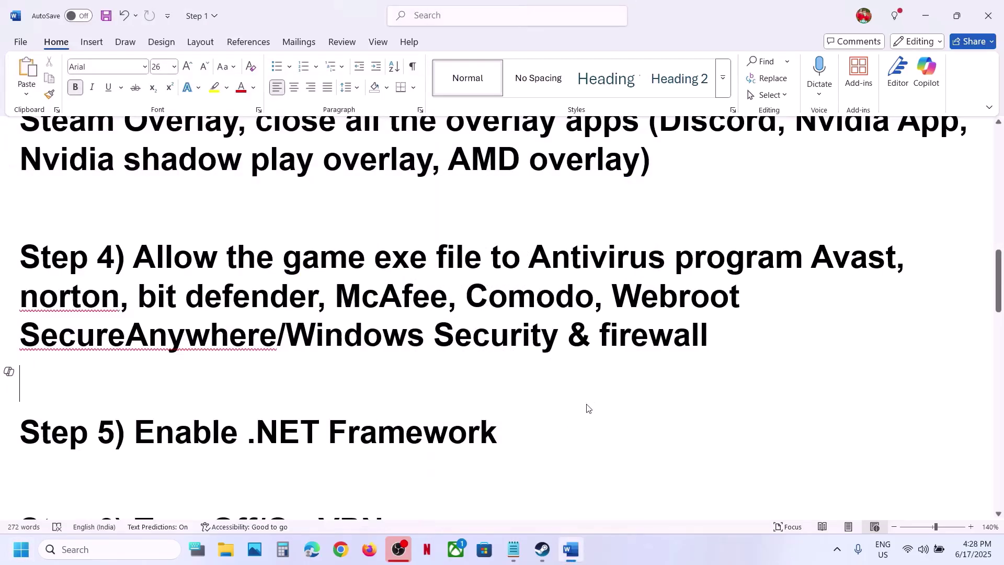
Highlight the "Turn Off/On VPN" text of the Step 6 line in the Word document.
scroll(587, 408, down, 2)
scroll(588, 405, up, 1)
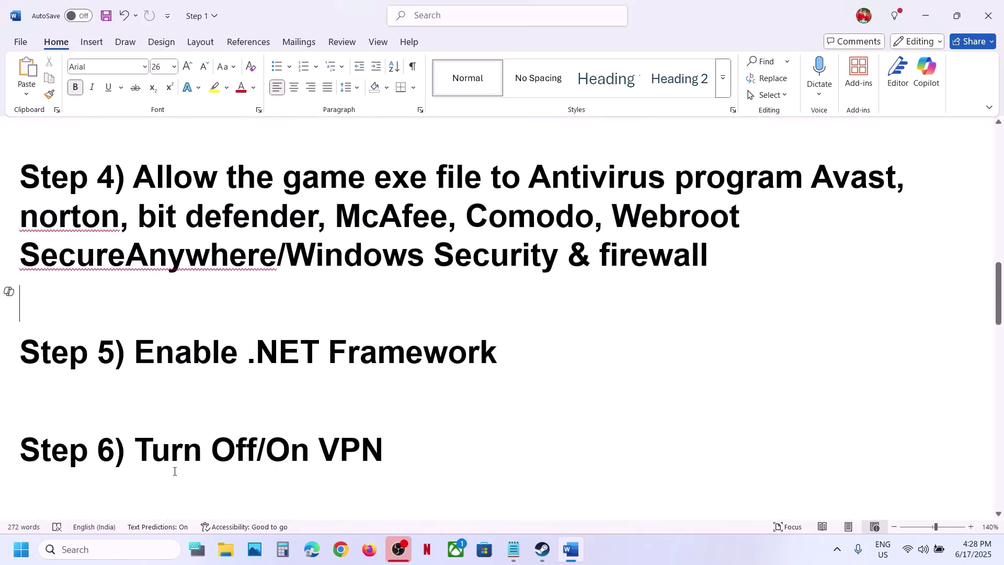
drag(166, 457, 367, 458)
click(365, 459)
drag(222, 454, 392, 442)
click(291, 458)
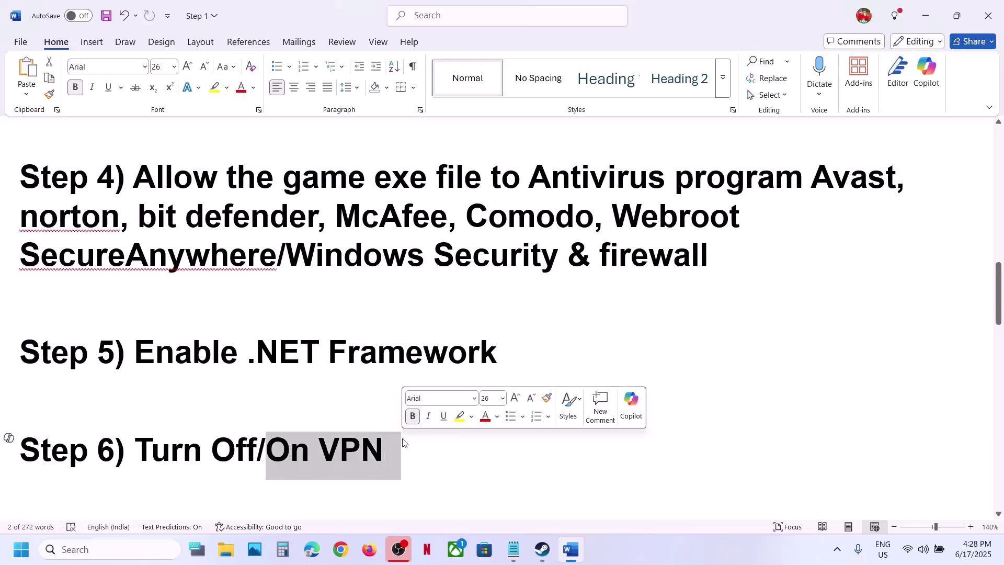
click(403, 442)
drag(154, 447, 316, 450)
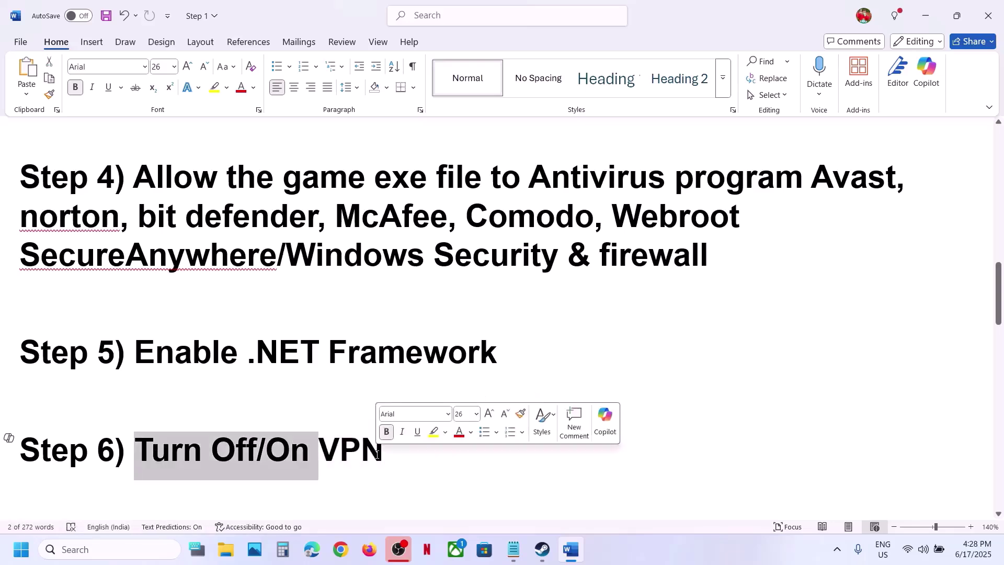
Highlight the Step 7 line on clean graphics driver installation, then parts of the NVIDIA and AMD links below it.
scroll(377, 454, down, 5)
scroll(378, 455, up, 1)
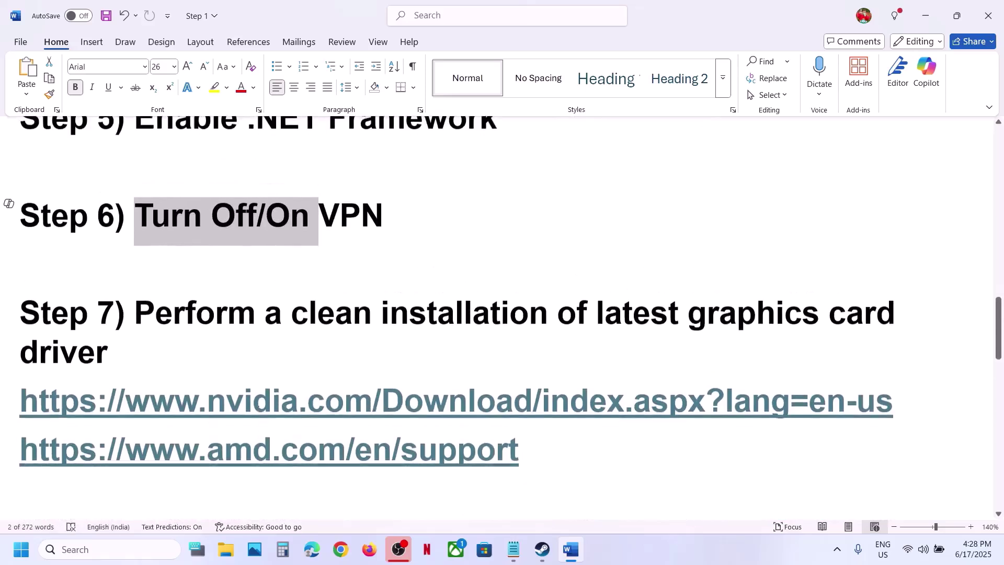
drag(149, 337, 440, 362)
drag(226, 413, 468, 413)
drag(207, 464, 419, 464)
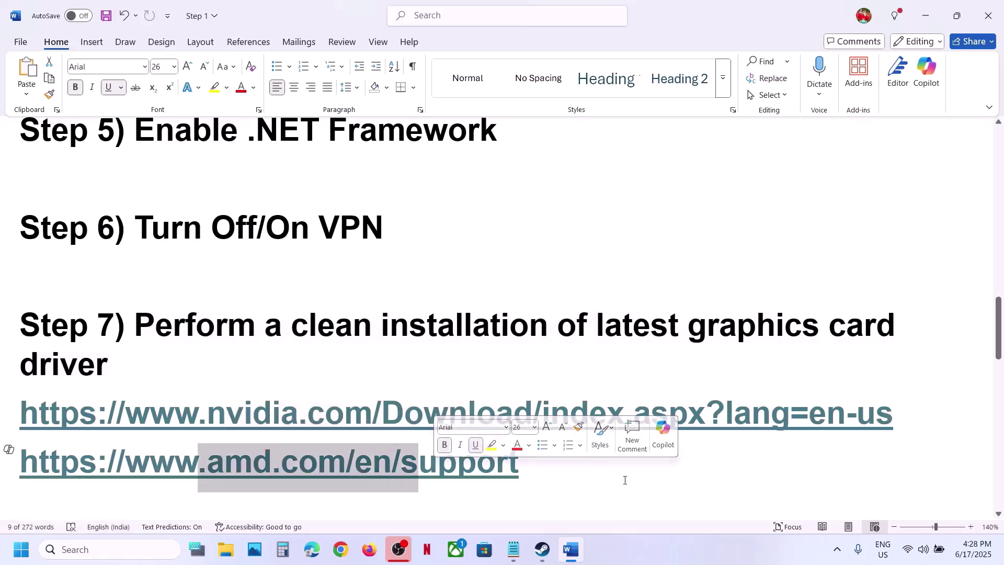
On NVIDIA's drivers page in Chrome, search for GeForce RTX 3050 Laptop GPU drivers with Windows 11 as the operating system.
click(575, 556)
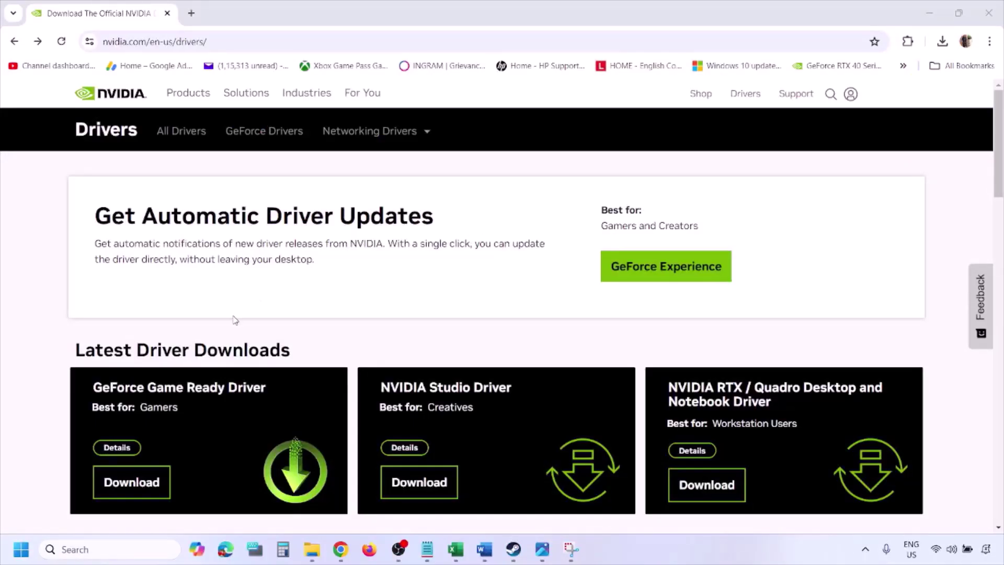
scroll(235, 320, down, 9)
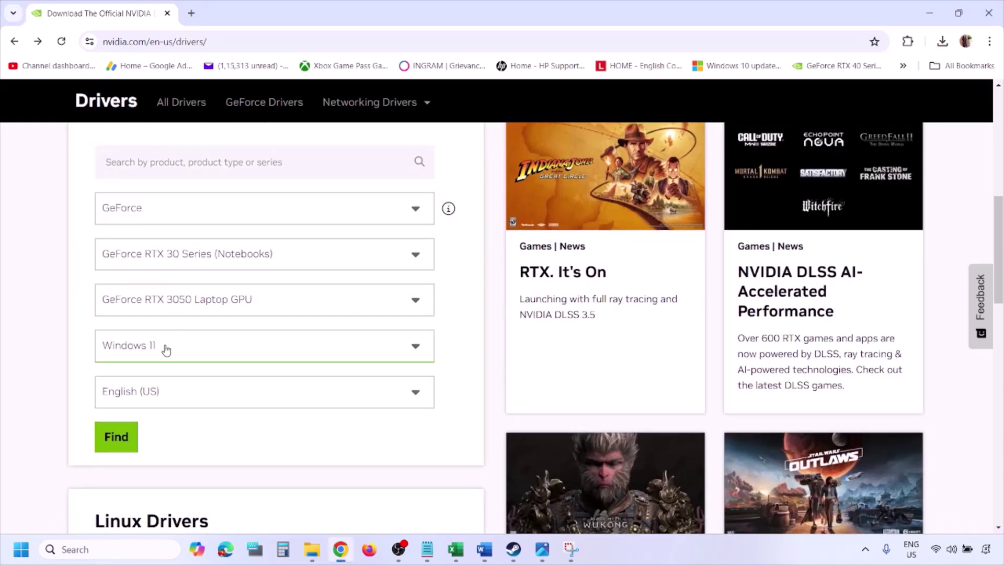
click(166, 350)
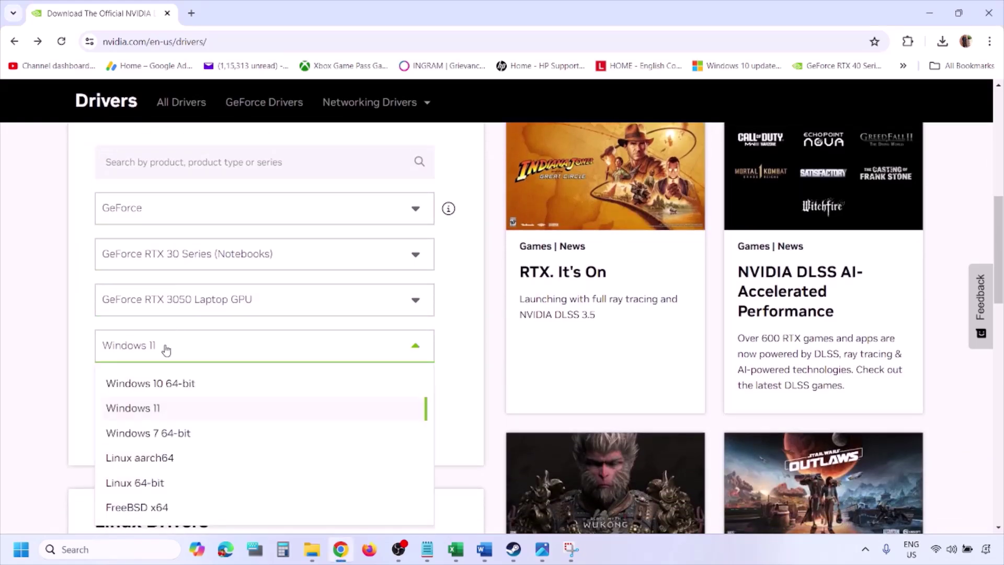
click(149, 409)
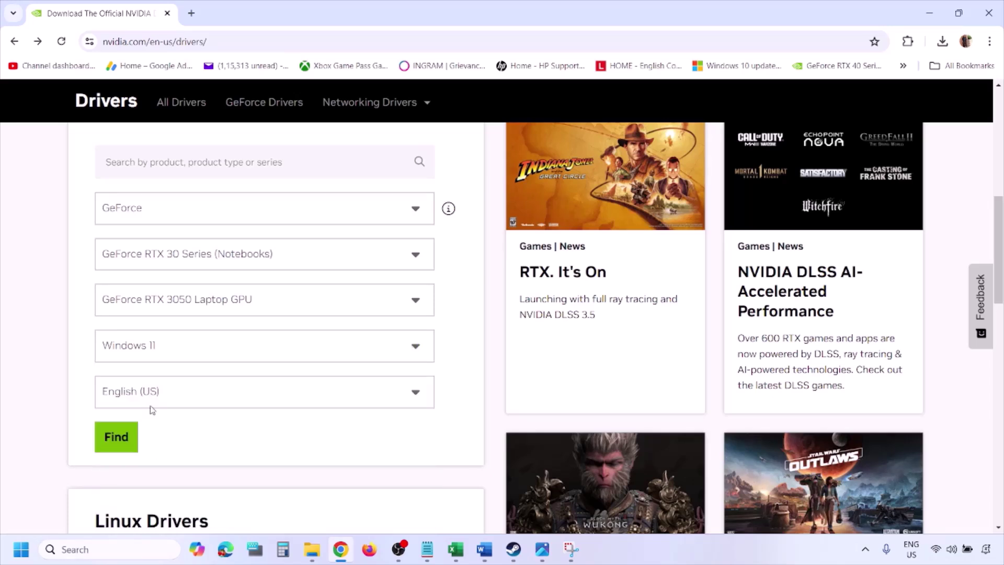
click(119, 440)
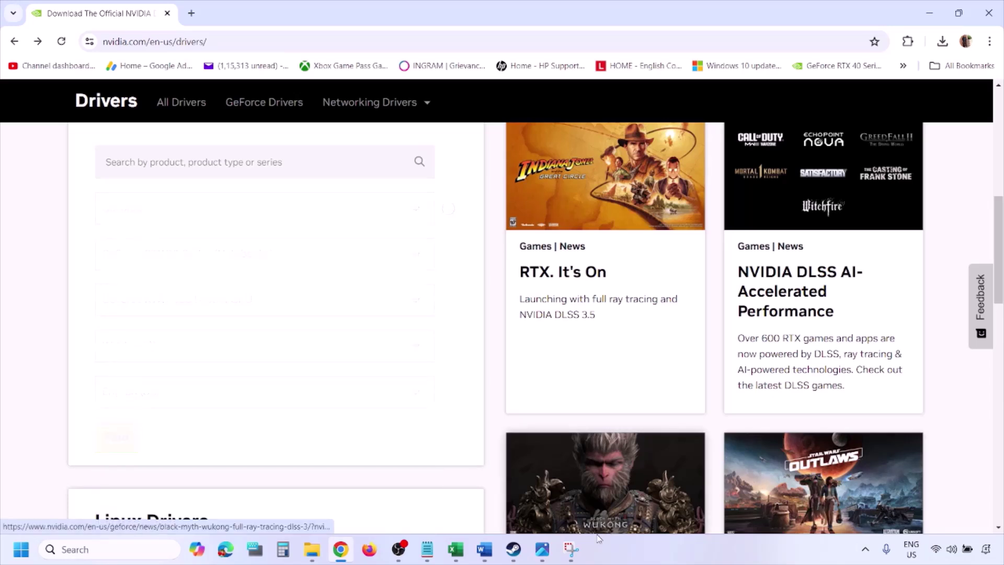
Switch to Photos and view images 1.png through 5.png, covering the Game Ready Driver download and the installer's custom clean installation options.
click(542, 551)
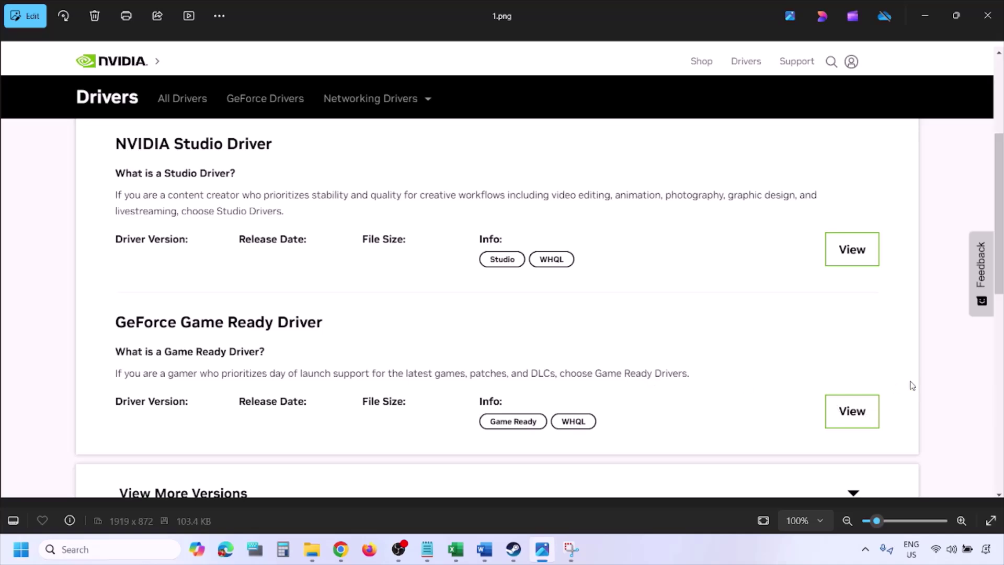
key(Right)
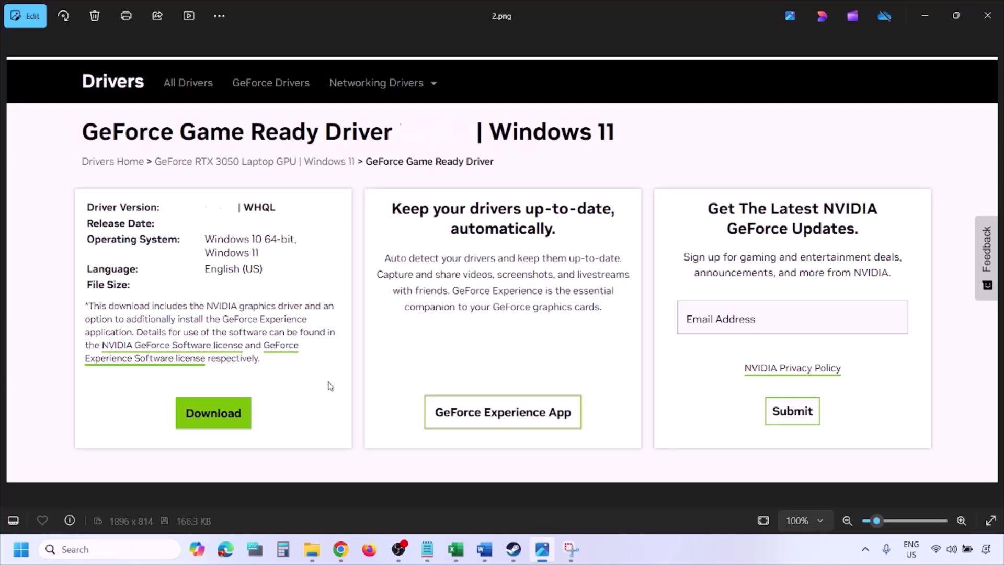
key(Right)
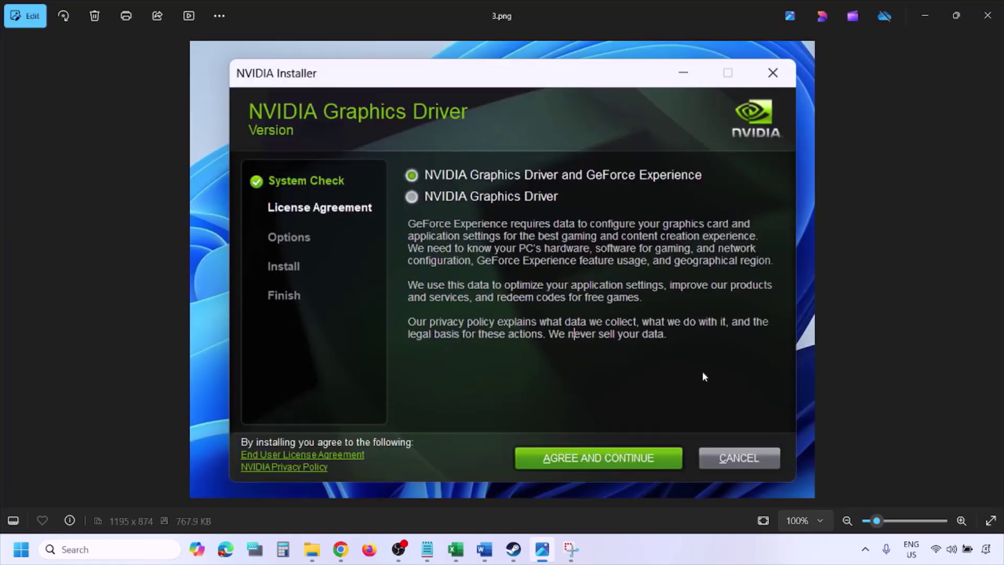
key(Right)
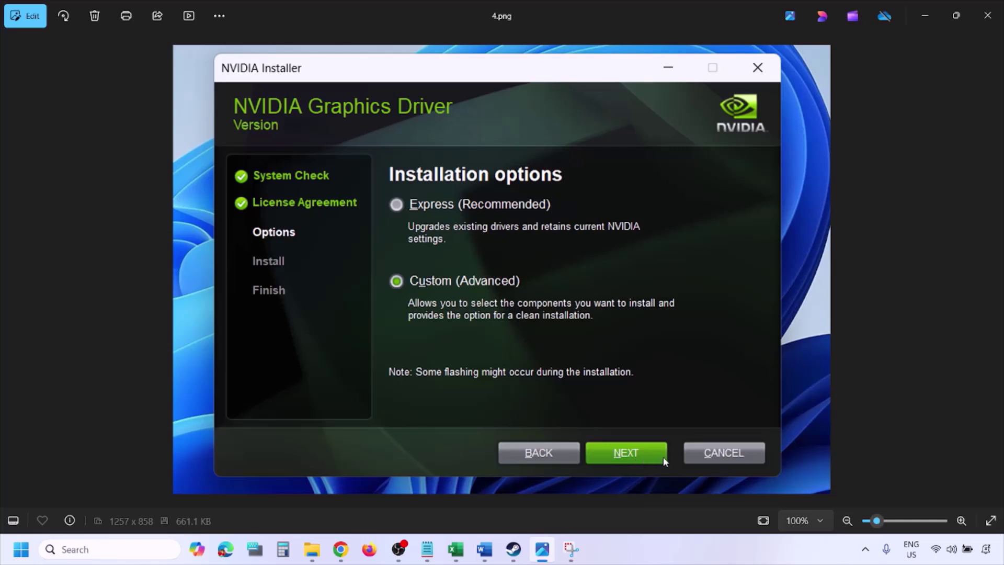
key(Right)
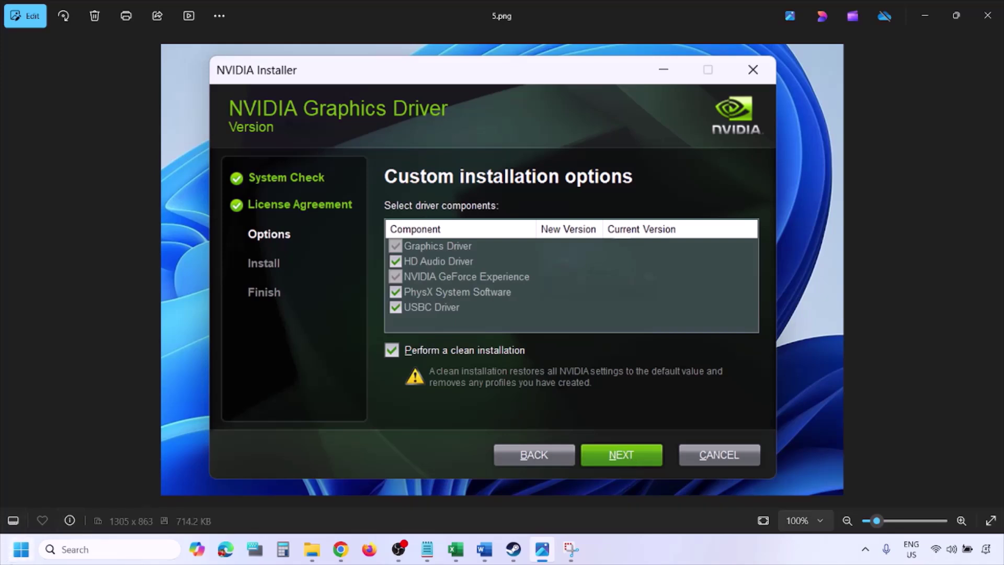
Restart the computer to complete the driver installation.
click(21, 549)
click(380, 505)
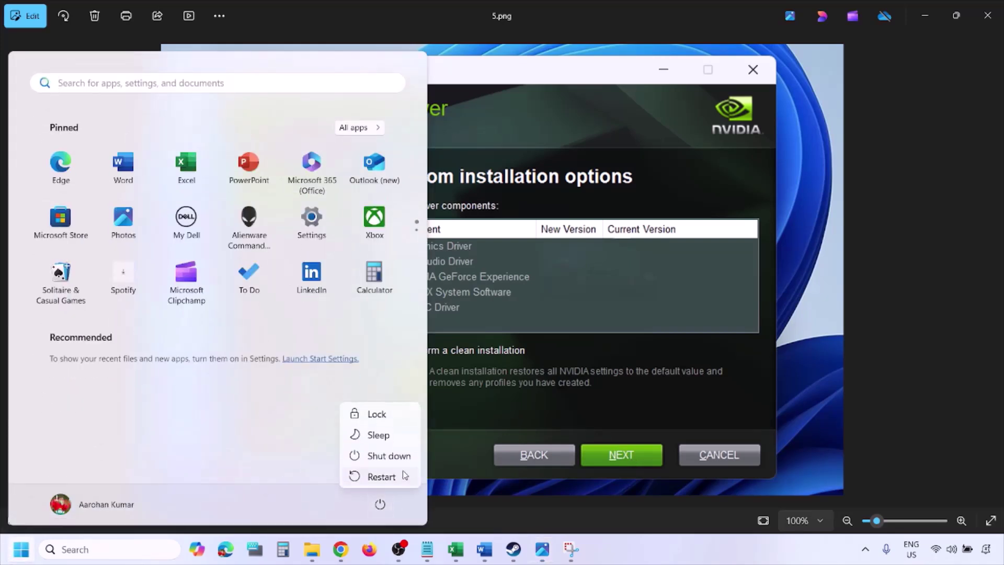
click(381, 477)
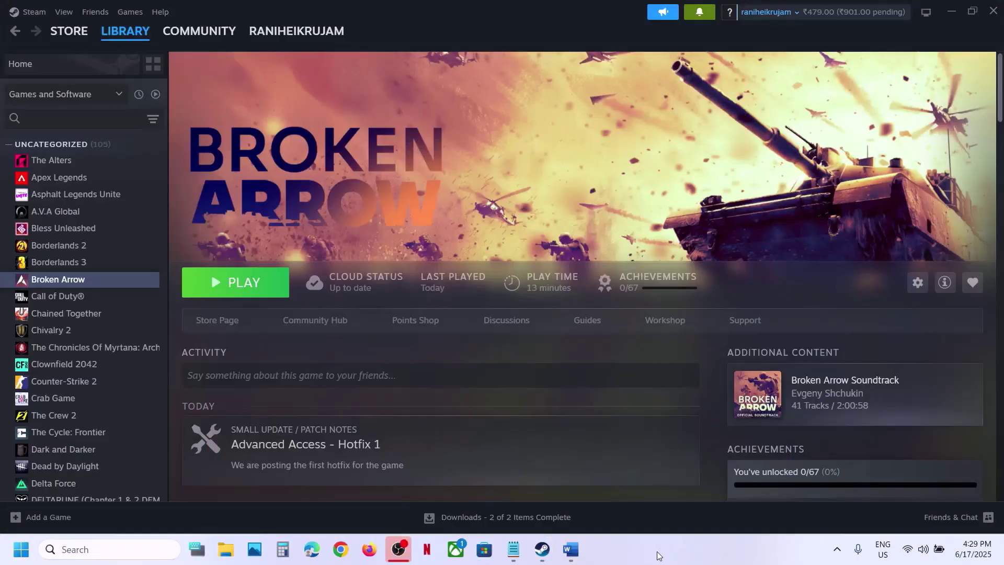
Return to the Word document, highlight the AMD support link under Step 7 and place the cursor in the Step 8 line.
click(572, 558)
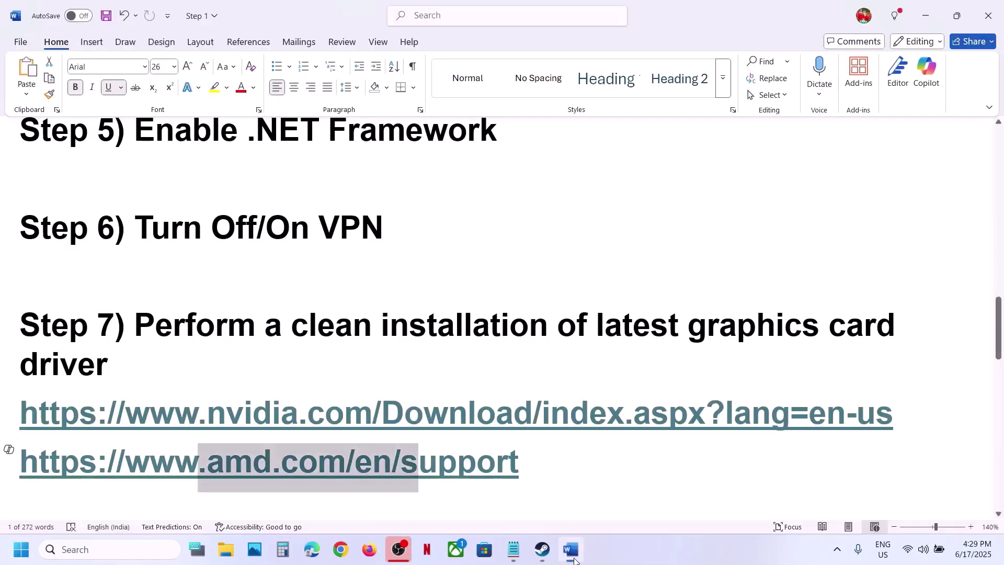
click(566, 449)
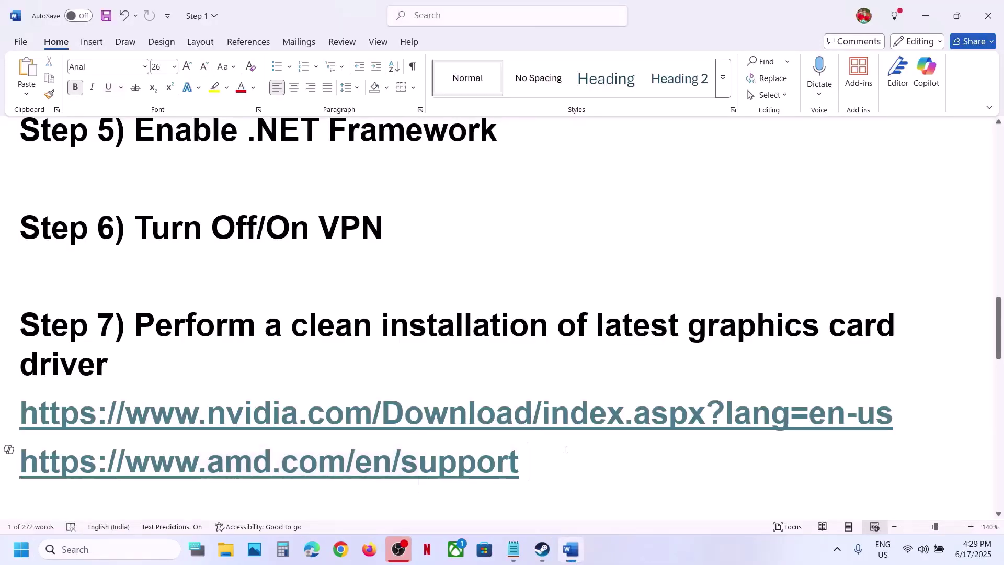
triple_click(544, 461)
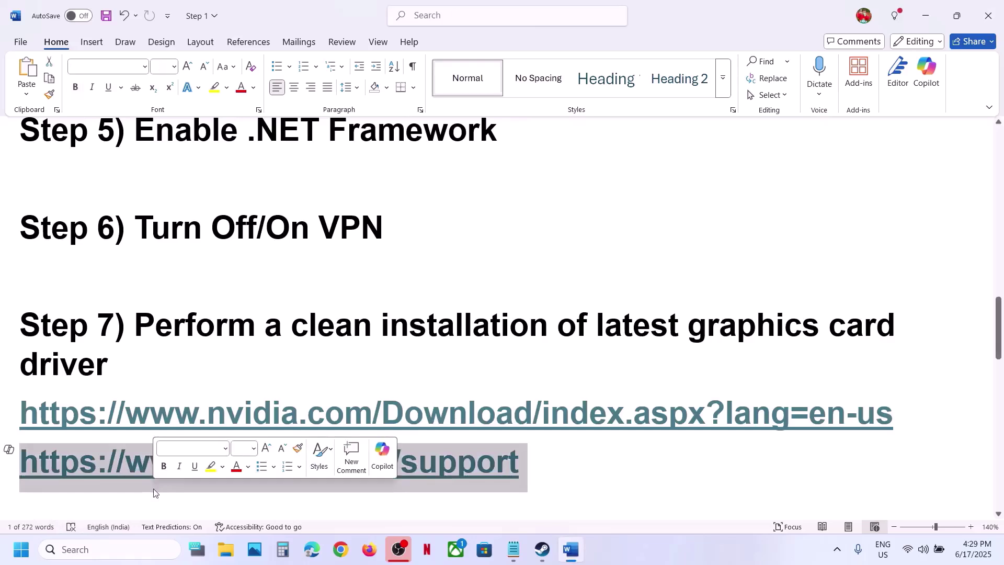
scroll(544, 390, down, 2)
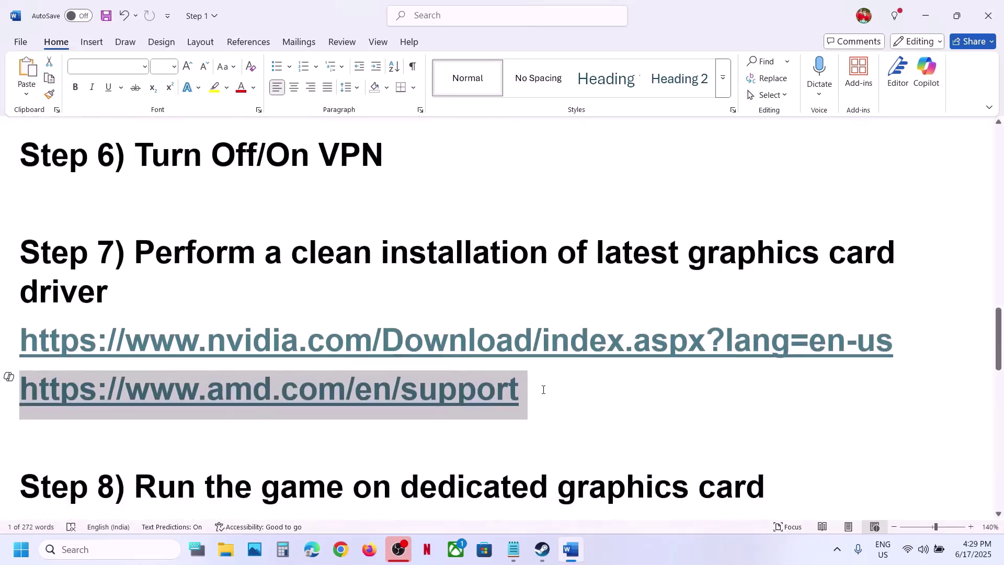
click(543, 389)
scroll(544, 390, up, 1)
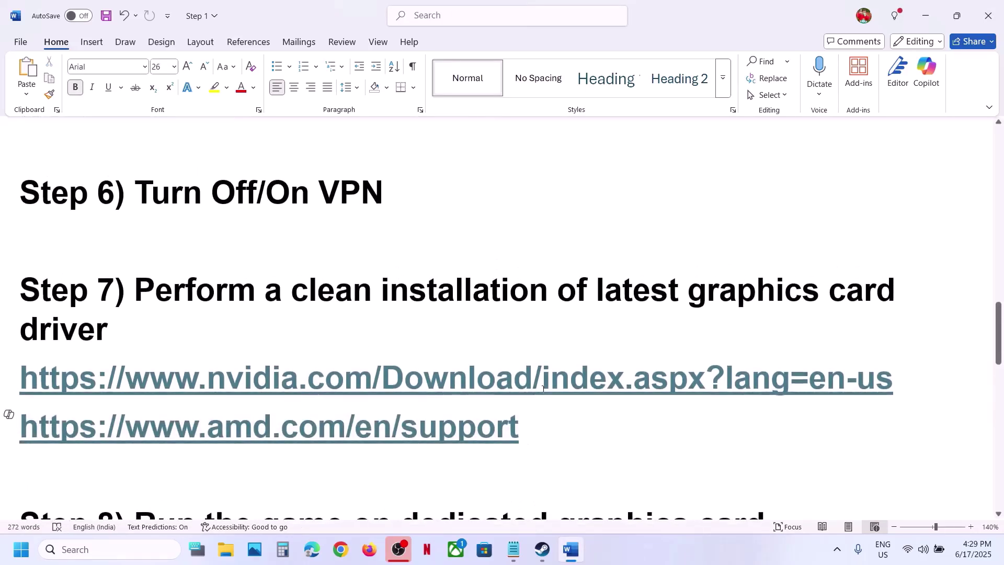
scroll(543, 389, down, 2)
click(581, 454)
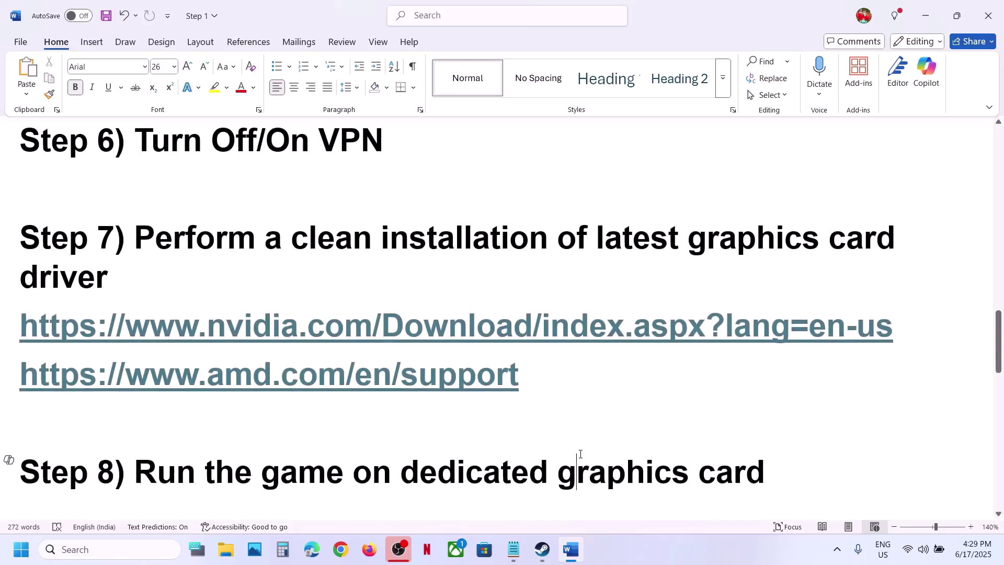
Copy the word "graphics" from the Step 8 line, search Windows for it and open the Graphics settings page.
double_click(587, 467)
key(ctrl+c)
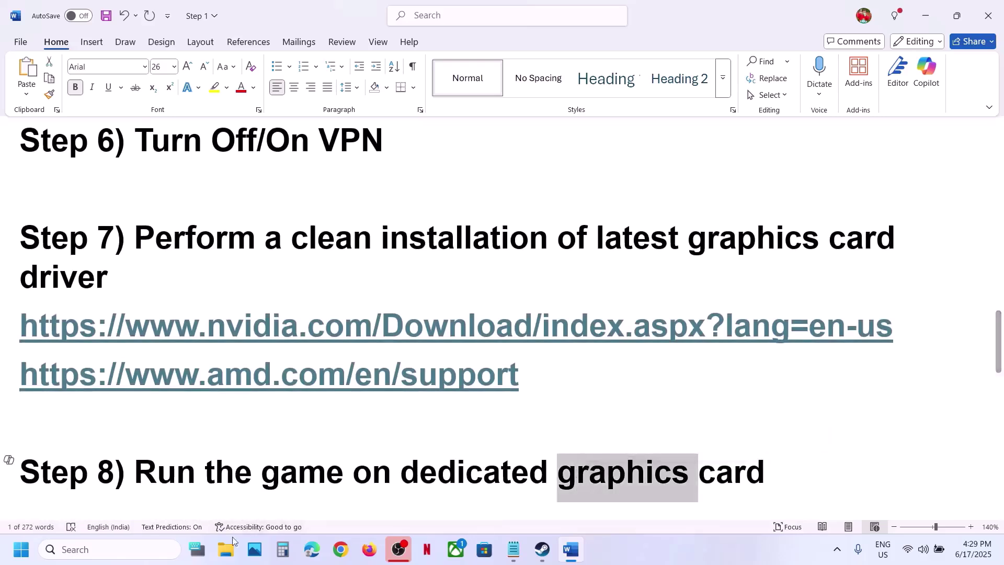
click(156, 558)
key(ctrl+v)
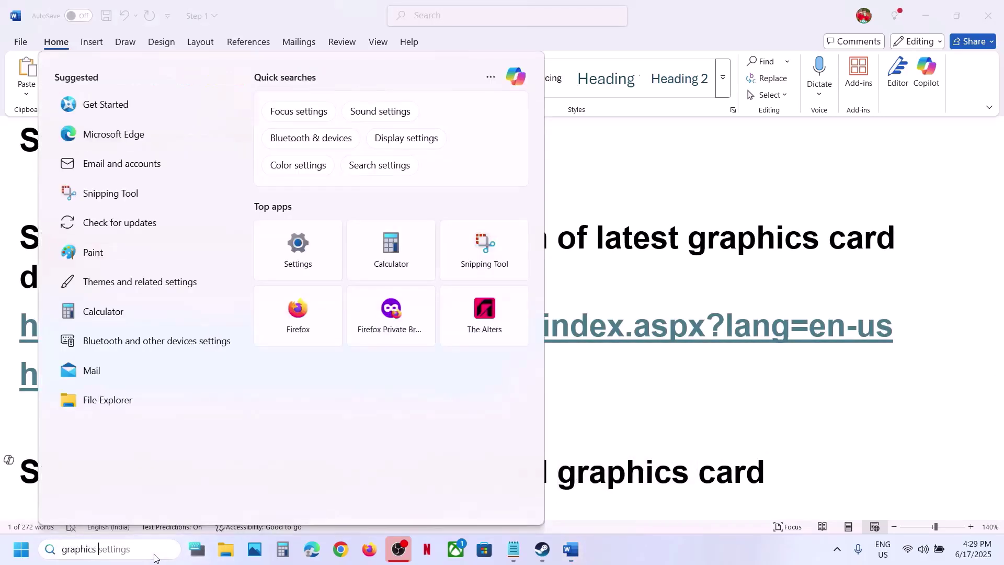
click(127, 141)
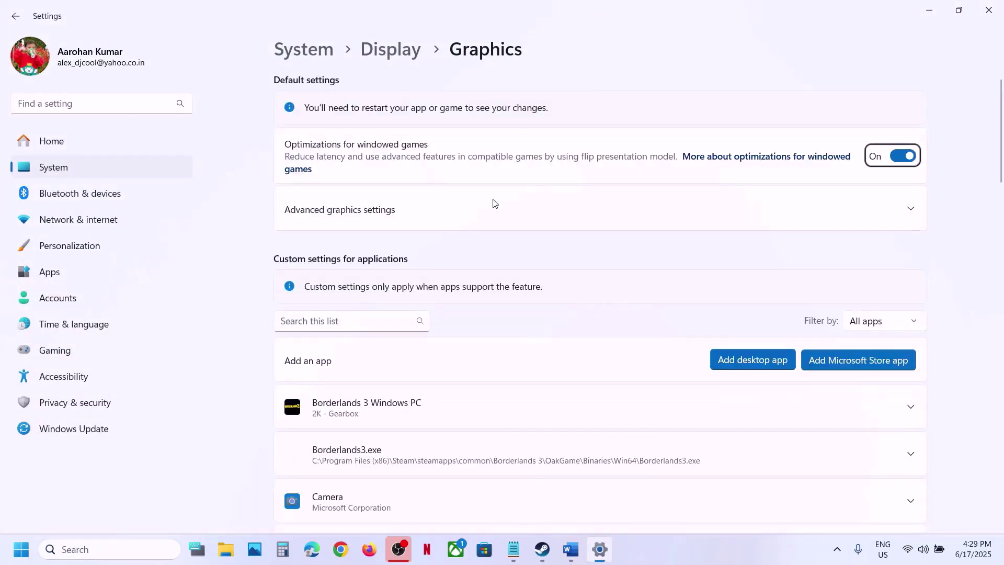
Add the BrokenArrow application from the steamapps\common\broken_arrow folder as a desktop app in the custom graphics settings.
scroll(494, 204, down, 4)
click(727, 176)
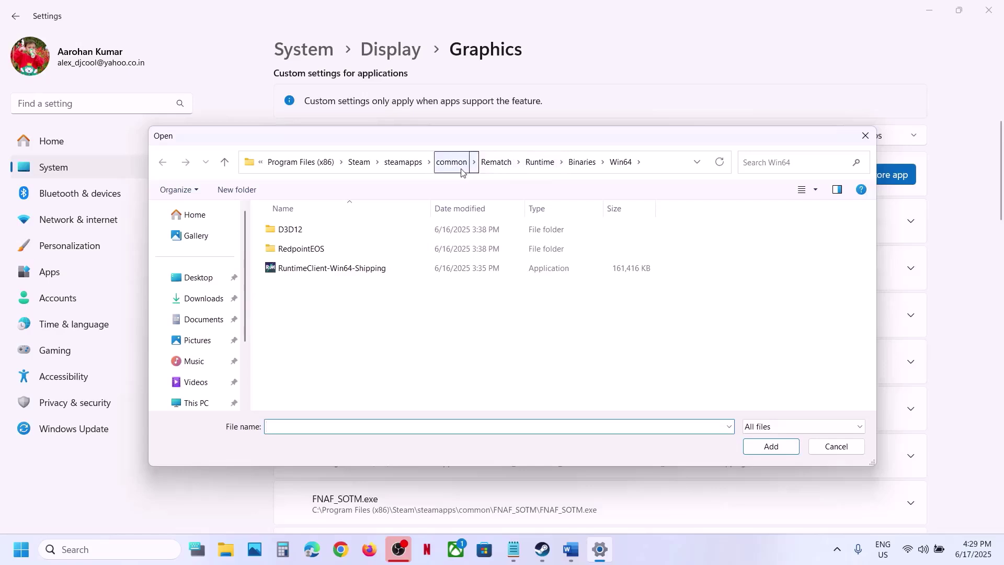
click(462, 169)
double_click(325, 253)
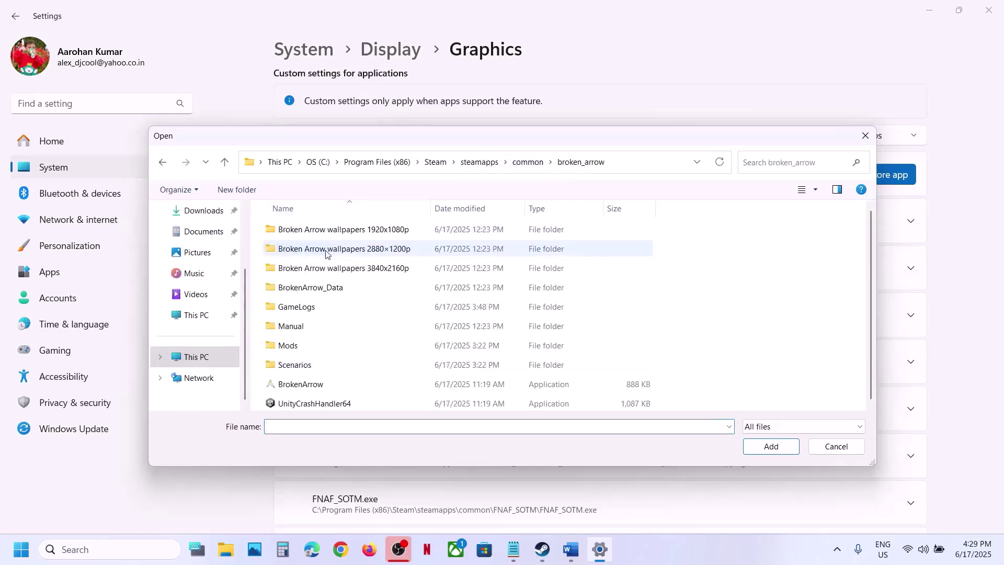
click(317, 386)
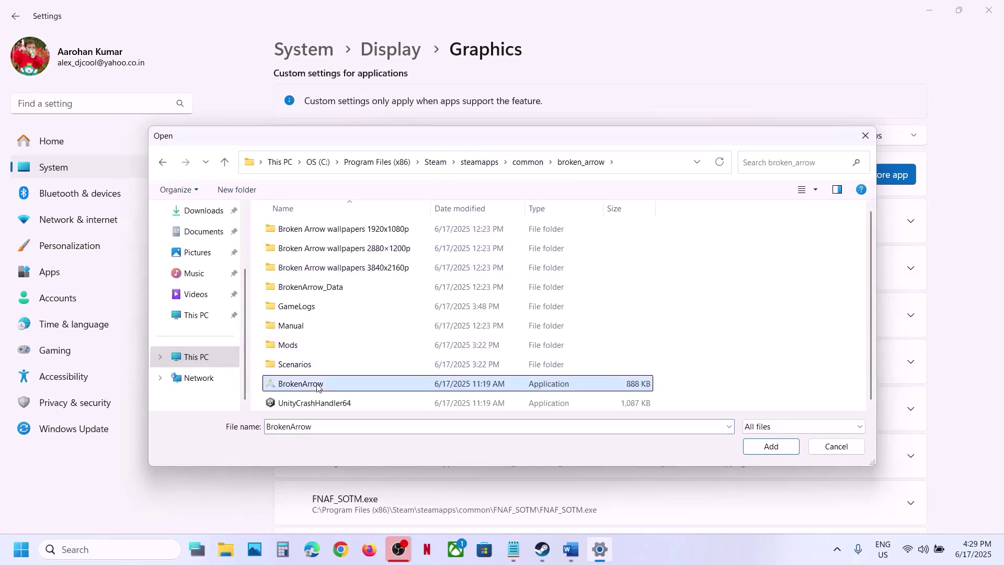
click(771, 446)
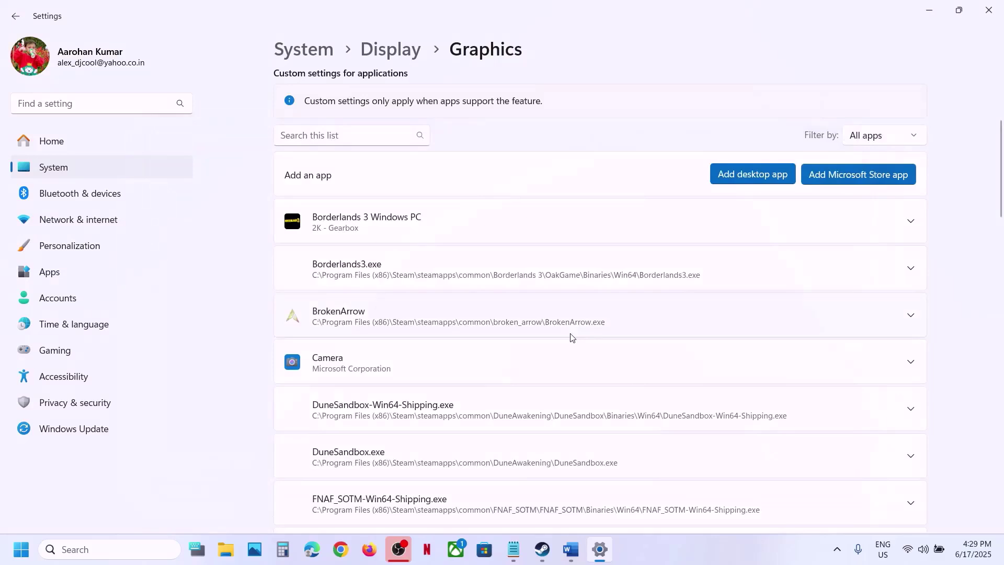
Set BrokenArrow's GPU preference to High Performance (NVIDIA GeForce RTX 3050 Laptop GPU).
scroll(572, 337, down, 1)
click(438, 291)
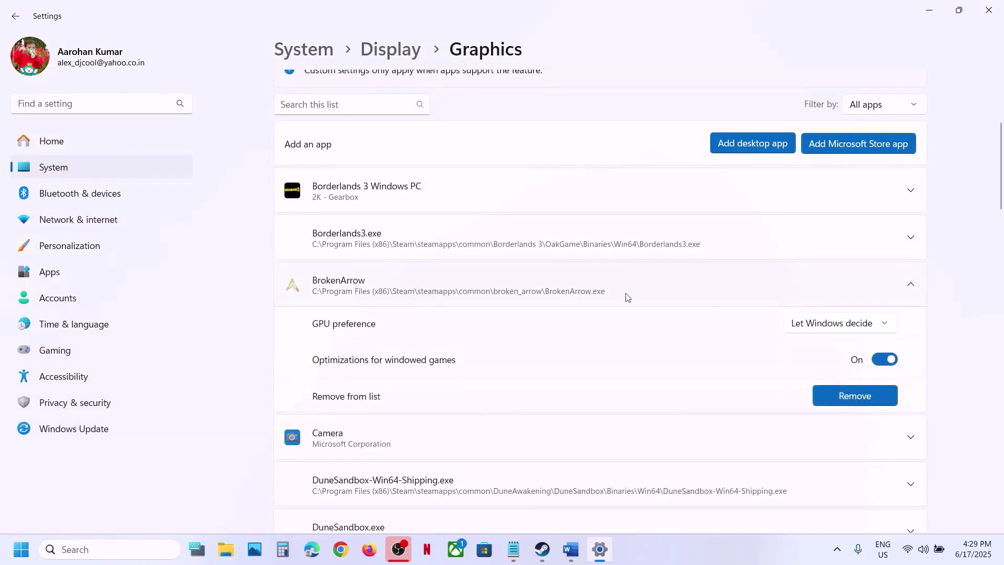
click(809, 333)
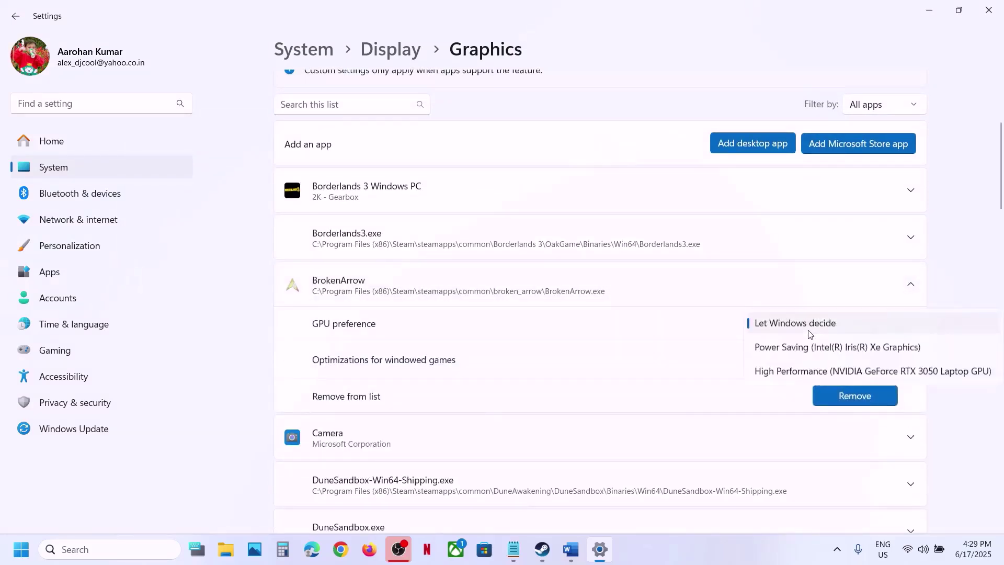
click(797, 374)
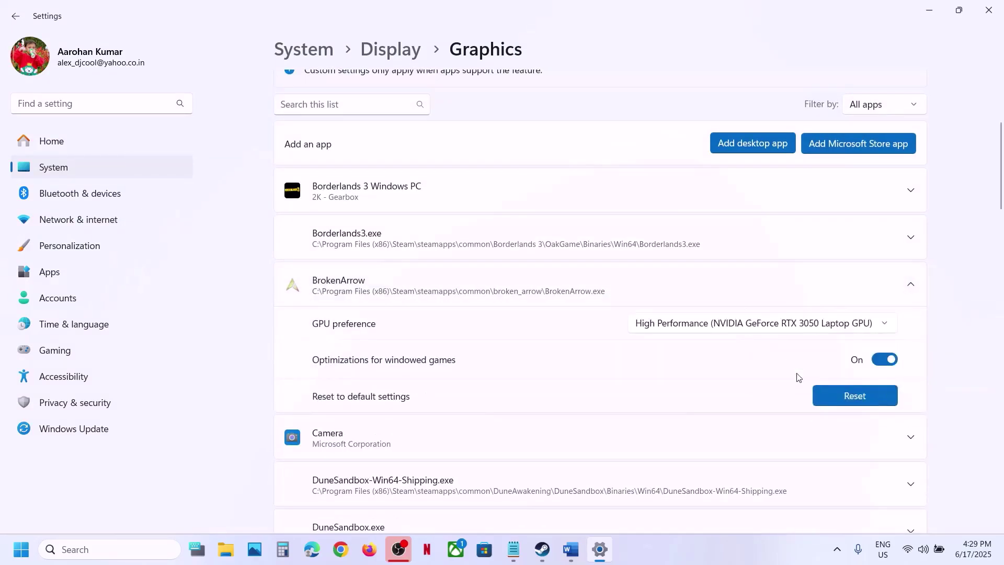
Close Settings and highlight the game installation folder instruction in the Step 9 line of the Word document.
click(989, 10)
scroll(536, 305, down, 3)
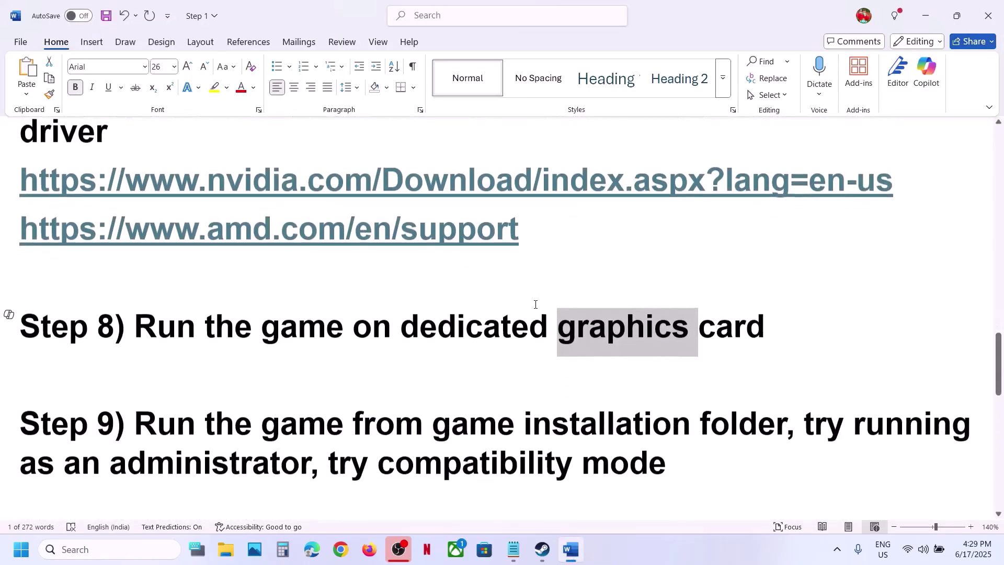
drag(141, 425, 758, 425)
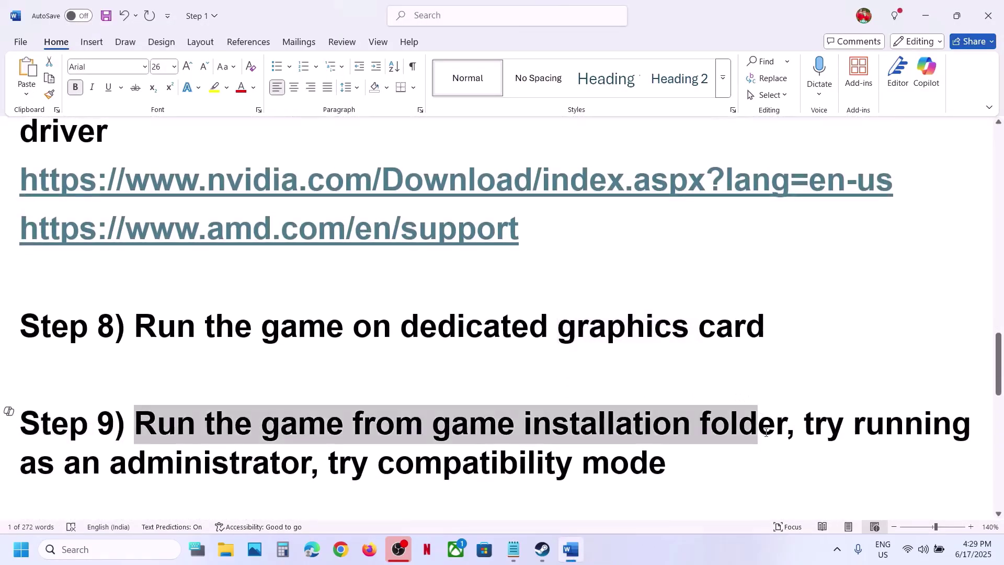
Switch to Steam and browse Broken Arrow's local files, showing its installation folder in a maximized window.
click(542, 550)
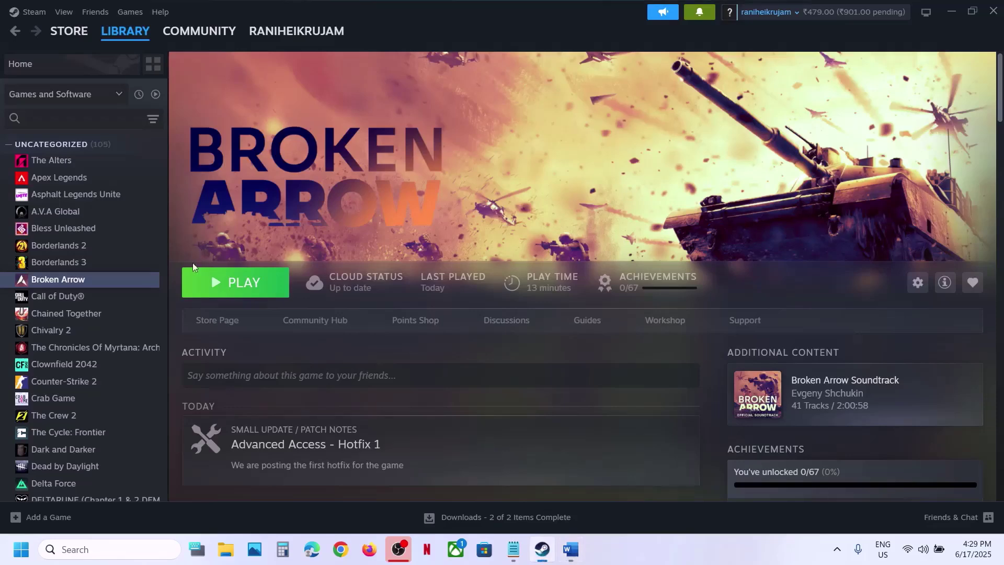
right_click(110, 282)
mouse_move(152, 361)
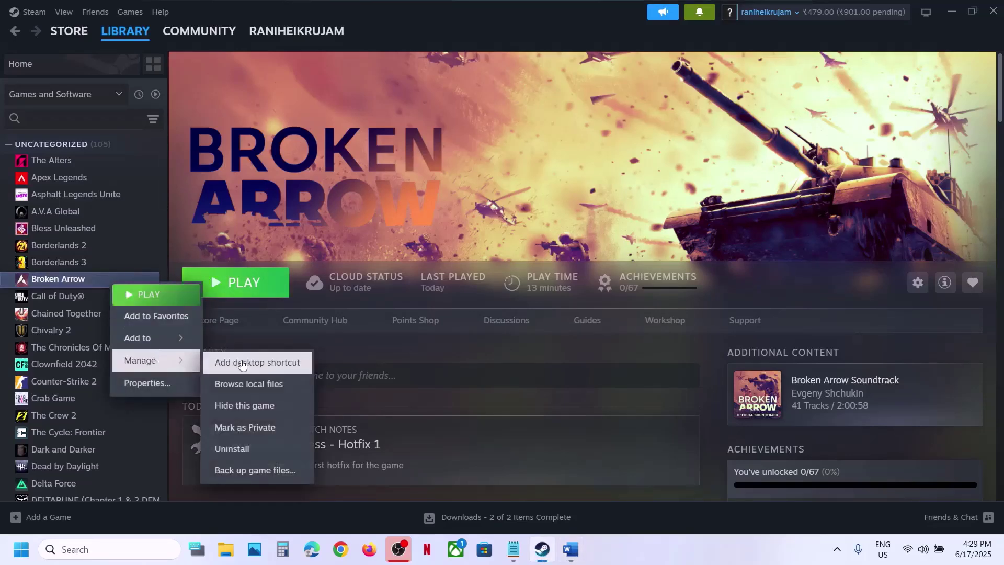
click(267, 386)
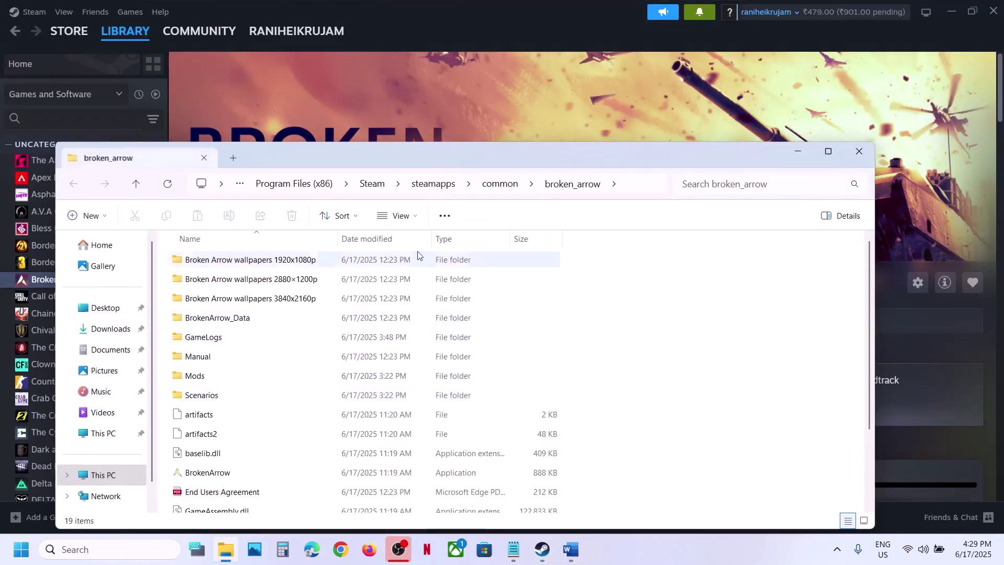
click(832, 154)
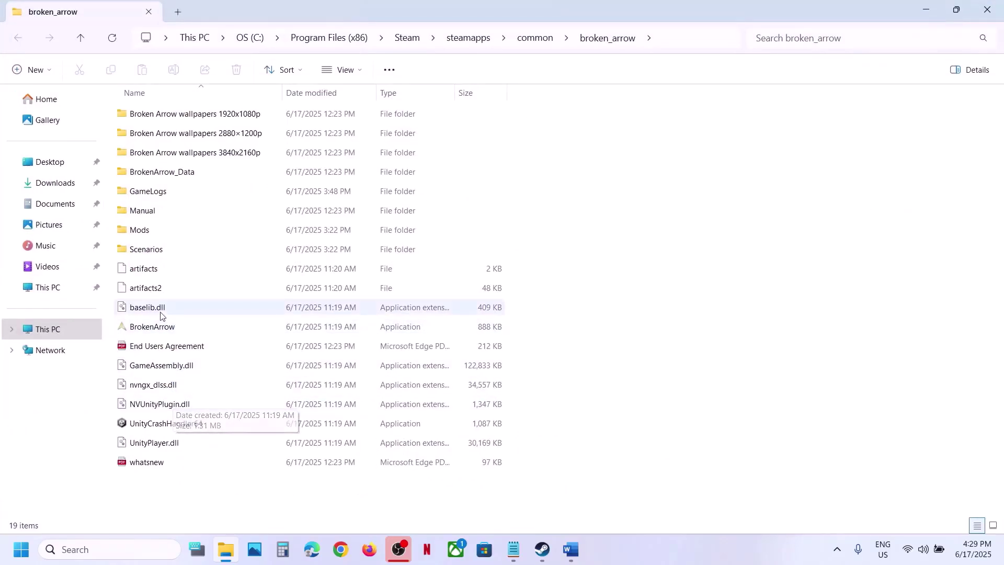
Set the BrokenArrow application to run as an administrator in its compatibility properties and apply the change.
click(150, 328)
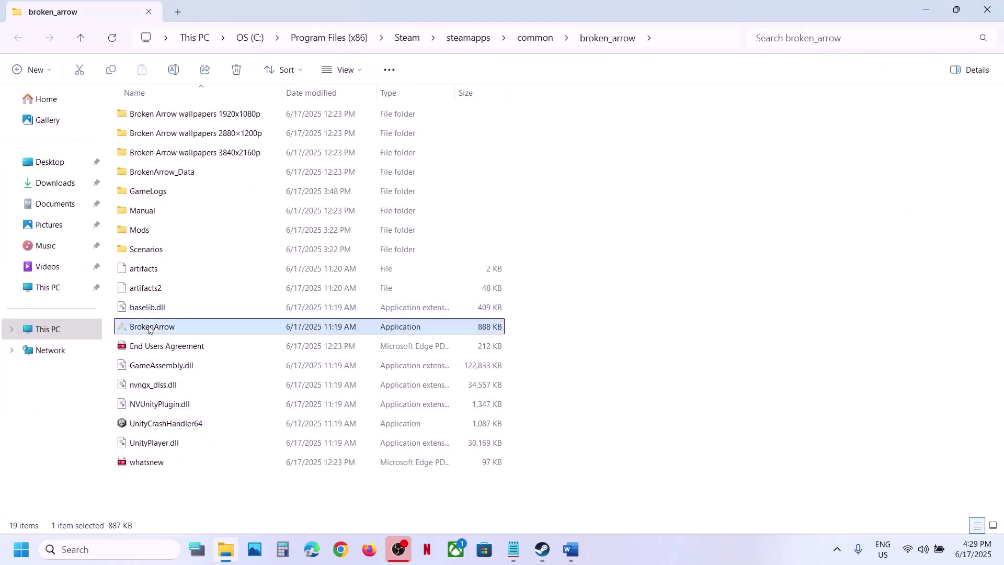
right_click(217, 333)
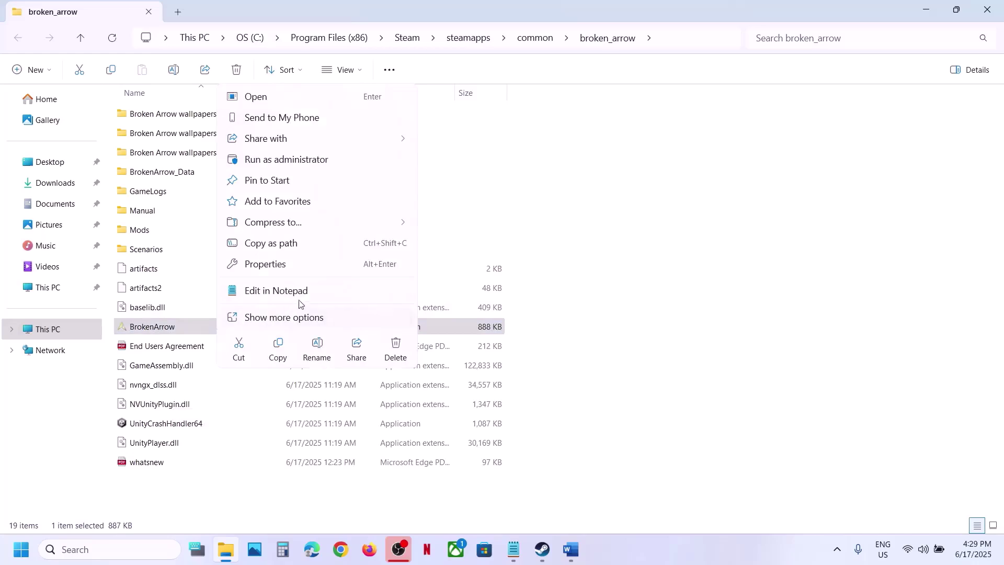
click(264, 265)
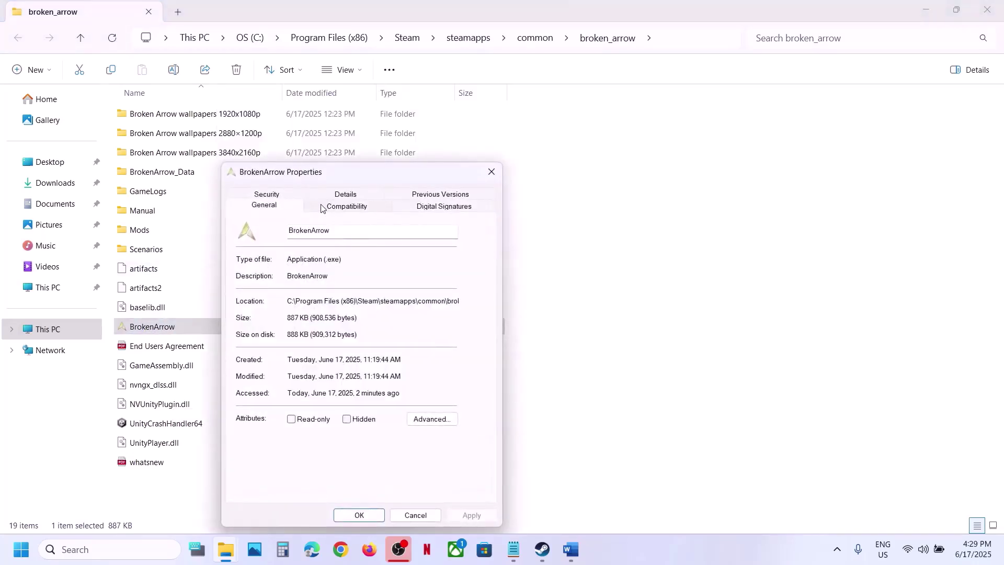
click(322, 208)
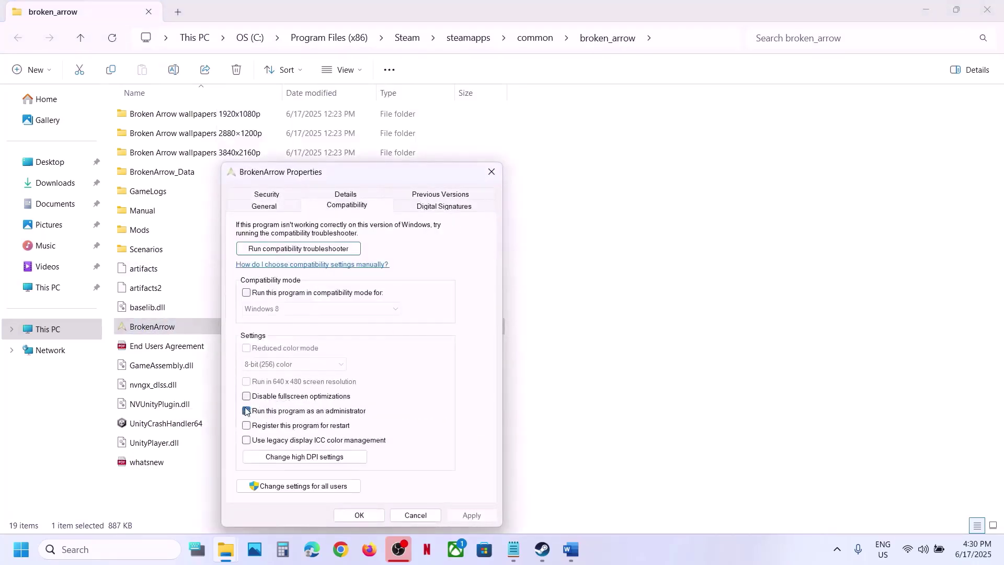
click(247, 411)
click(472, 515)
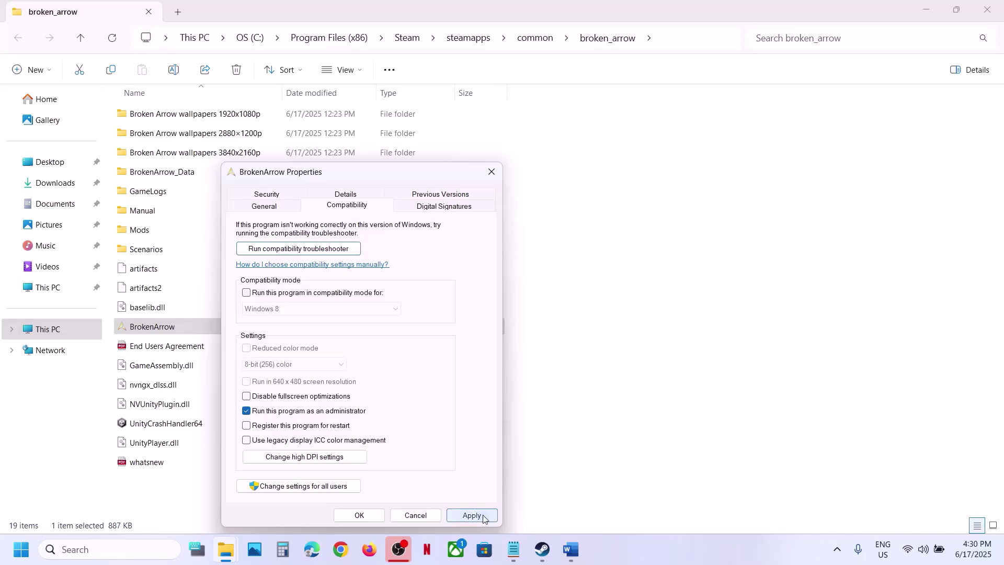
click(370, 516)
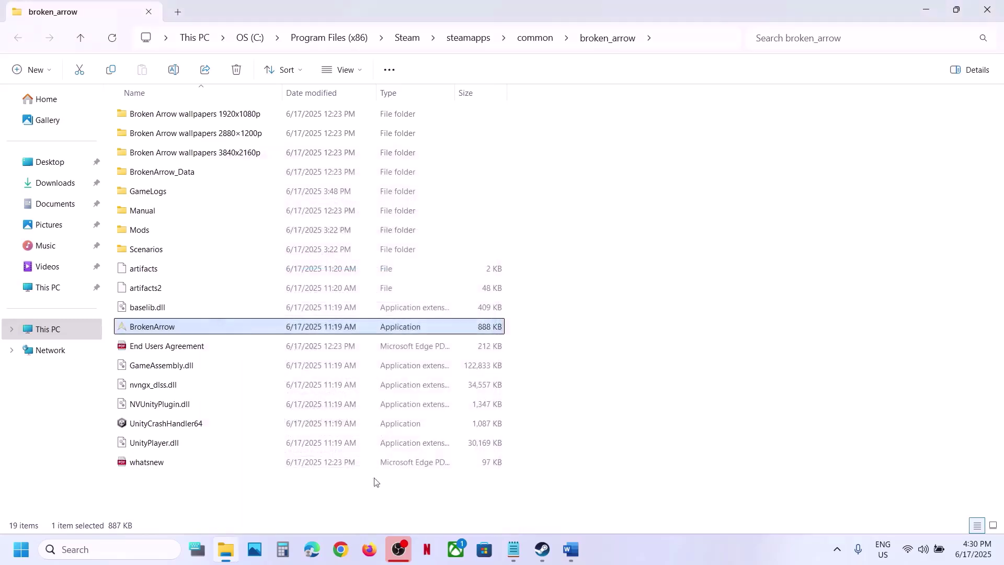
Enable compatibility mode for Windows 8 in the BrokenArrow application's properties and apply it.
right_click(175, 331)
click(237, 269)
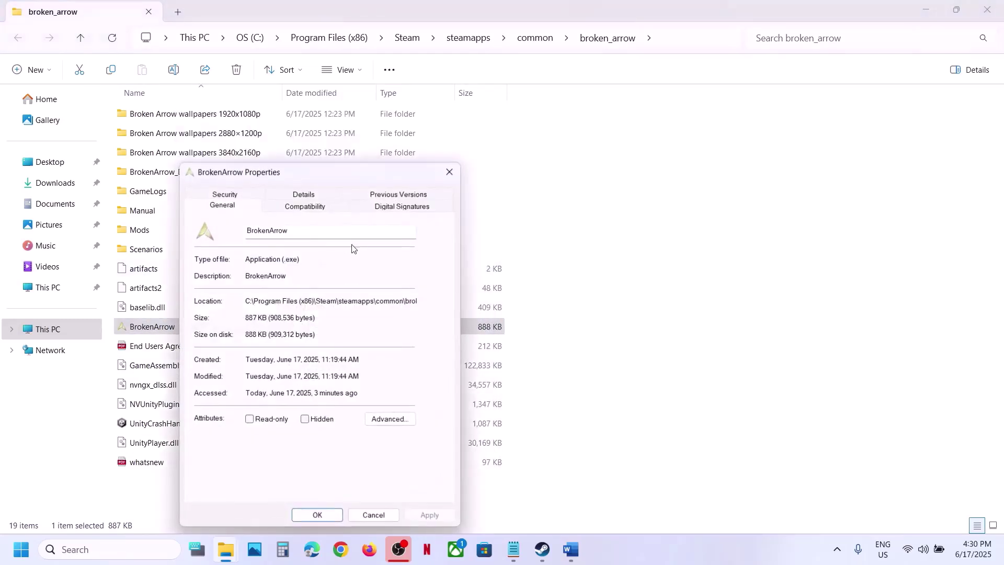
click(292, 215)
click(204, 293)
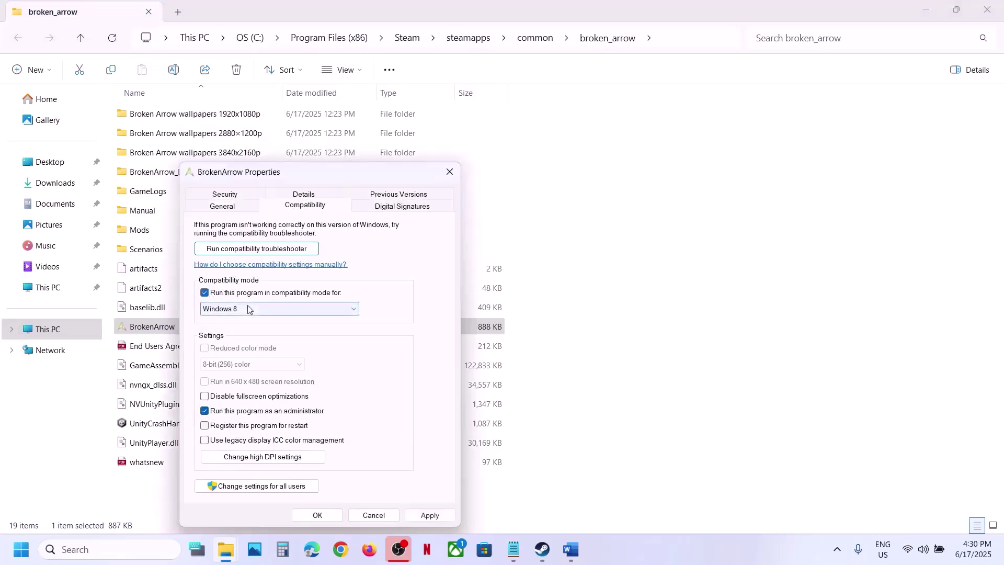
click(429, 517)
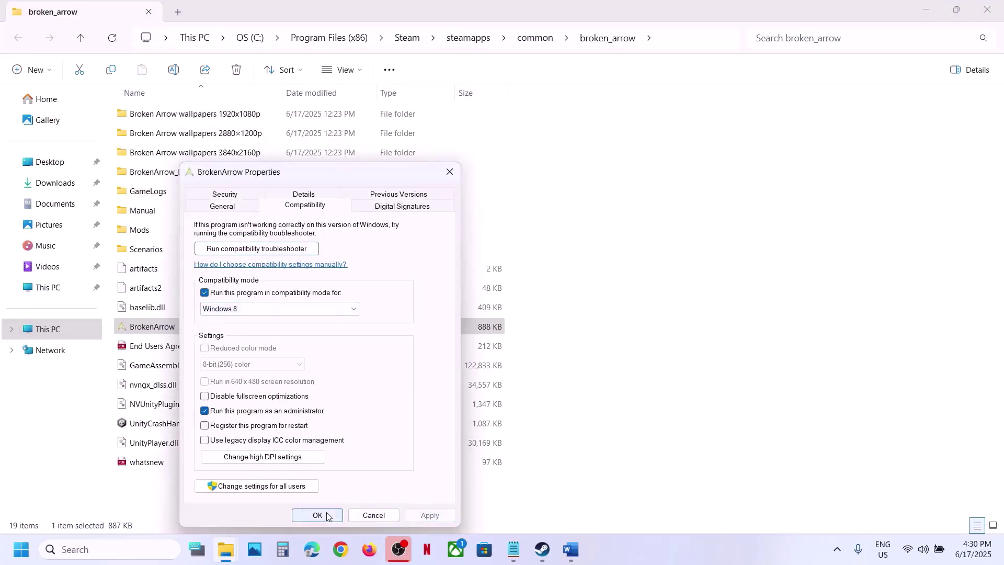
Set BrokenArrow's compatibility mode to Windows 7, disable fullscreen optimizations, and apply both changes.
click(242, 309)
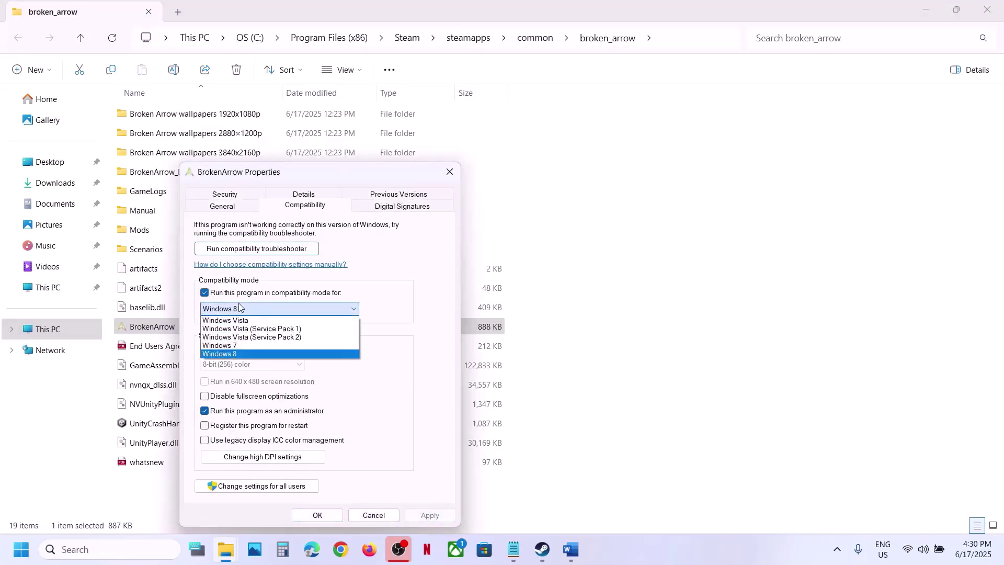
click(222, 345)
click(424, 517)
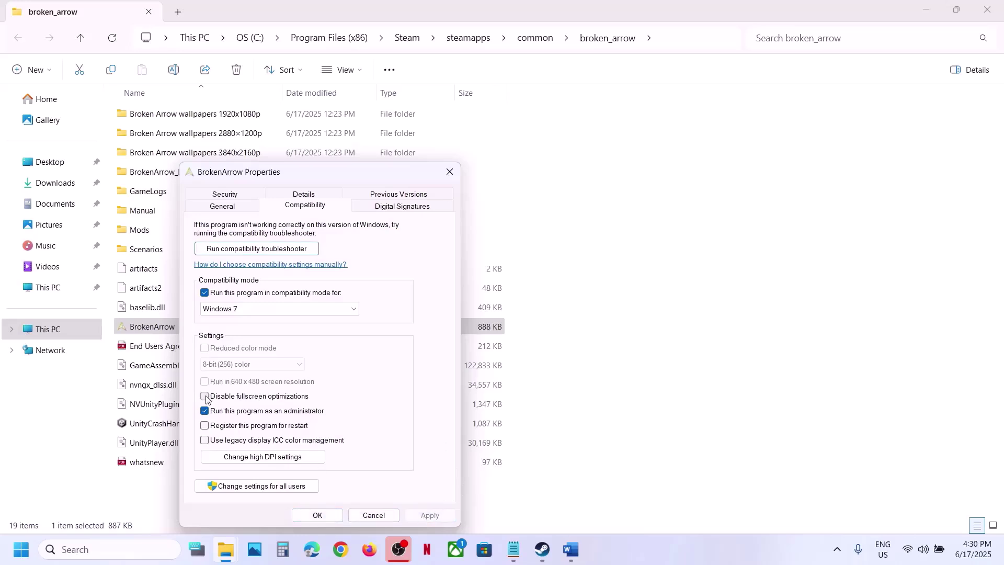
click(206, 397)
click(423, 515)
click(320, 516)
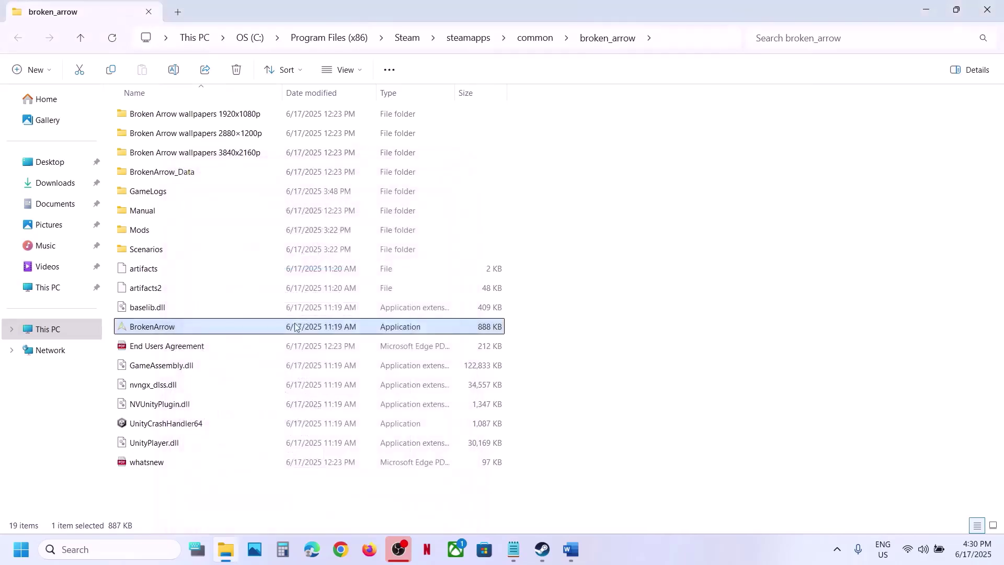
Turn off compatibility mode, disabled fullscreen optimizations and running as administrator in BrokenArrow's properties, and apply the changes.
right_click(169, 333)
click(215, 263)
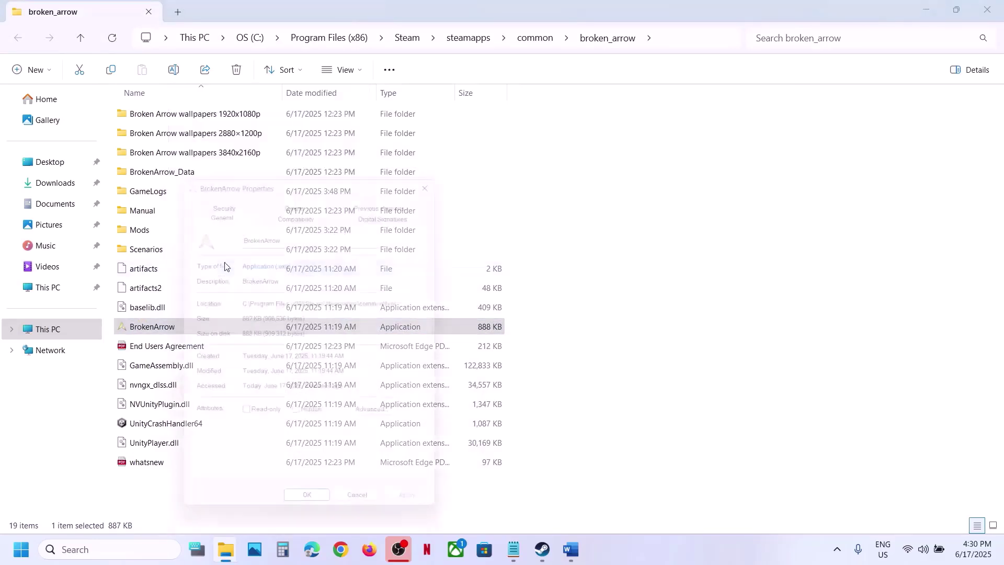
click(312, 209)
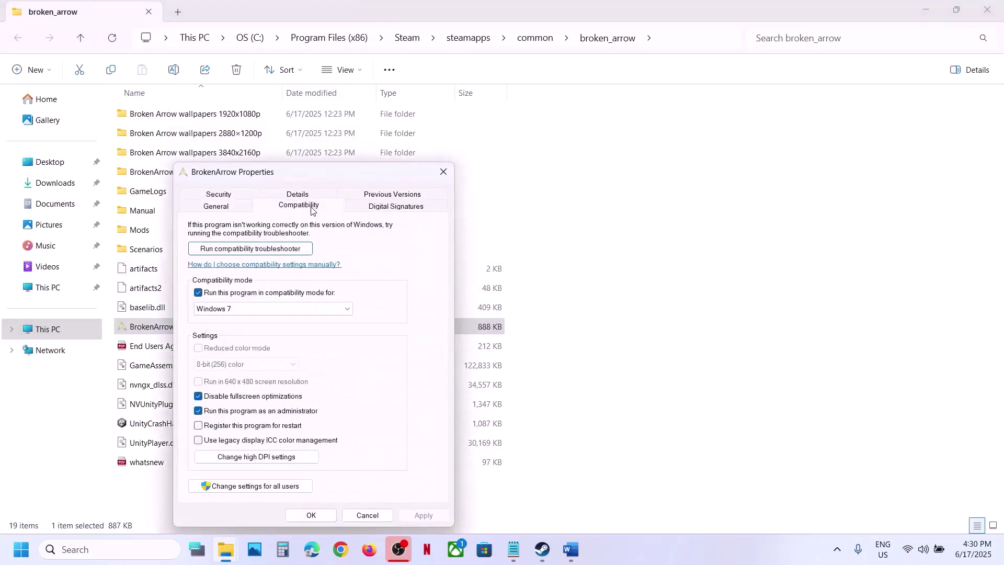
click(199, 293)
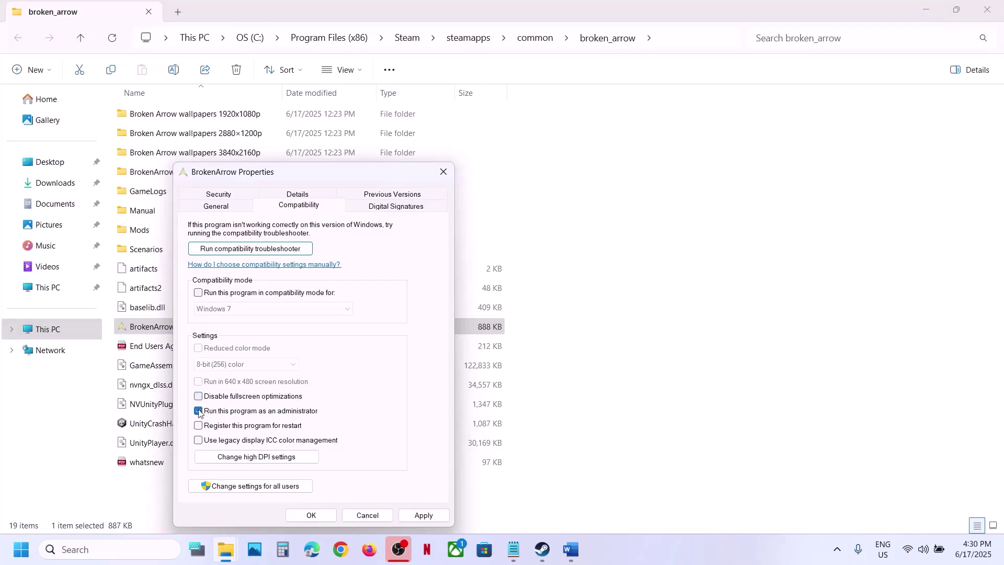
click(422, 516)
click(331, 516)
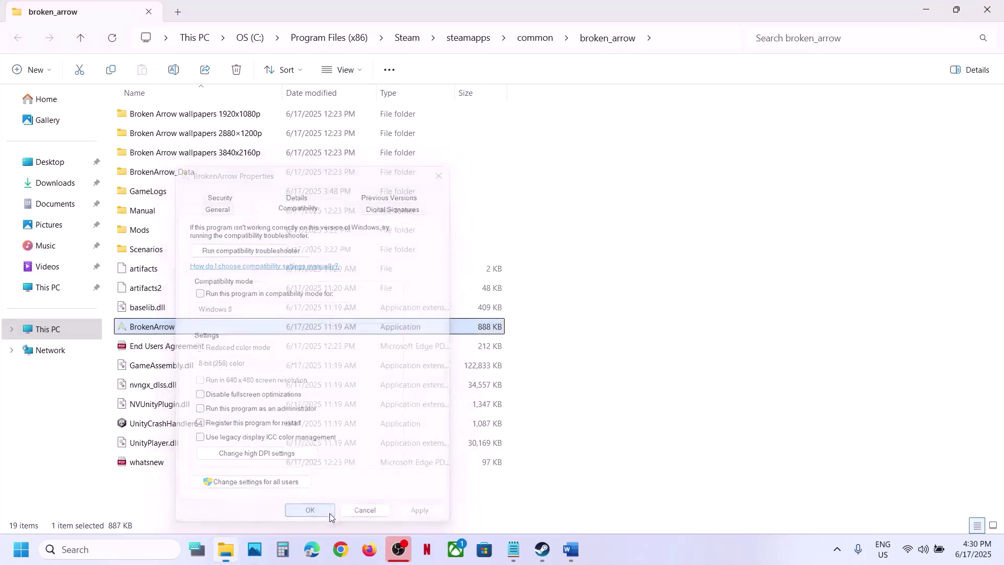
Check Step 10 in the Word document and enter -dx11 as Broken Arrow's launch option in its Steam properties.
click(573, 551)
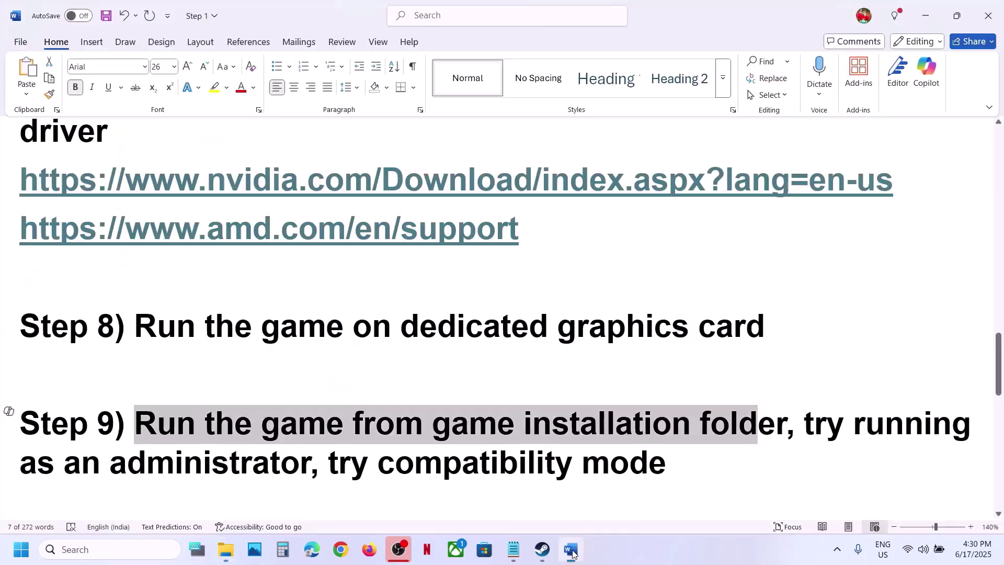
scroll(450, 376, down, 3)
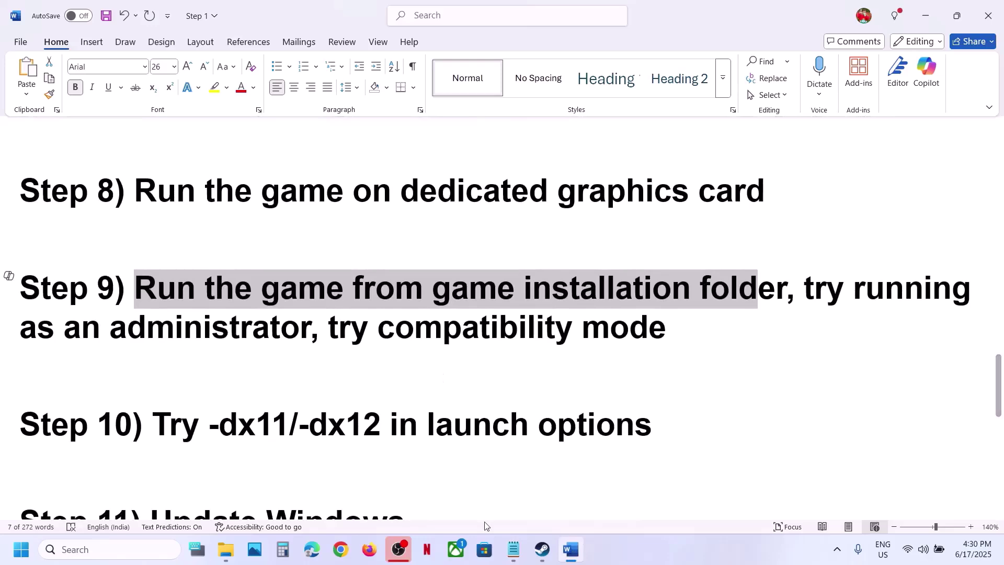
click(542, 549)
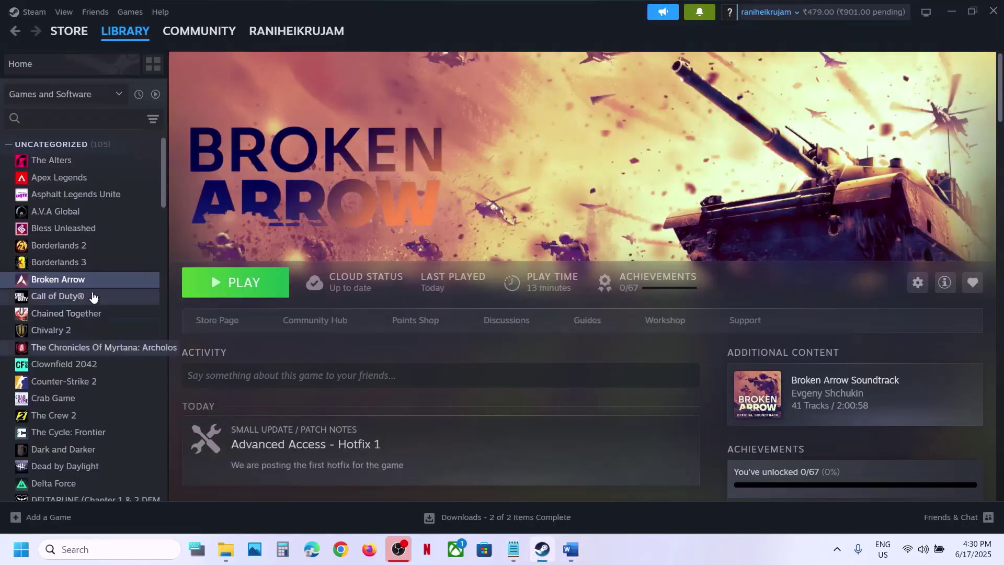
right_click(92, 289)
click(125, 386)
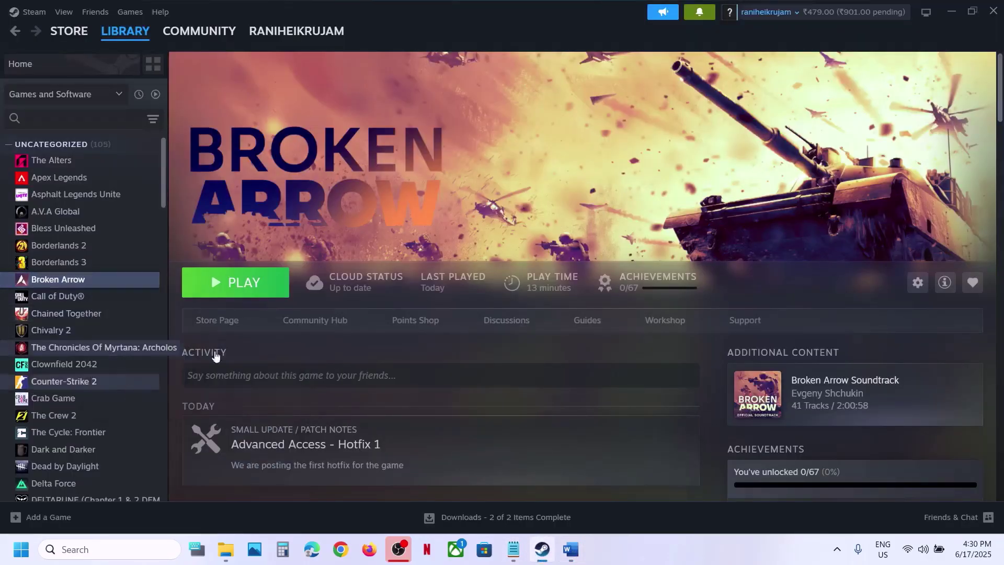
click(382, 311)
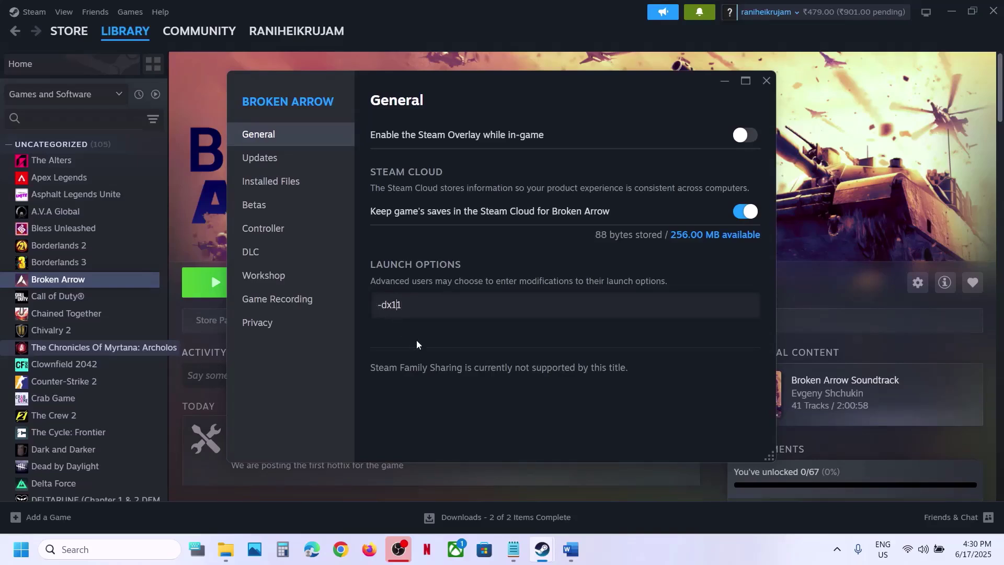
text(-dx11)
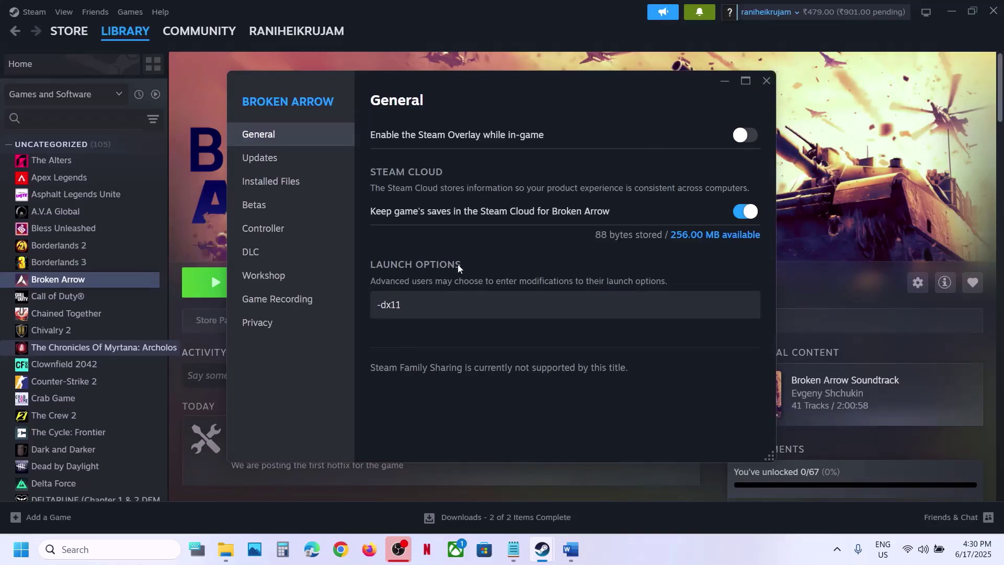
Clear Broken Arrow's launch options and close its Steam properties.
click(438, 297)
click(452, 304)
key(ctrl+a)
key(BackSpace)
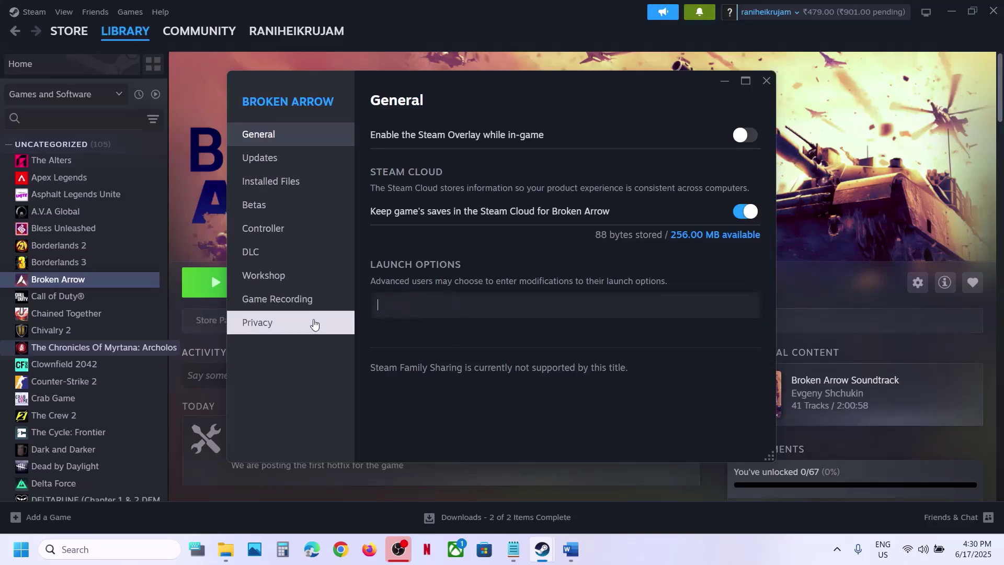
click(768, 86)
Return to Word, select the word "Windows" in the Step 11 line, and open the Windows Update page in Settings.
click(578, 561)
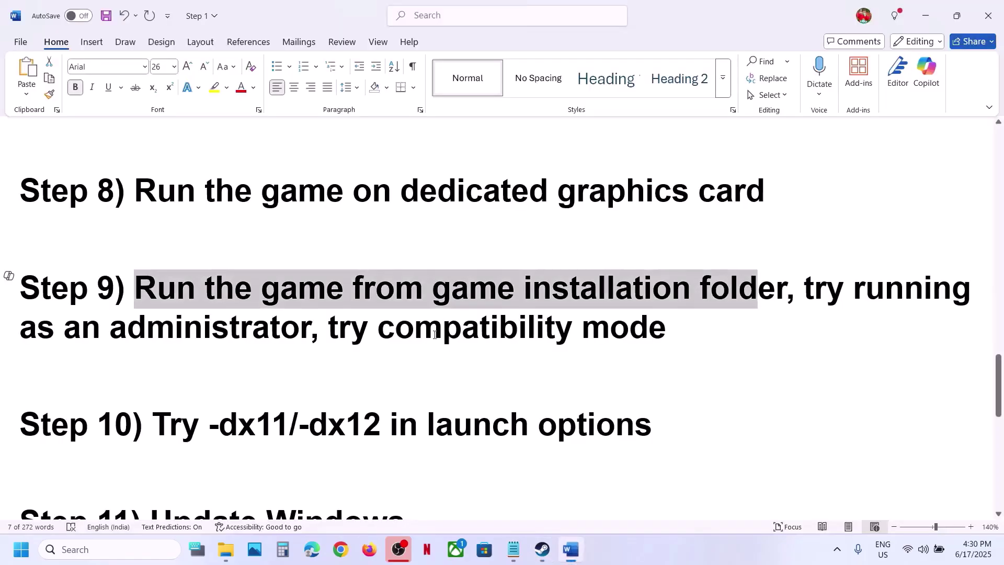
scroll(419, 336, down, 3)
scroll(421, 338, up, 1)
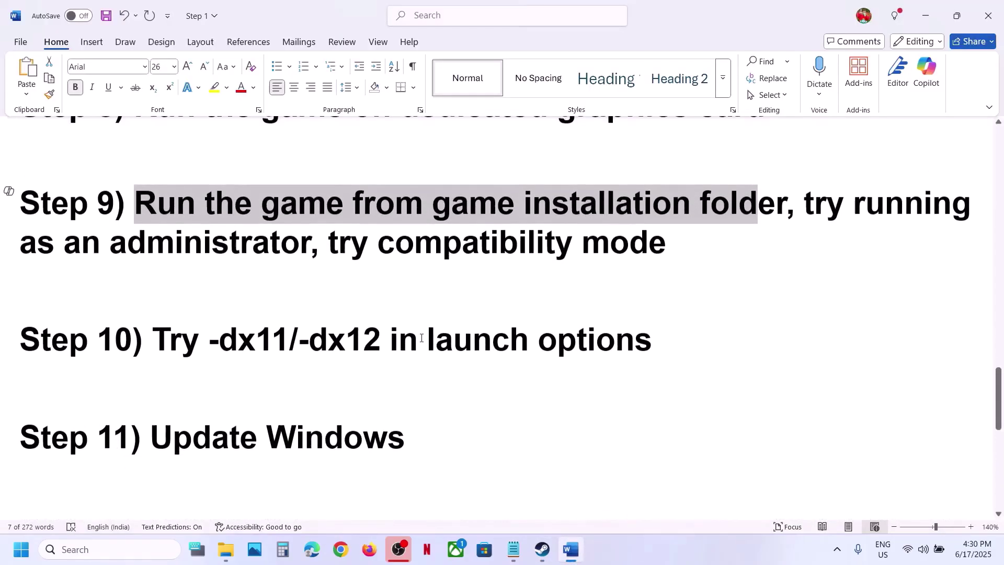
double_click(329, 462)
key(super+i)
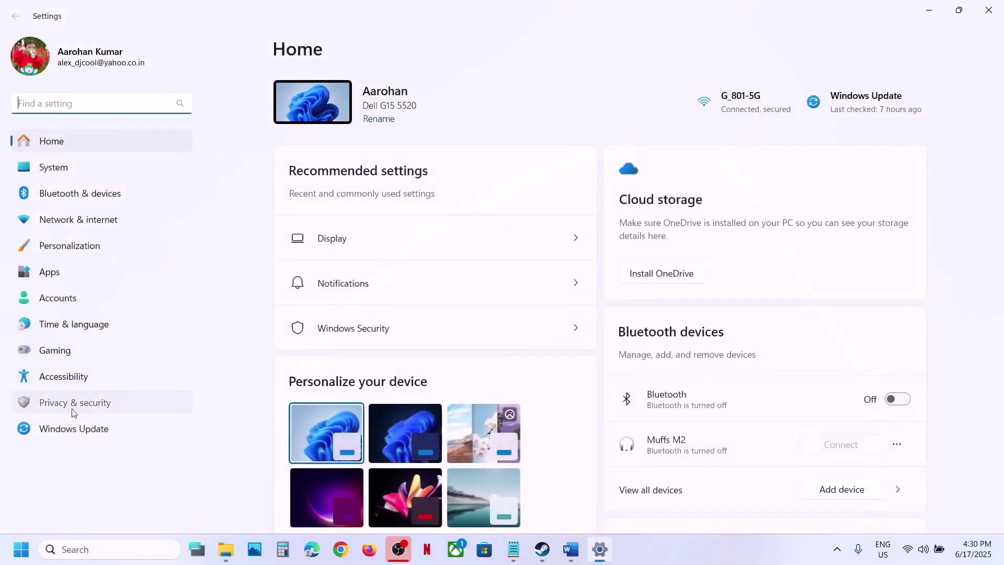
click(73, 406)
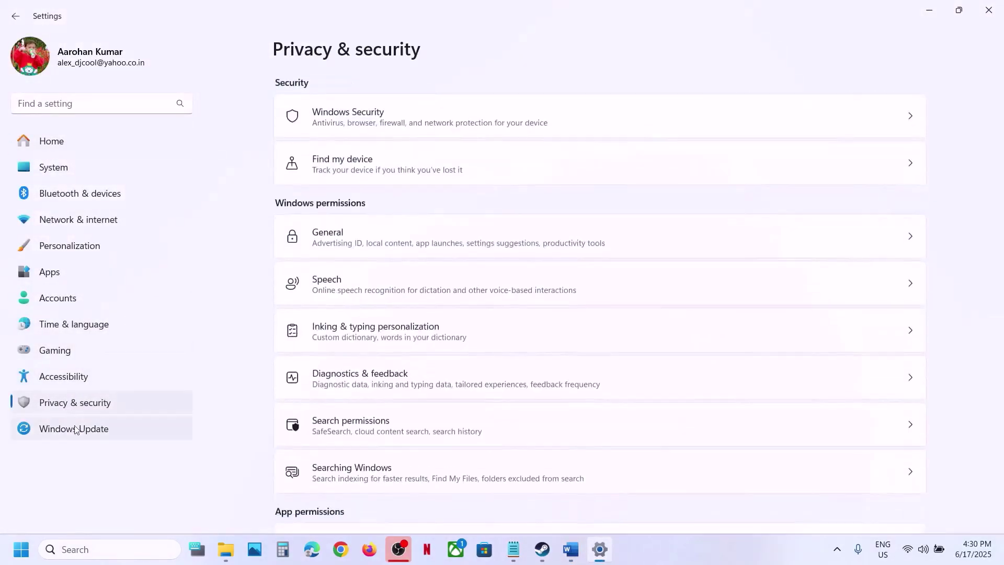
click(76, 430)
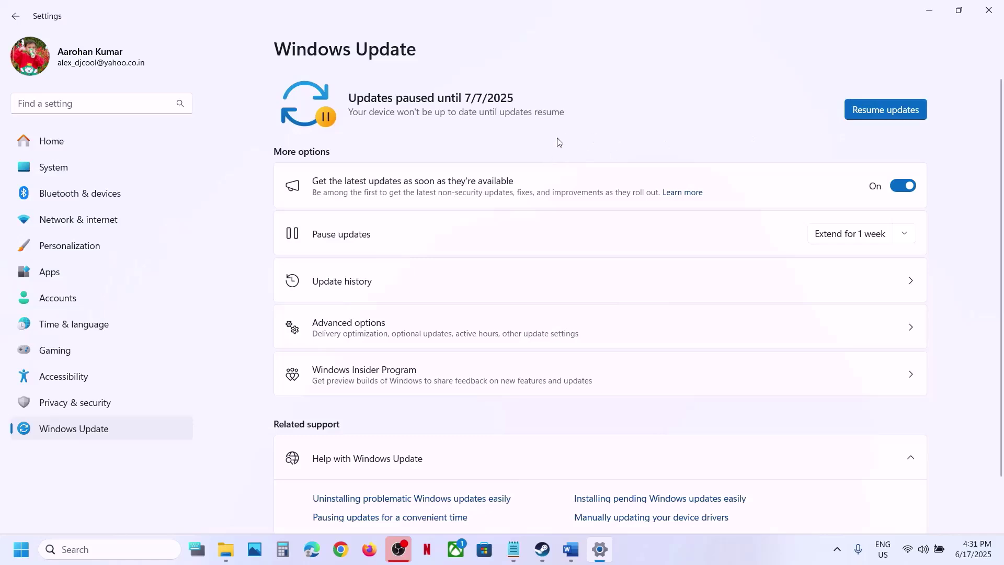
Bring up the system power options, and return to the Step 12 Visual C++ line in the Word document.
click(21, 549)
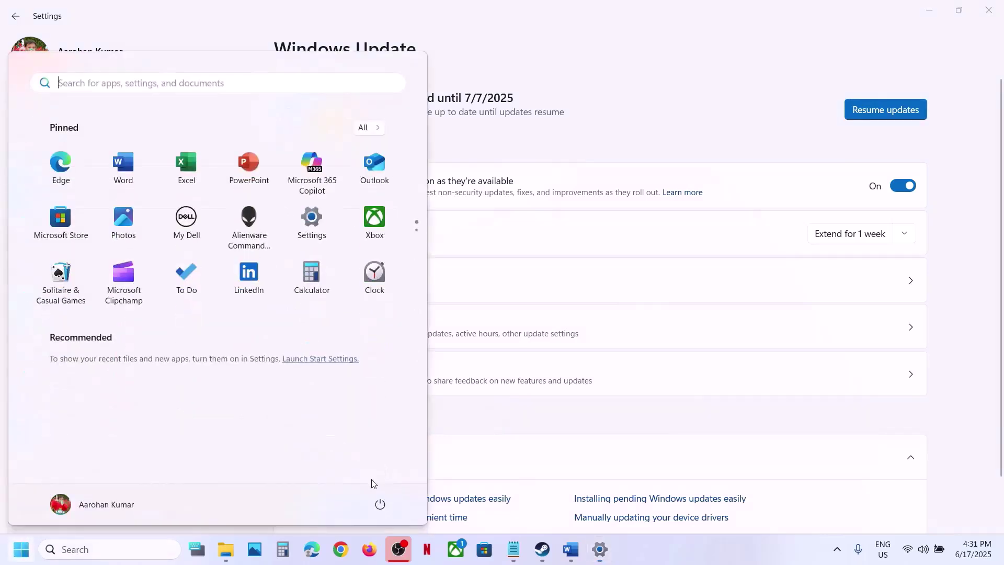
click(382, 510)
click(543, 550)
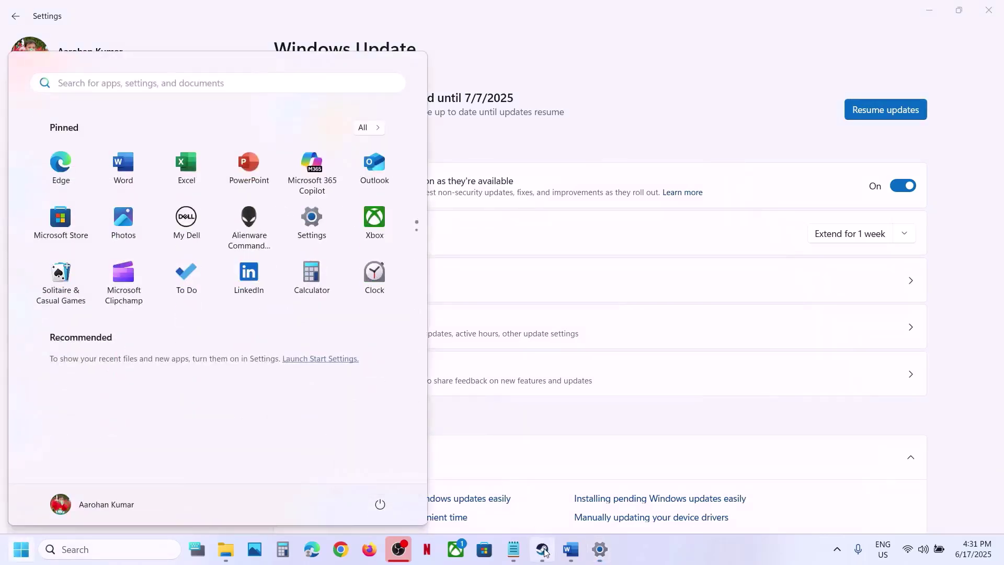
click(571, 550)
scroll(463, 407, down, 3)
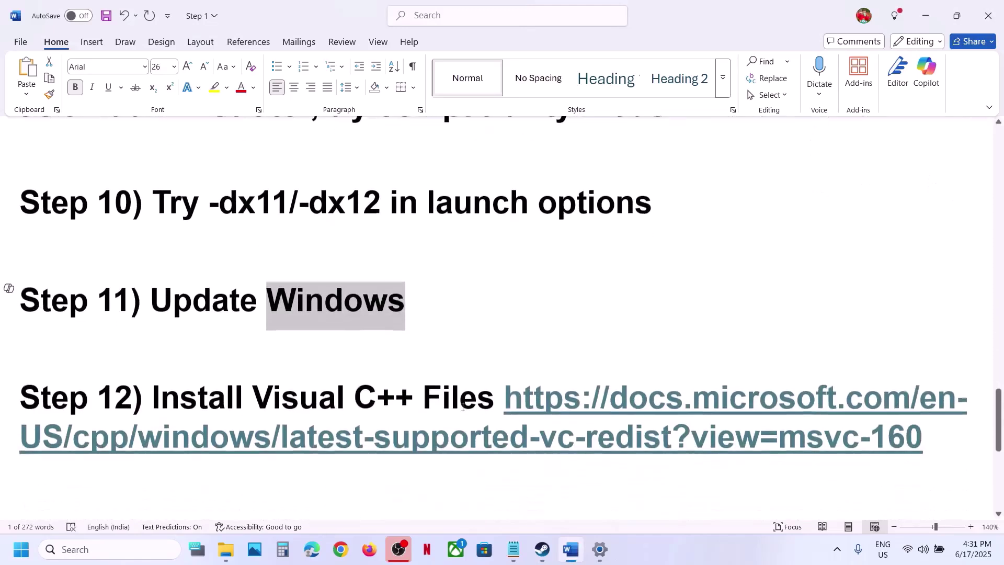
Copy the Step 12 link from Word and open docs.microsoft.com/en-US/cpp/windows/latest-supported-vc-redist?view=msvc-160 in a new Chrome tab.
drag(925, 442, 508, 399)
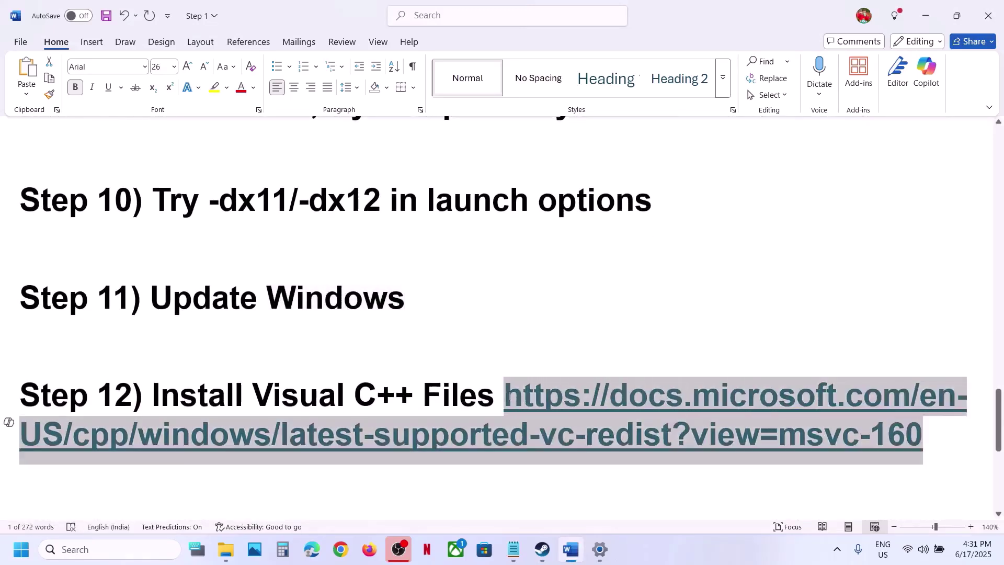
click(542, 550)
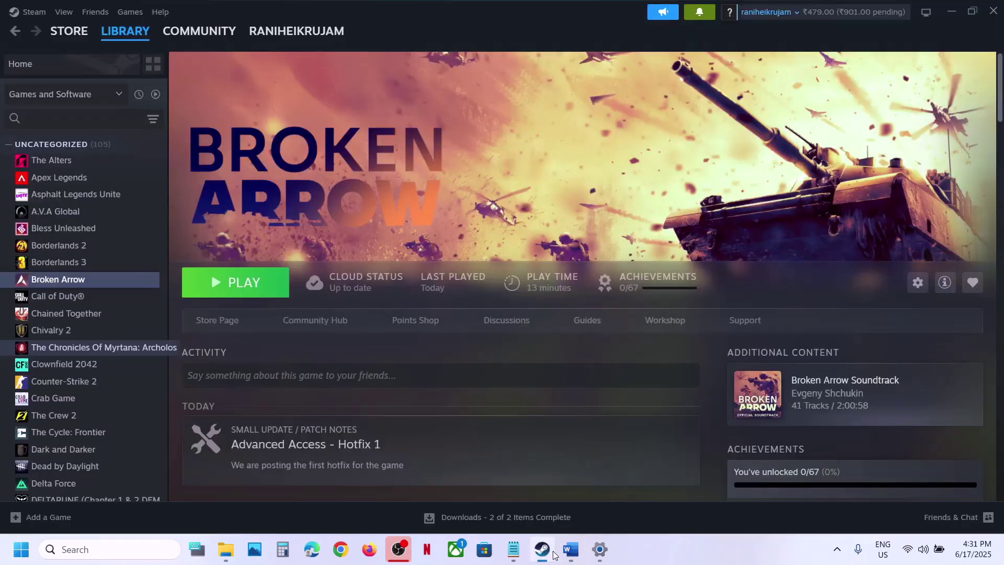
click(341, 550)
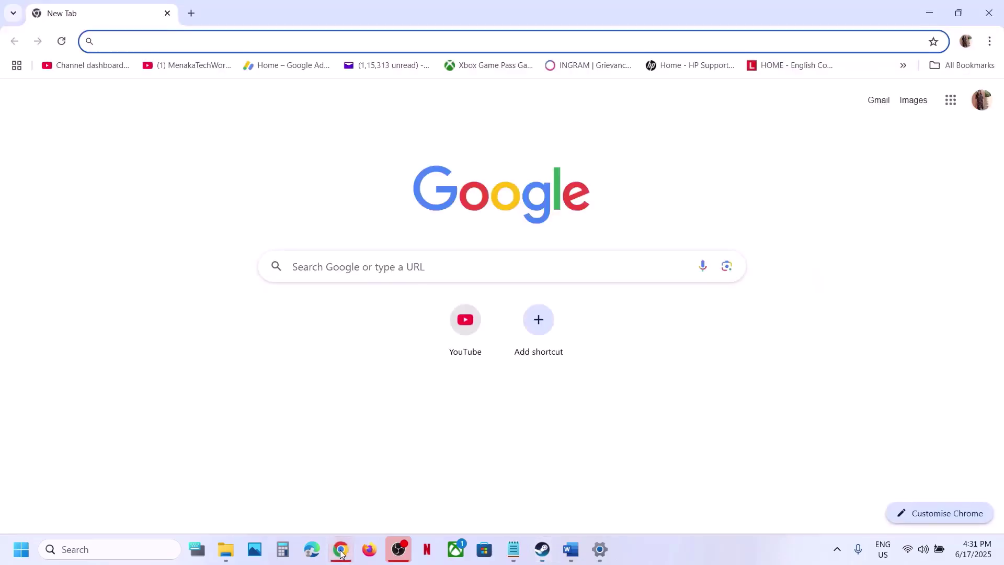
key(super)
click(896, 149)
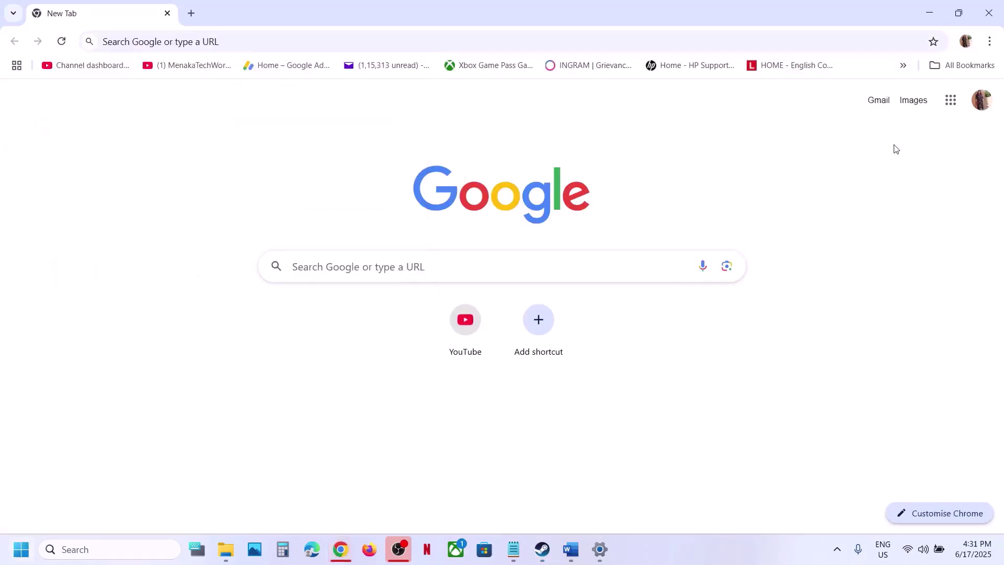
click(198, 7)
text(https://learn.microsoft.com/en-us/cpp/windows/latest-supported-vc-redist?view=msvc-160)
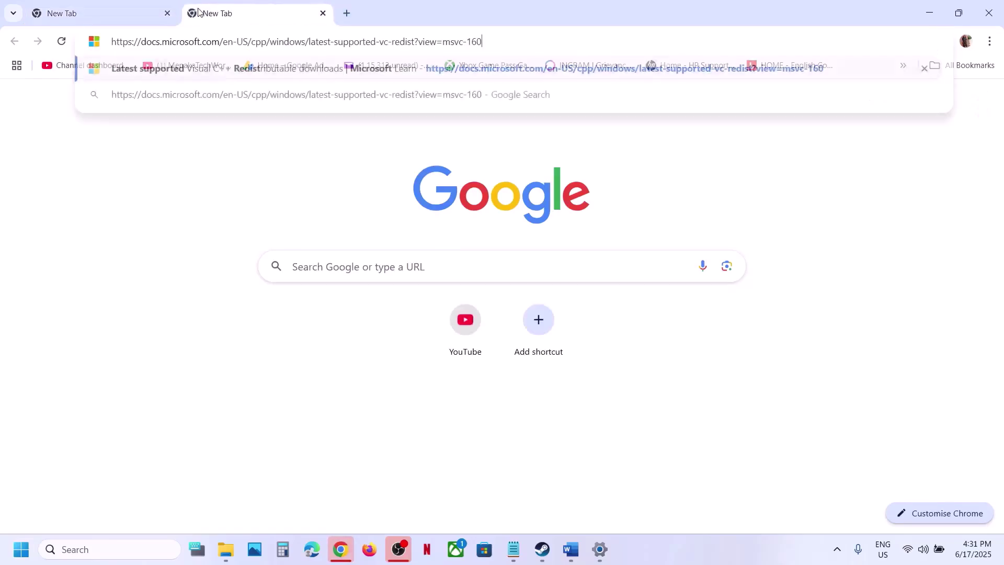
key(Return)
Download the X86 Visual C++ Redistributable from the latest version table, run its repair, and allow it to make changes.
scroll(465, 264, down, 6)
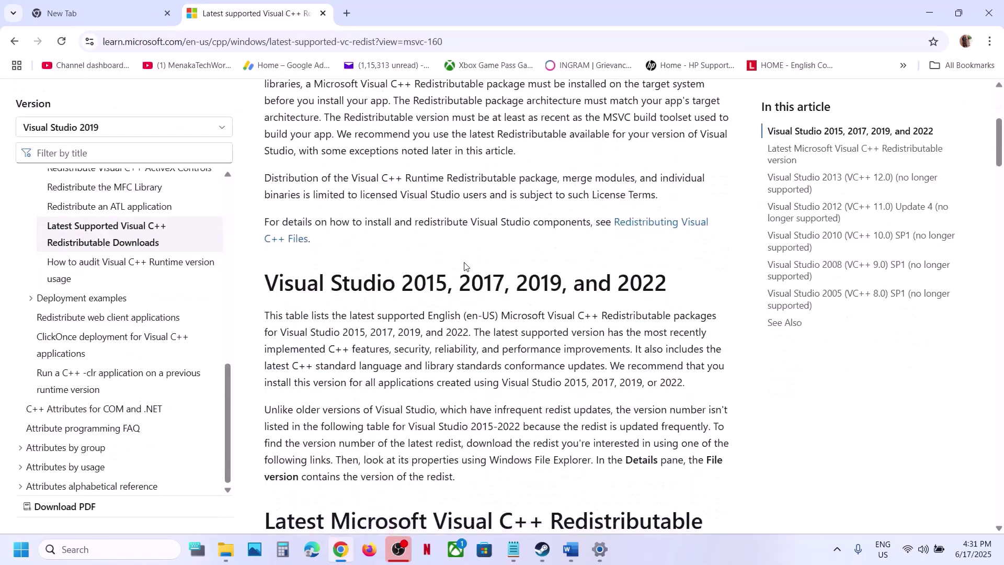
scroll(404, 193, down, 7)
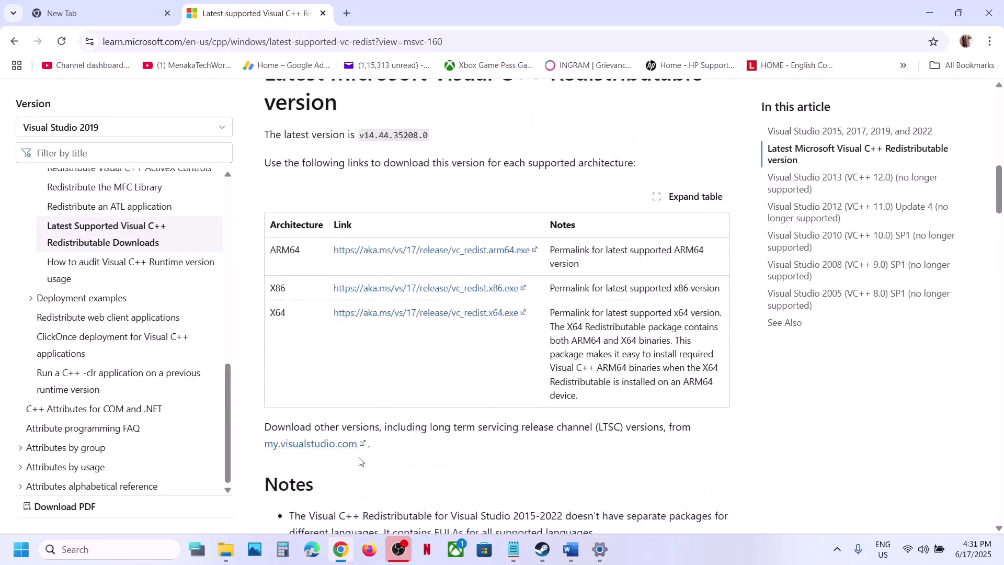
double_click(280, 286)
double_click(280, 313)
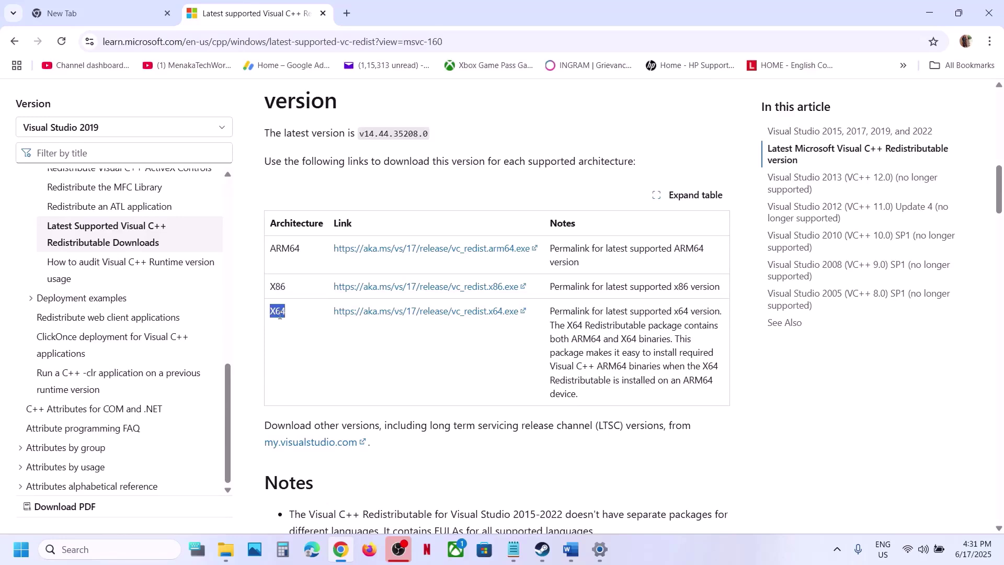
double_click(277, 286)
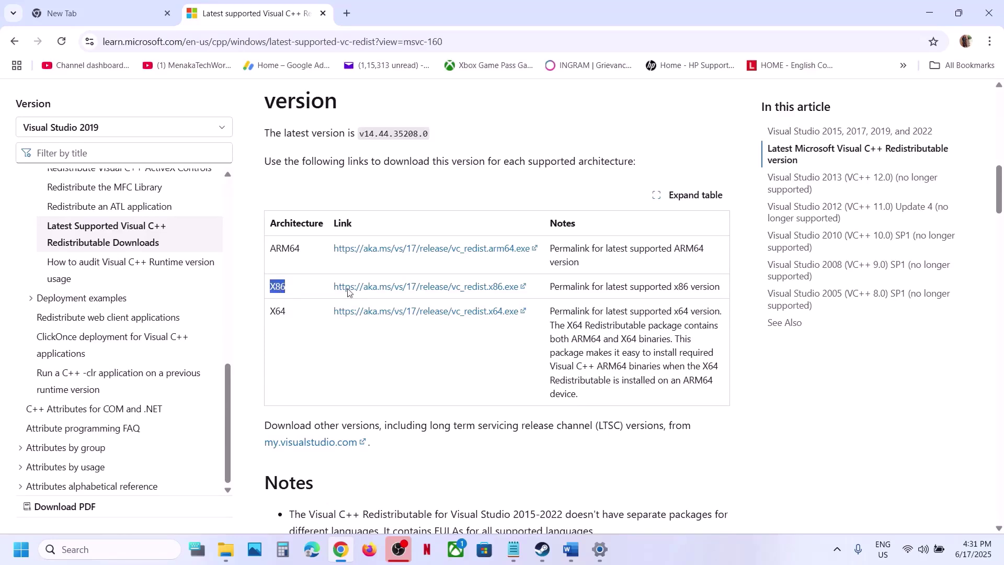
click(388, 286)
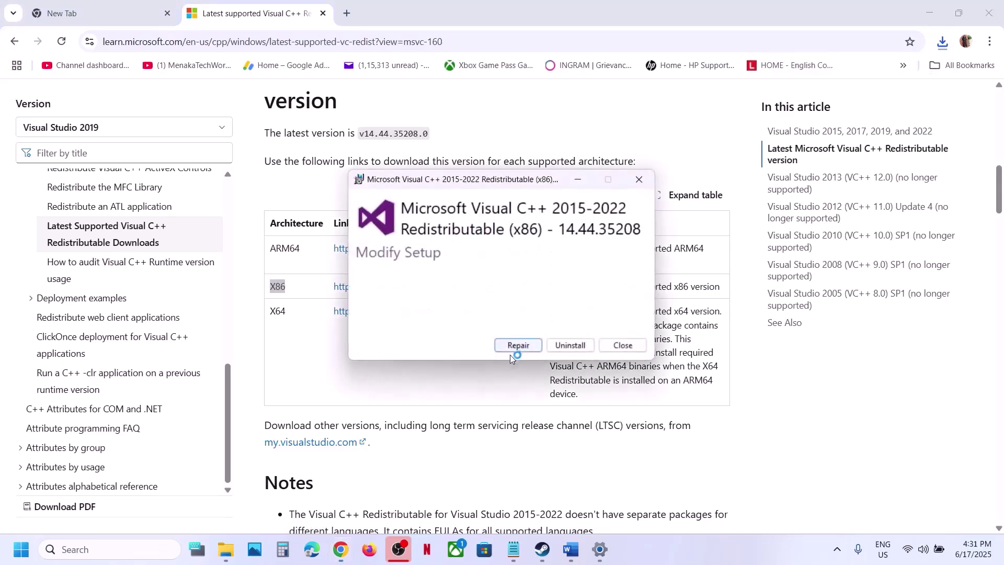
click(516, 346)
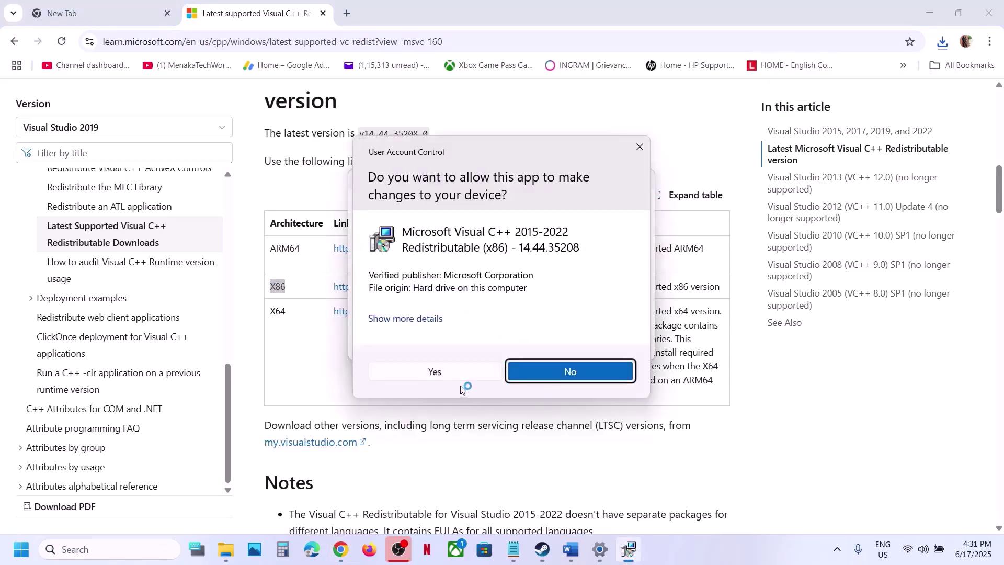
click(439, 372)
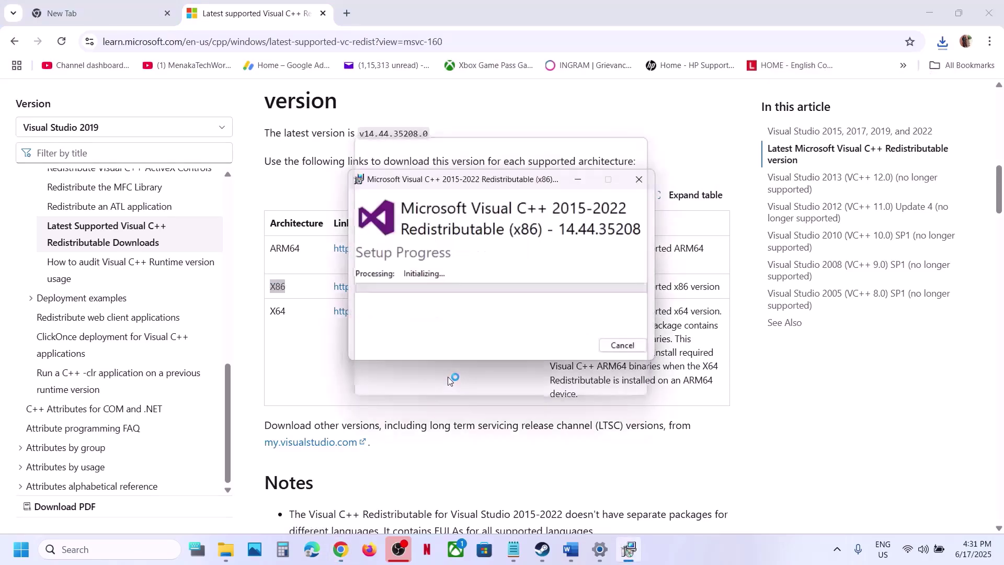
Run the downloaded X64 Visual C++ Redistributable installer, repair the installation, and allow it to make changes.
double_click(280, 312)
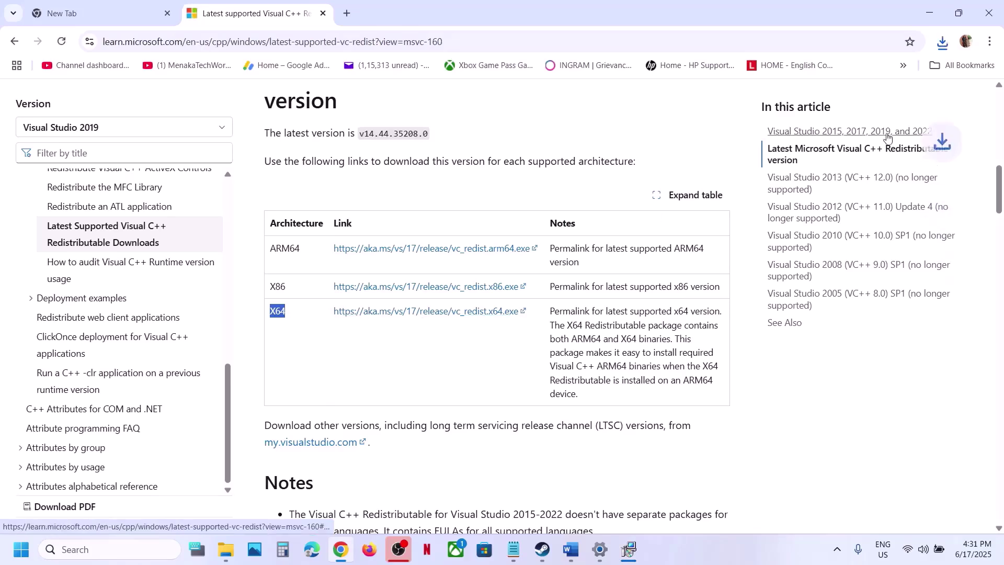
click(943, 42)
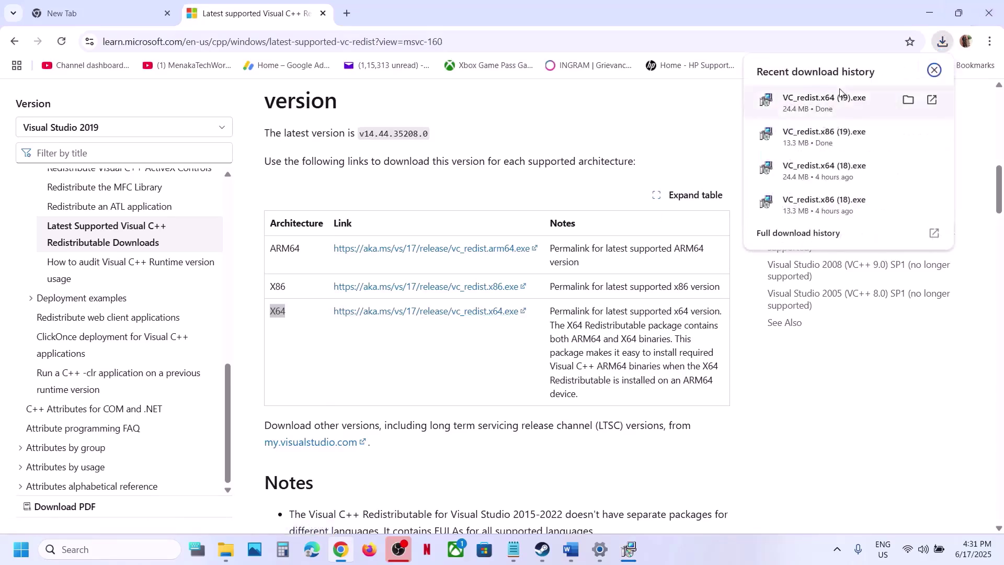
click(828, 107)
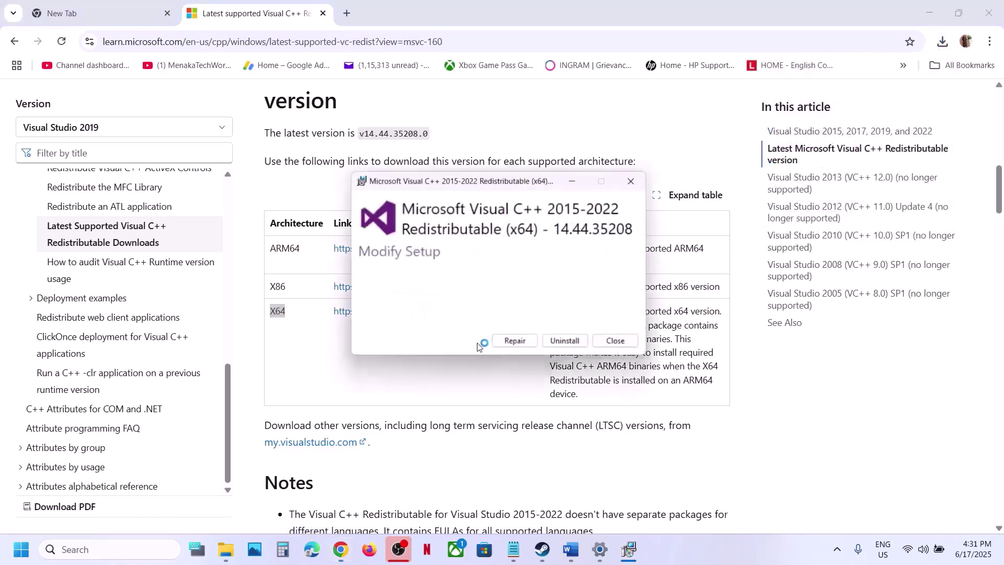
click(519, 345)
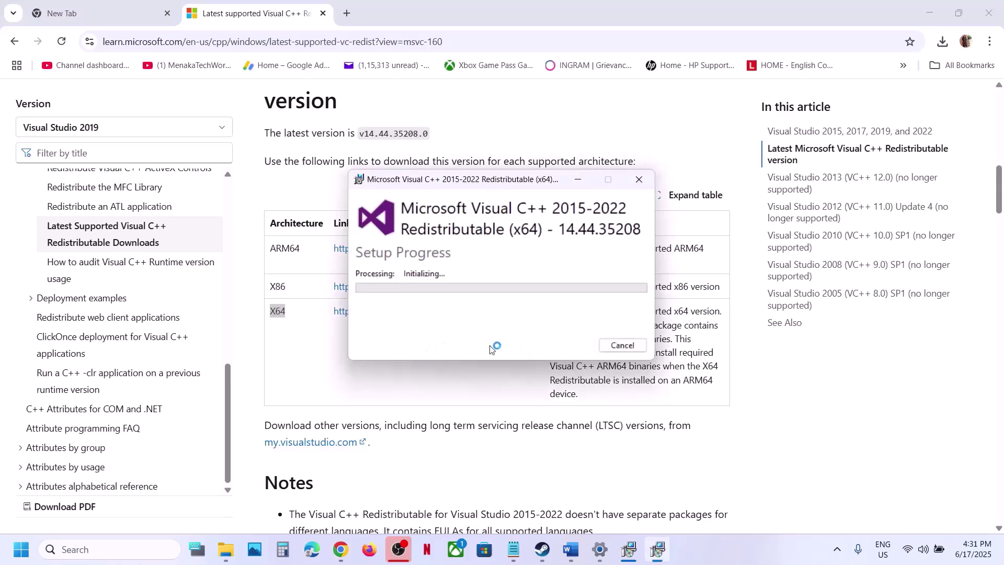
click(444, 373)
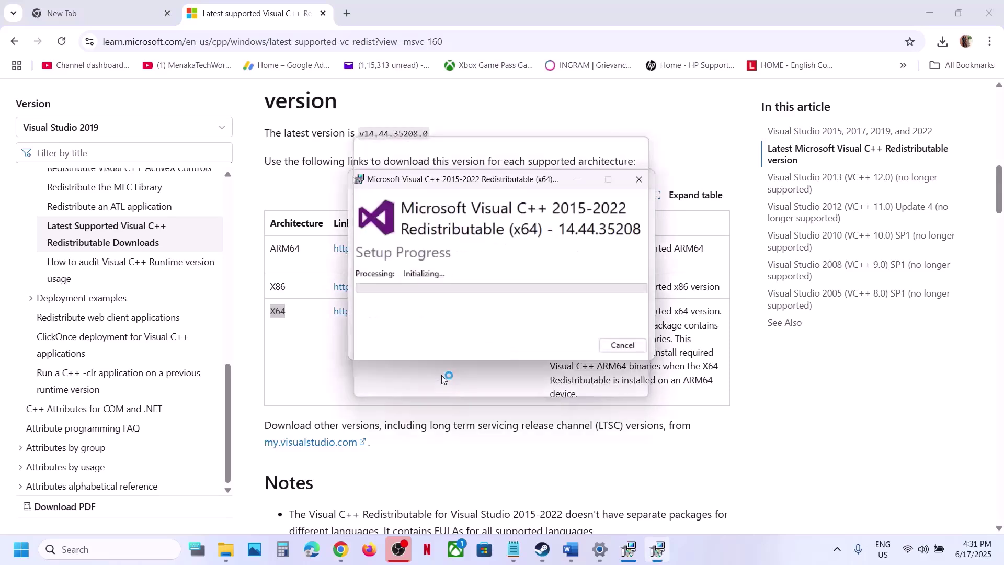
Close the x86 and x64 Visual C++ setup windows and bring up the system power options with Restart.
click(633, 550)
drag(507, 179, 731, 209)
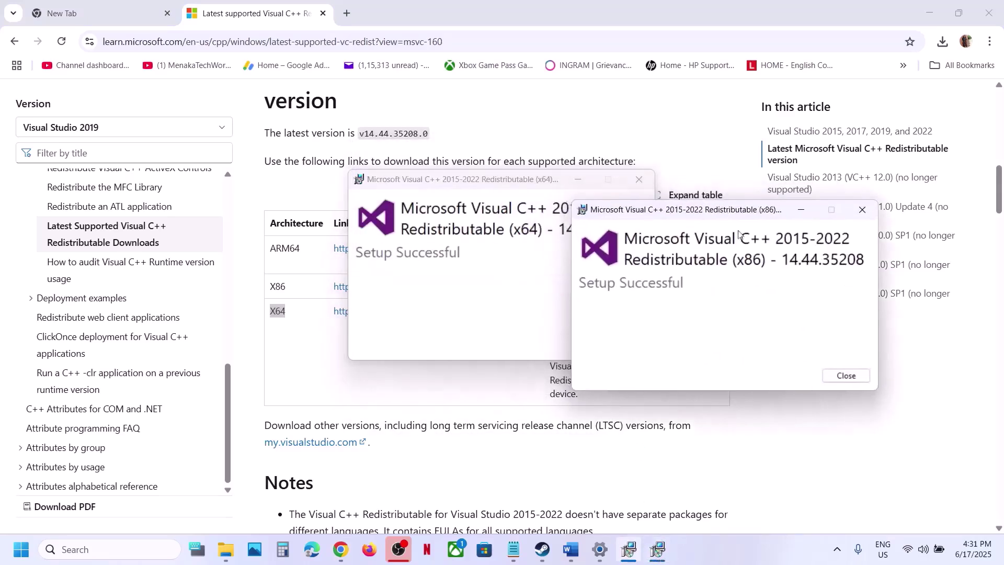
click(844, 376)
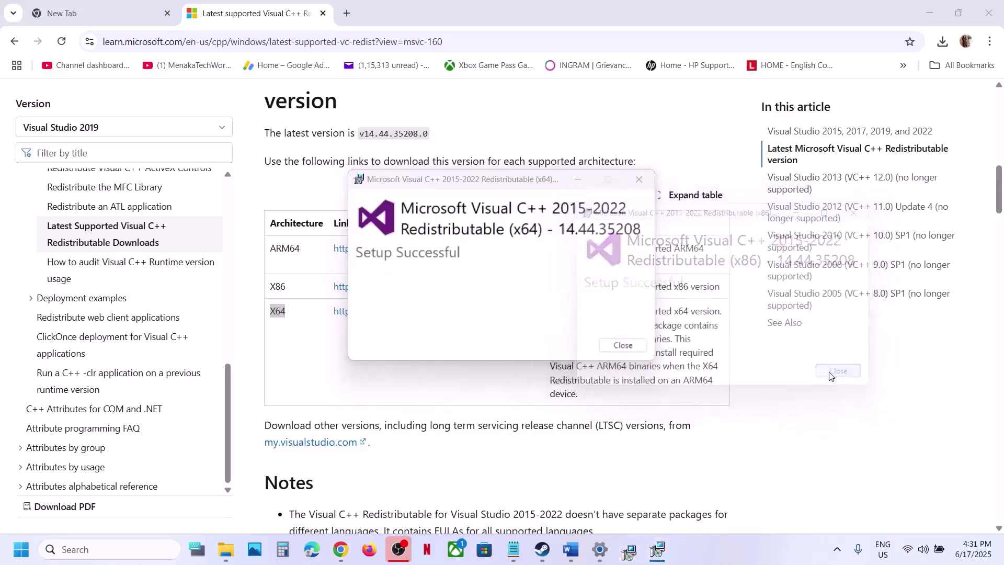
click(624, 347)
click(21, 549)
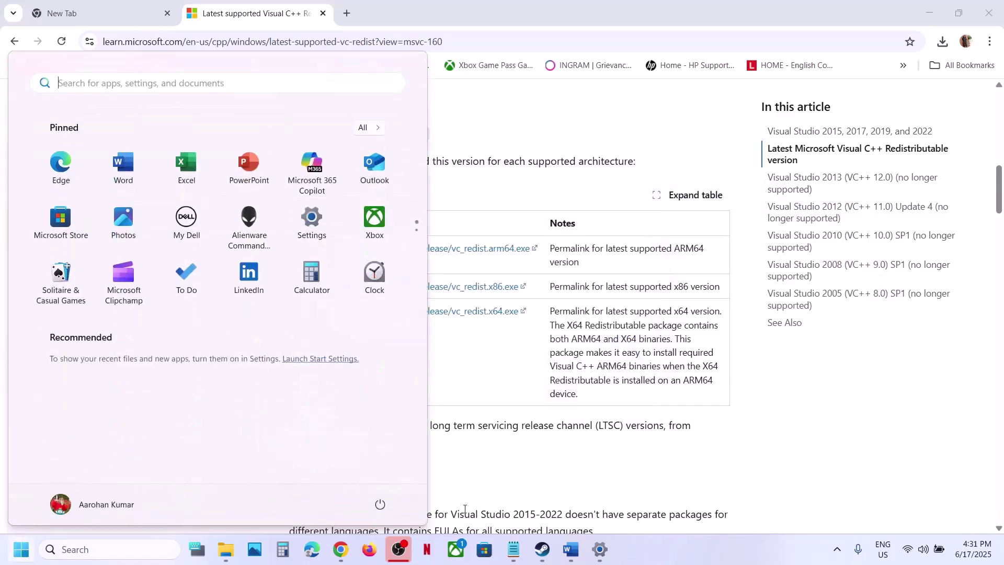
click(381, 504)
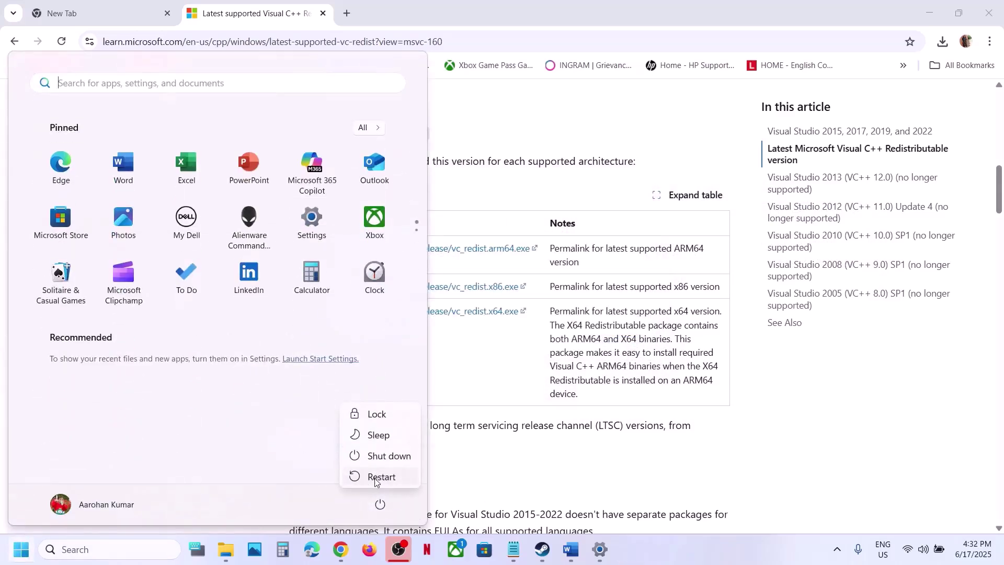
Return to the Word document and select "Increase the Virtual Memory" in the Step 13 line.
click(543, 549)
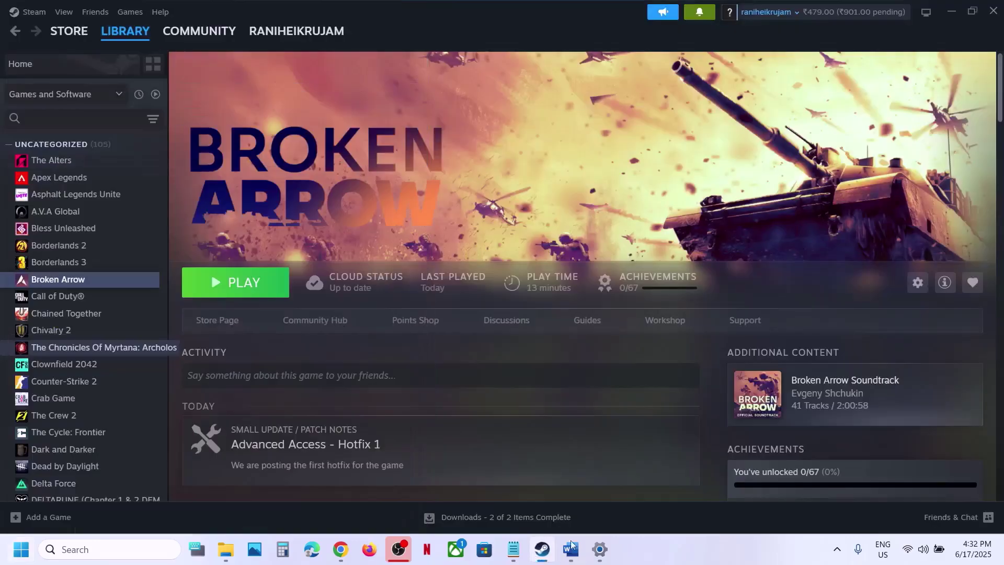
click(571, 545)
scroll(480, 390, down, 3)
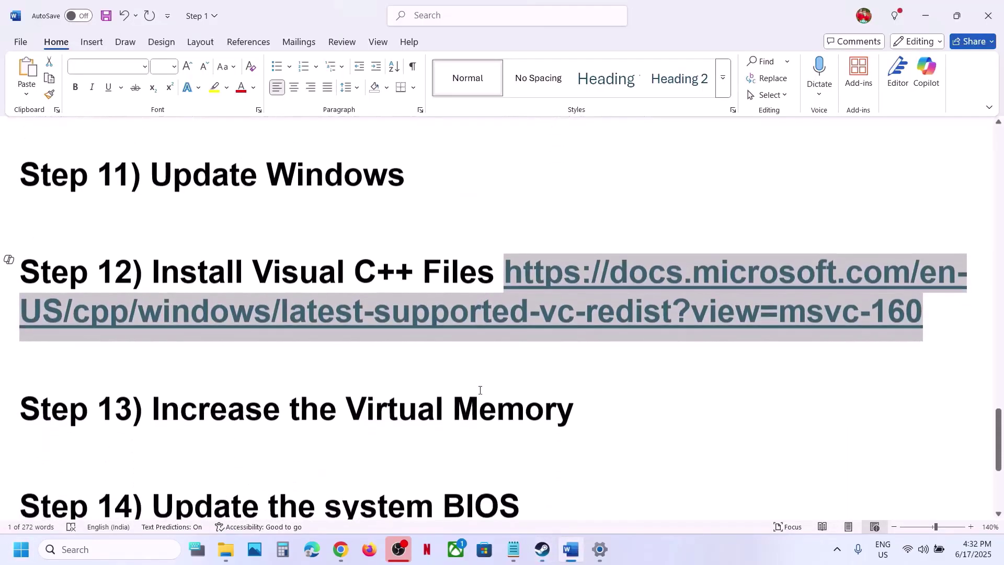
scroll(480, 391, up, 1)
drag(153, 435, 594, 436)
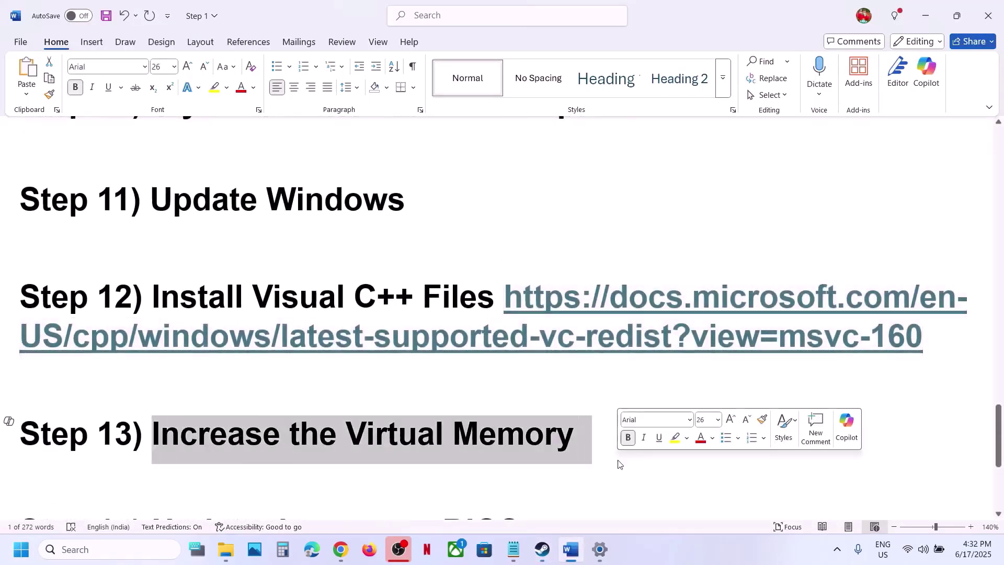
click(685, 554)
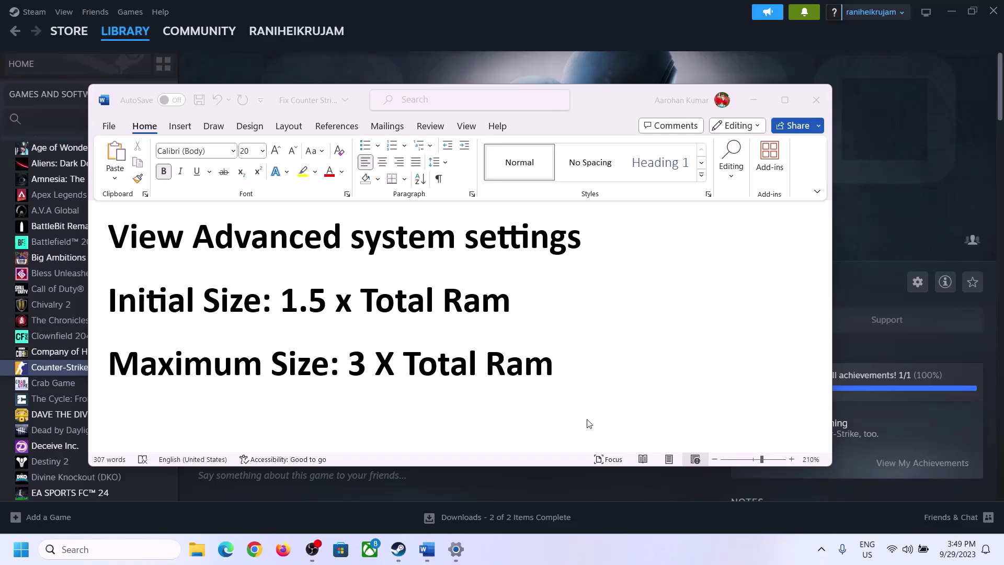
Copy "View Advanced system settings" from the Word notes, search Windows for it, and open the matching Control Panel item.
click(122, 242)
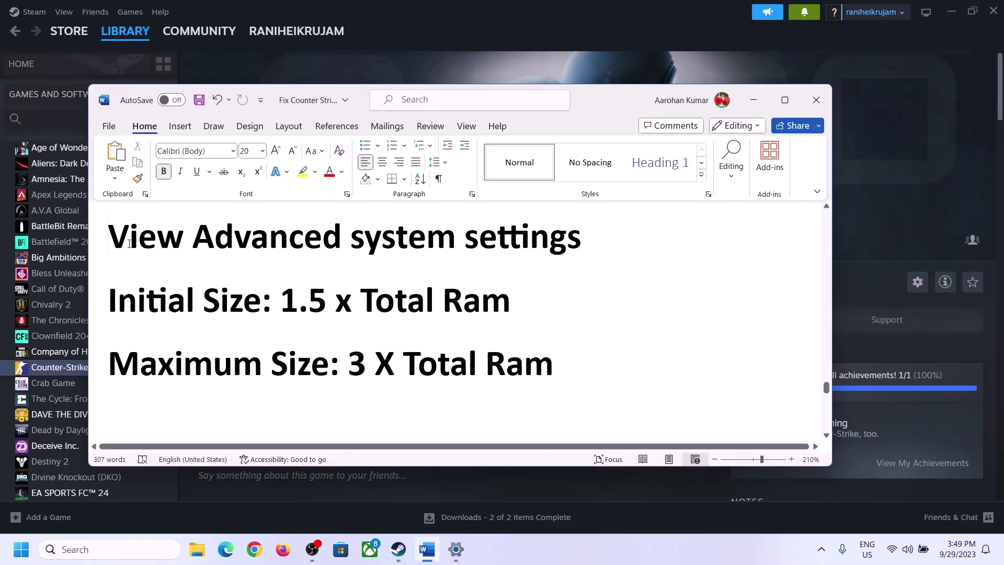
drag(129, 244, 559, 248)
key(ctrl+c)
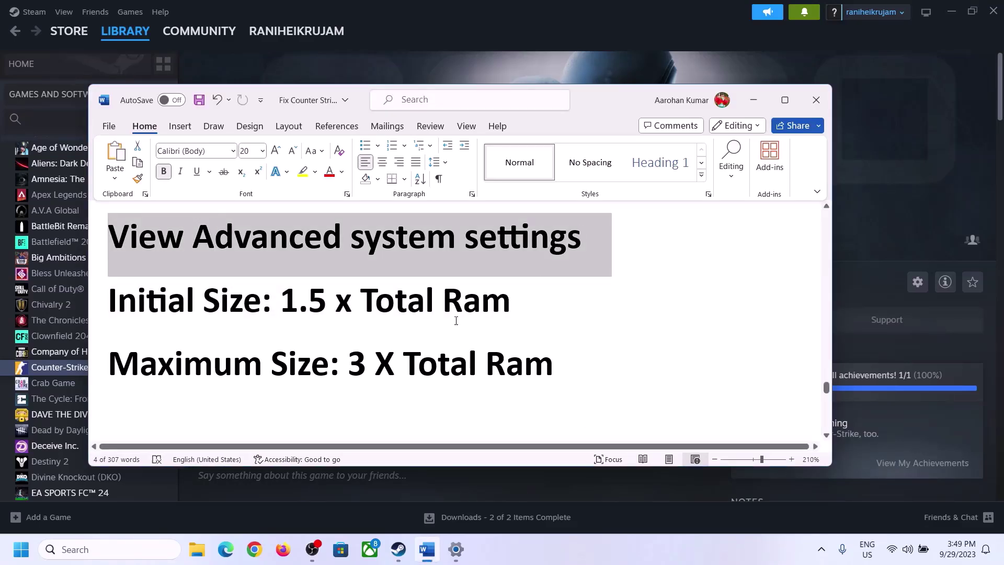
click(120, 549)
key(ctrl+v)
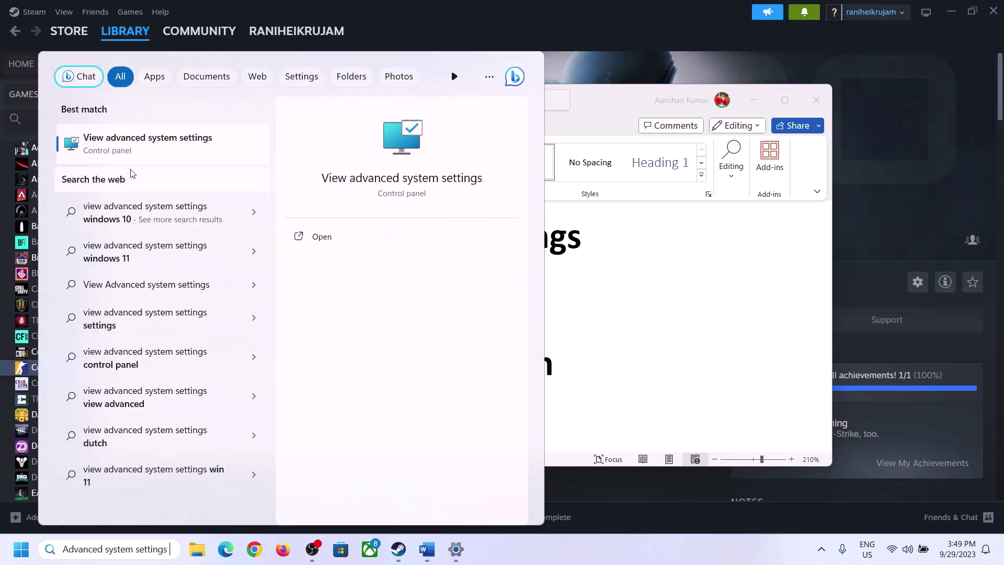
click(141, 151)
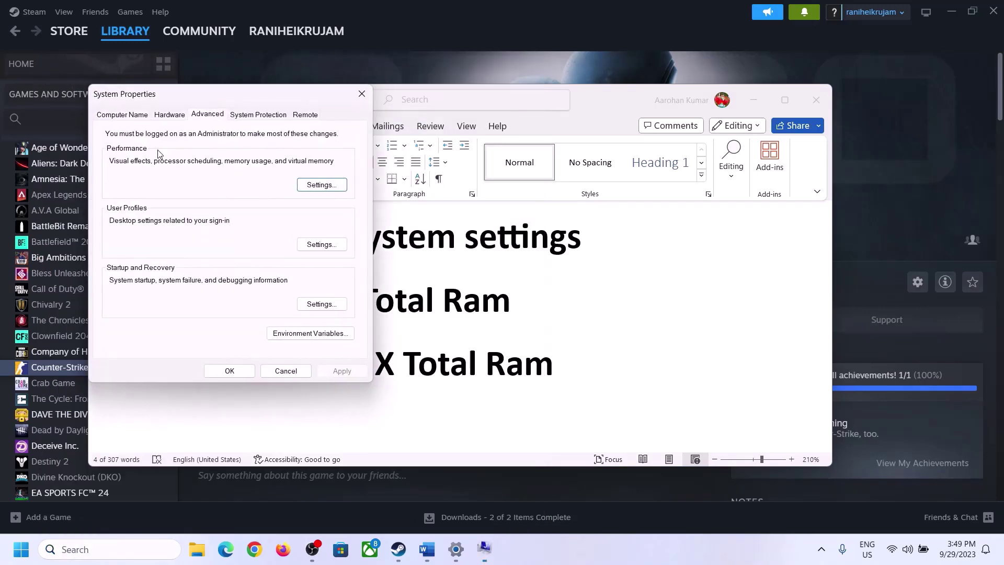
Move System Properties aside and open the Virtual Memory settings from the advanced performance options.
drag(209, 101, 450, 181)
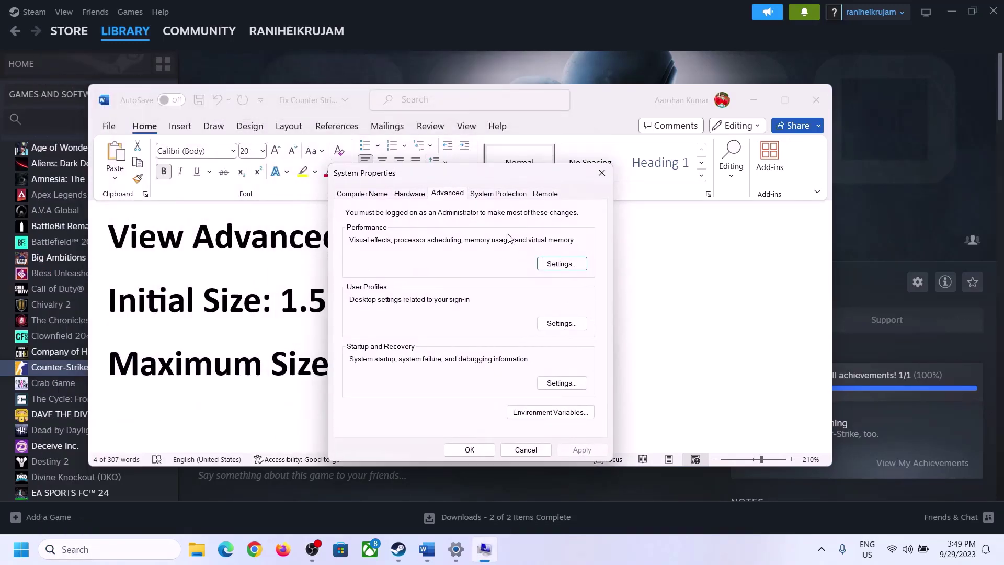
click(562, 264)
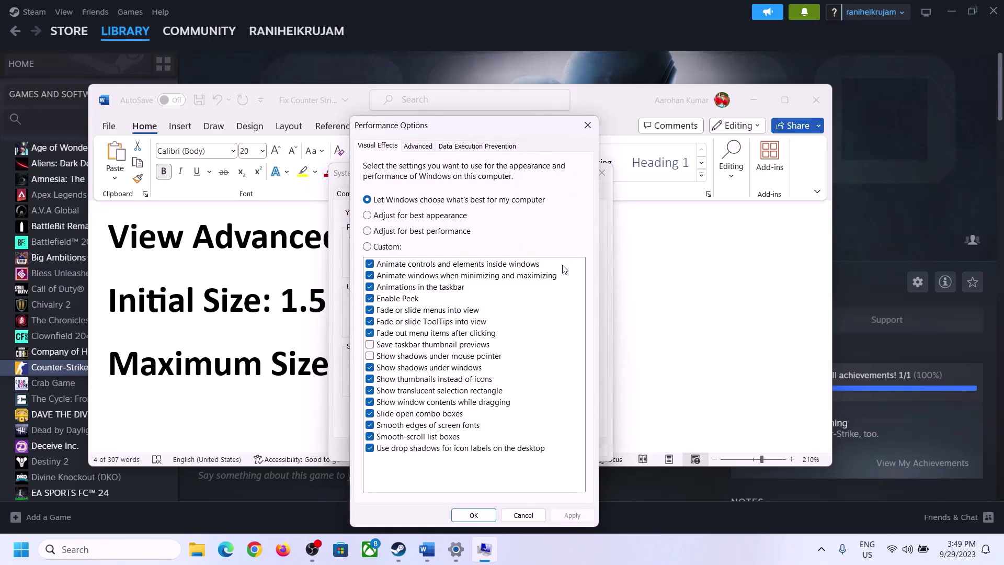
click(421, 147)
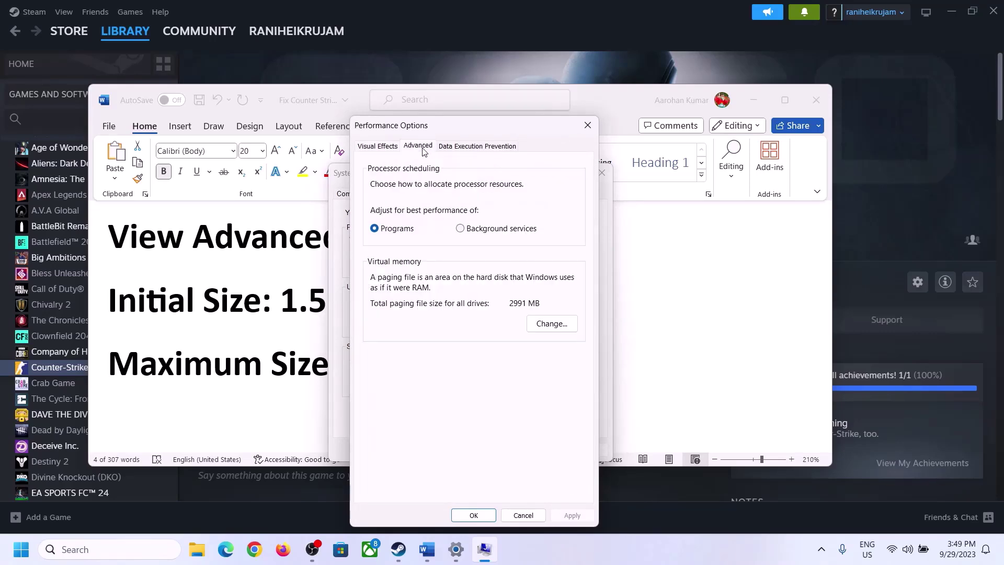
click(554, 324)
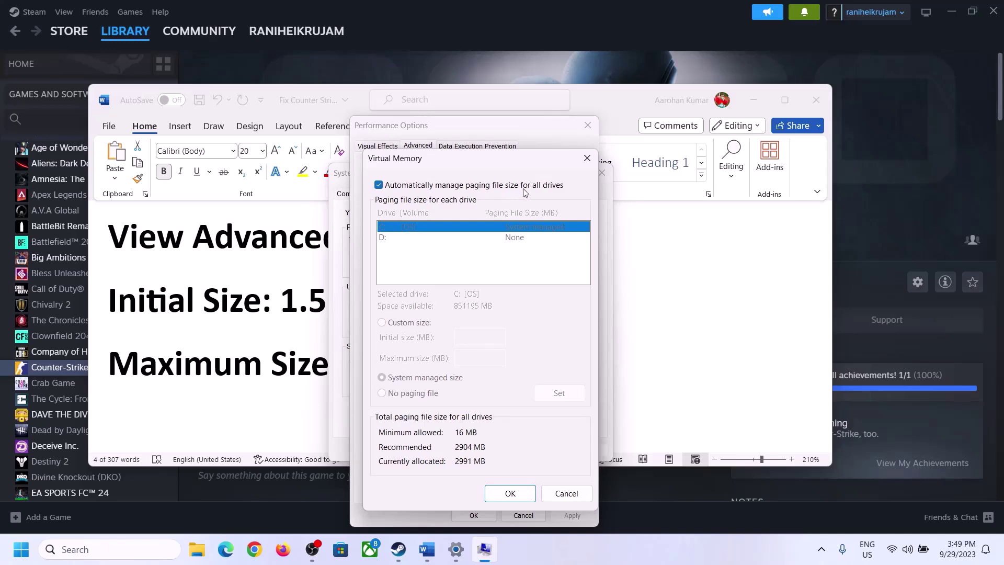
Turn off automatic paging file management, choose Custom size for drive C:, and highlight "1.5 x Total Ram" in the Word notes.
click(379, 185)
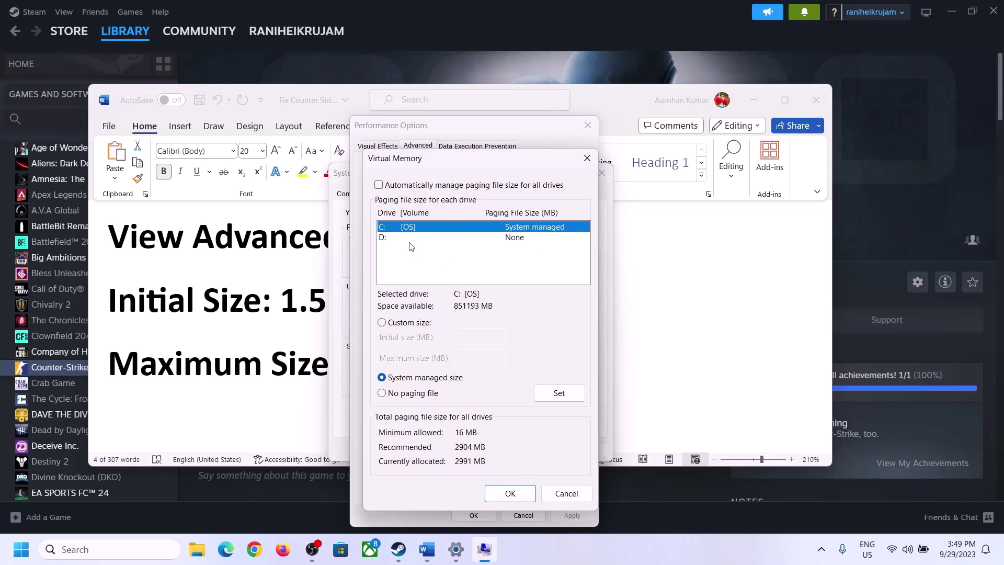
click(382, 323)
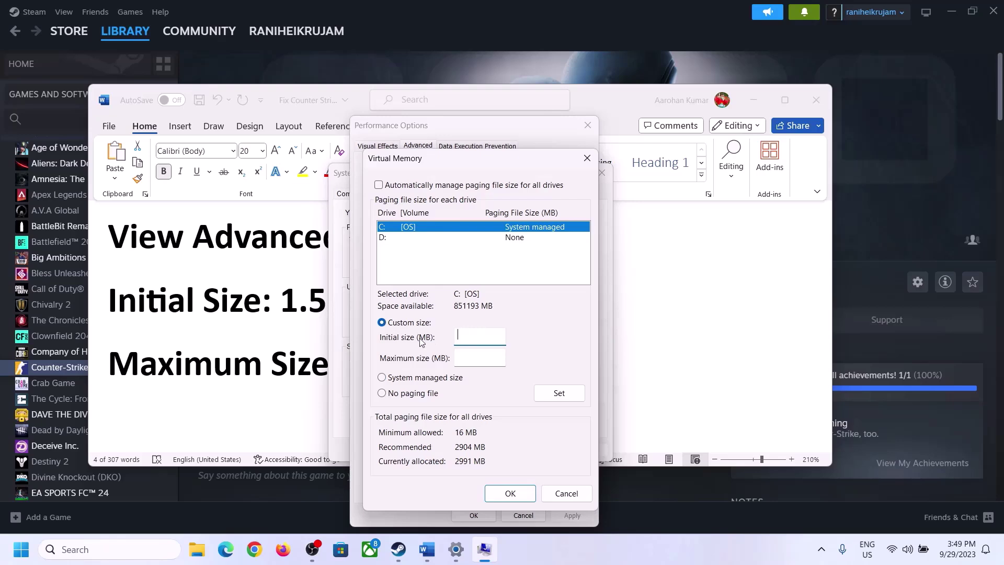
click(277, 314)
drag(281, 306, 465, 309)
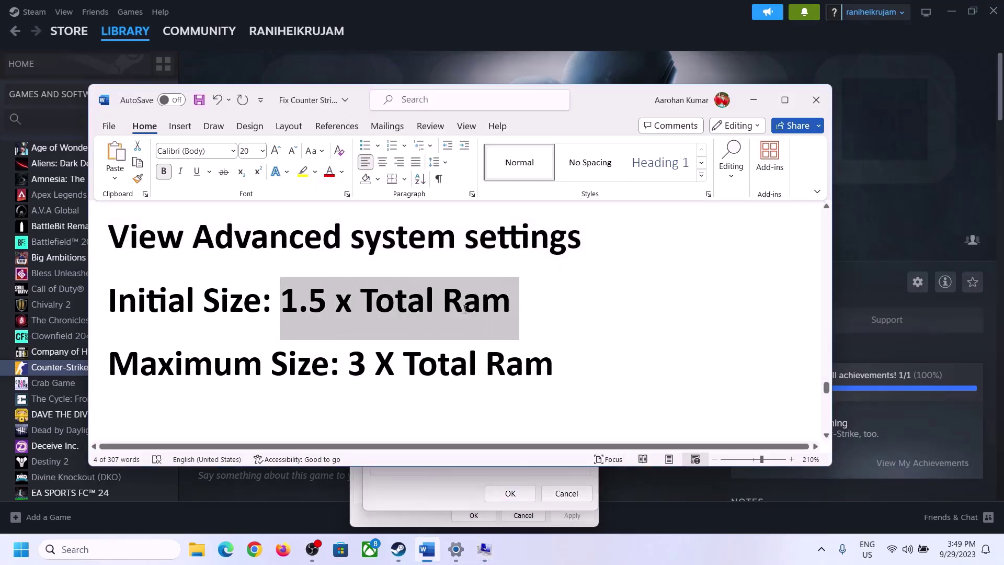
Look up the installed RAM on the About page of the Windows System settings and highlight its figure.
click(456, 552)
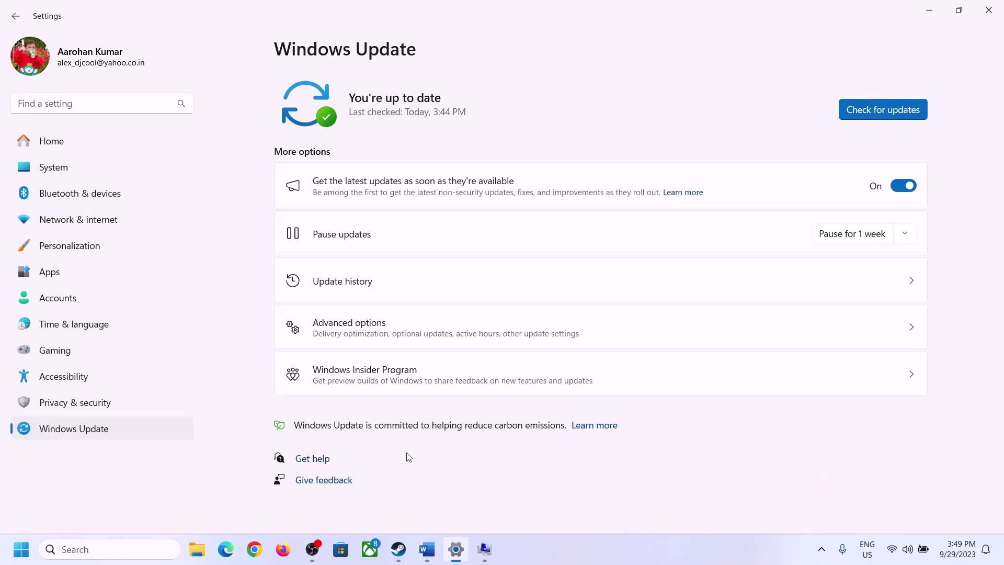
click(46, 174)
scroll(369, 377, down, 8)
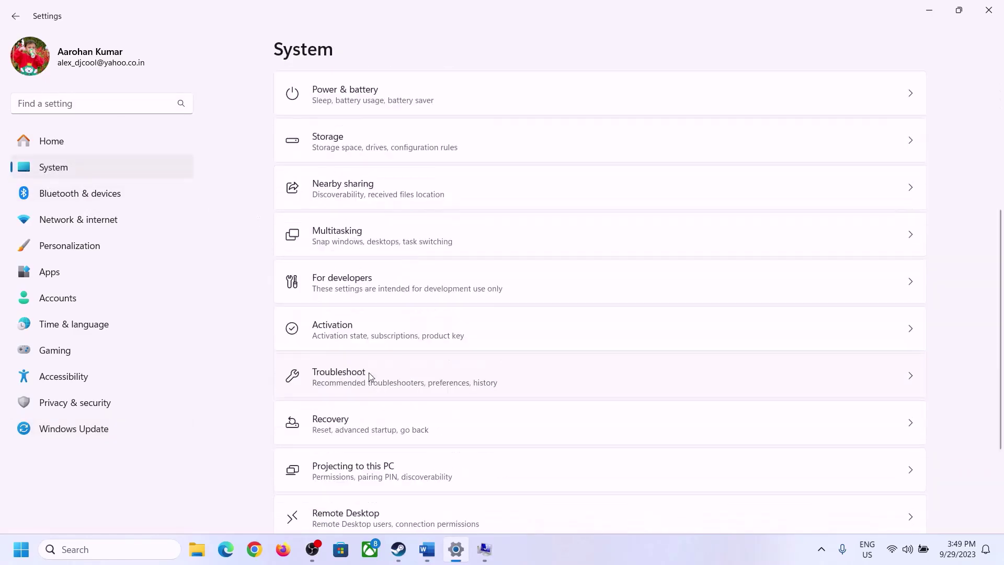
click(331, 496)
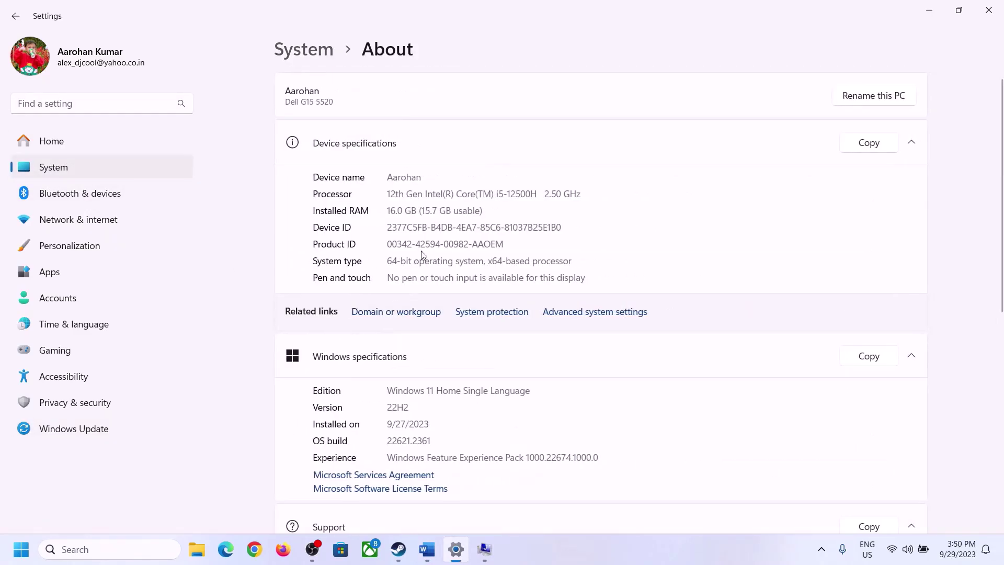
drag(398, 210, 386, 210)
click(395, 209)
drag(396, 210, 386, 210)
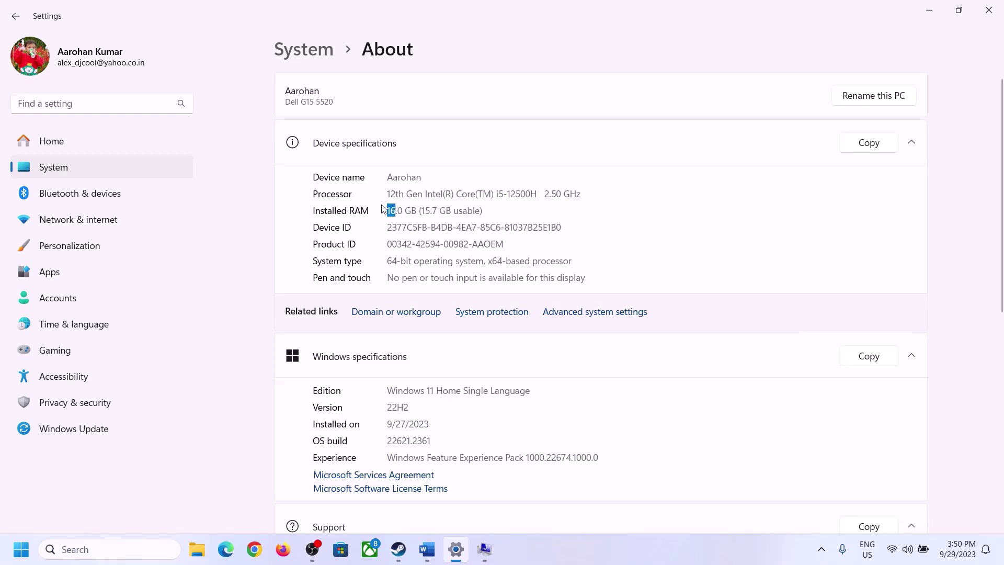
Launch Calculator with the Run command calc, move it beside the Virtual Memory window, and show it over the Word notes.
click(484, 549)
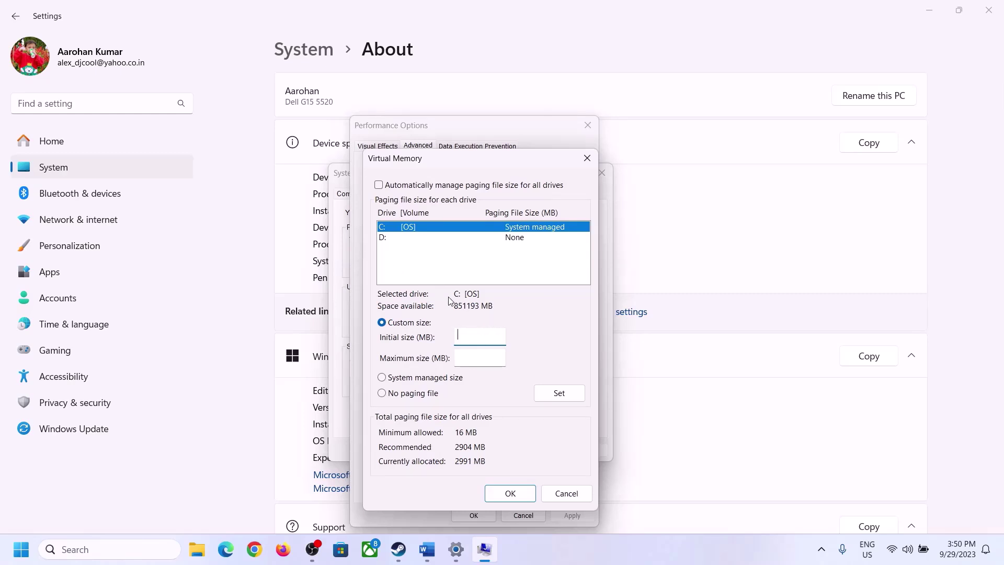
click(456, 549)
click(453, 484)
key(super+r)
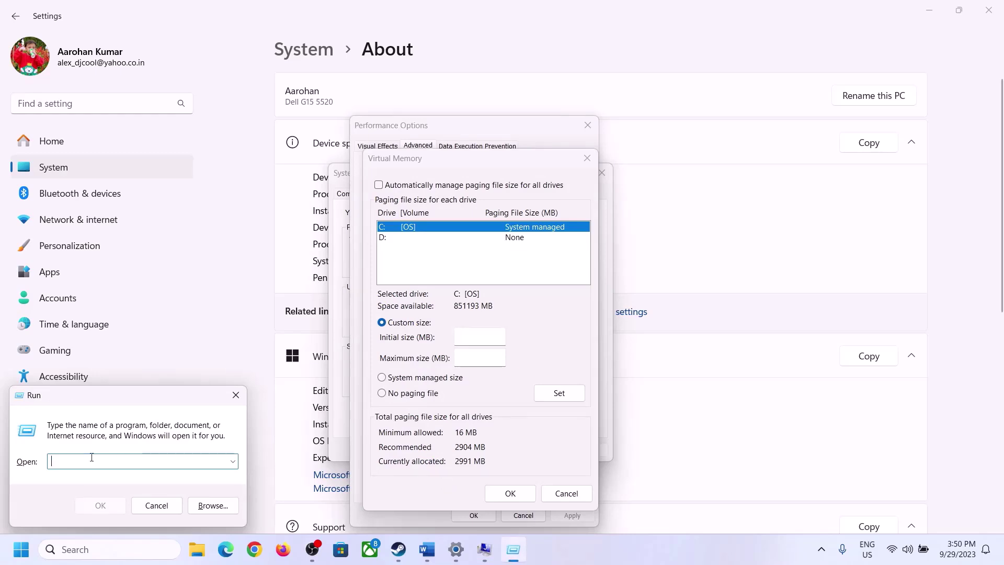
text(cal)
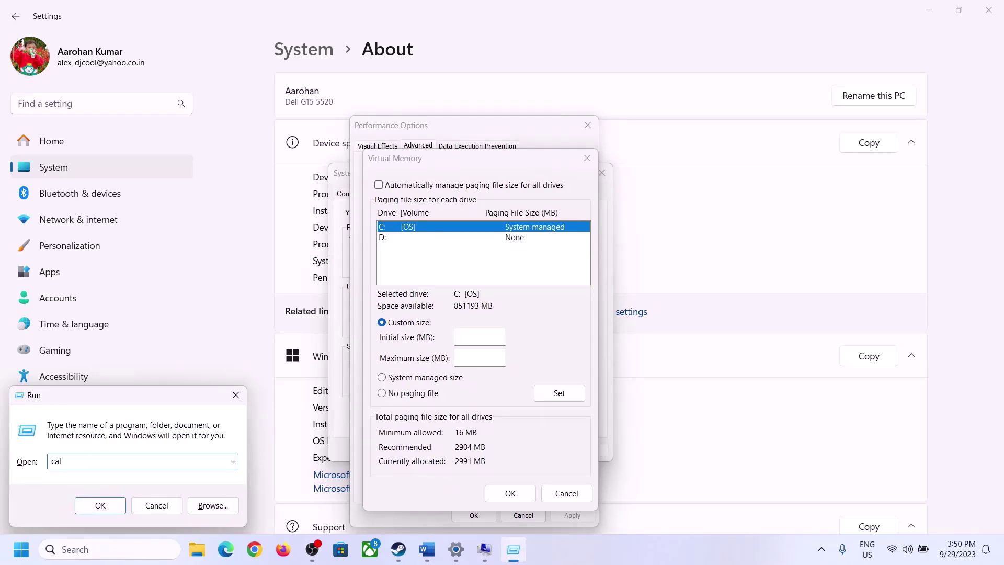
text(c)
click(98, 504)
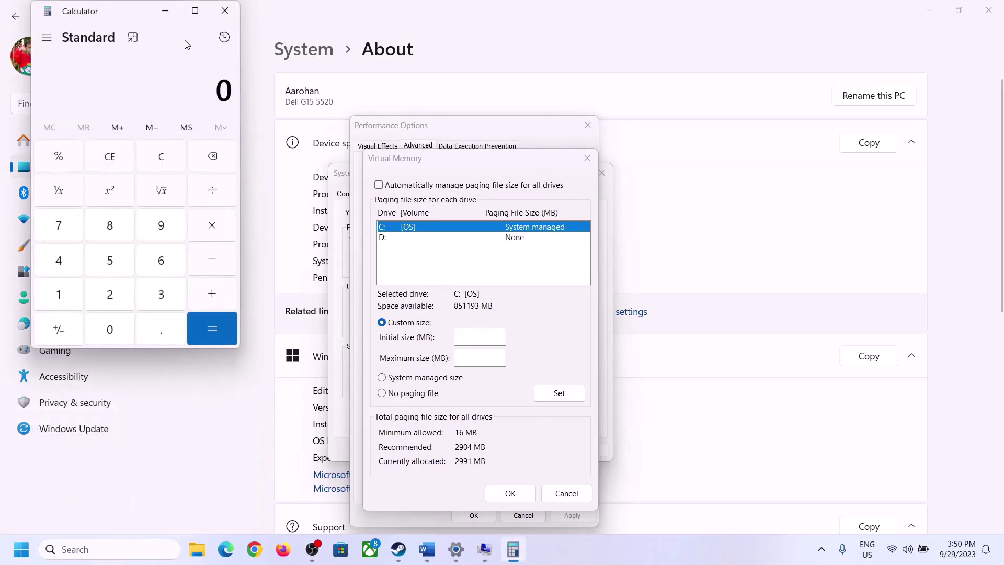
drag(126, 20, 732, 171)
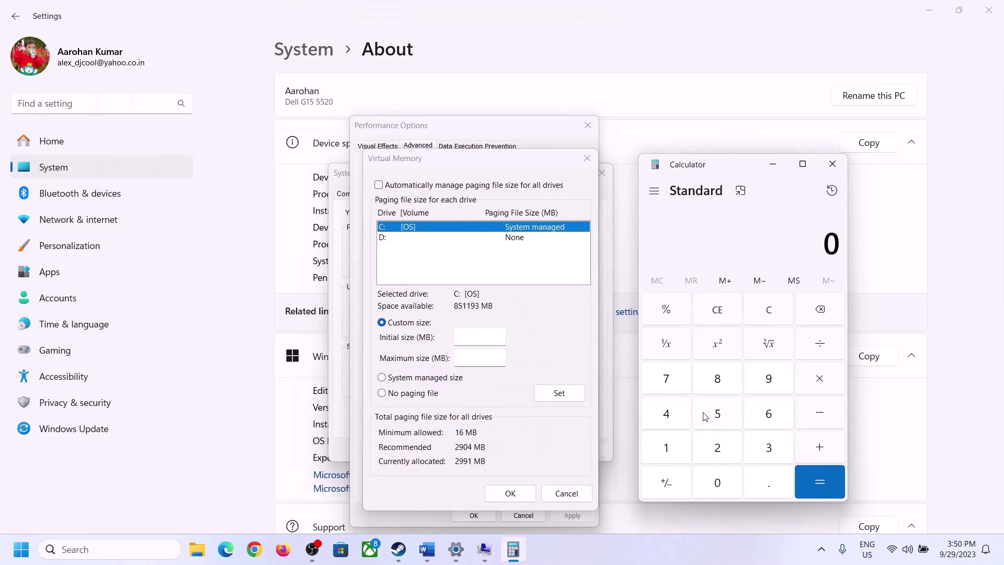
click(426, 559)
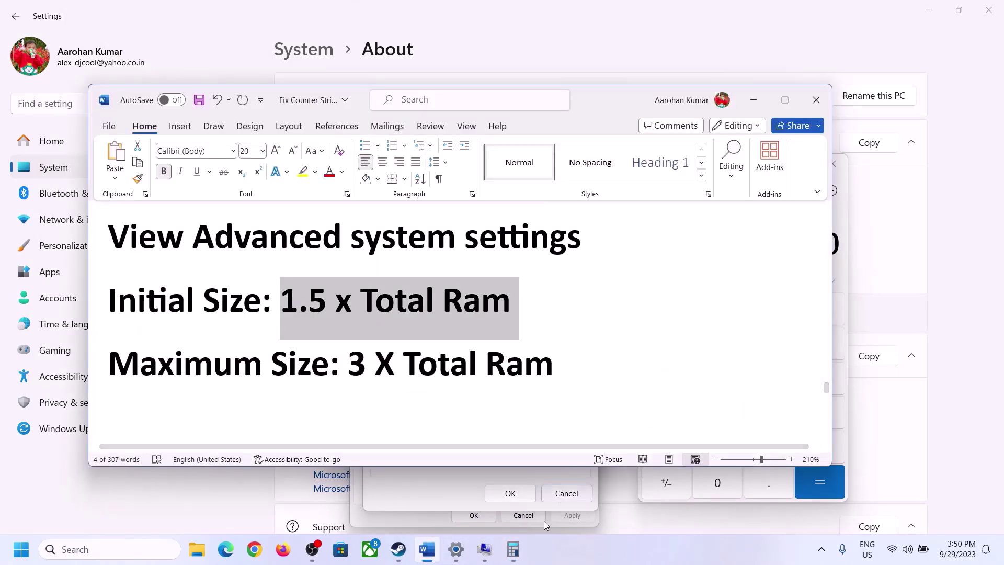
click(513, 550)
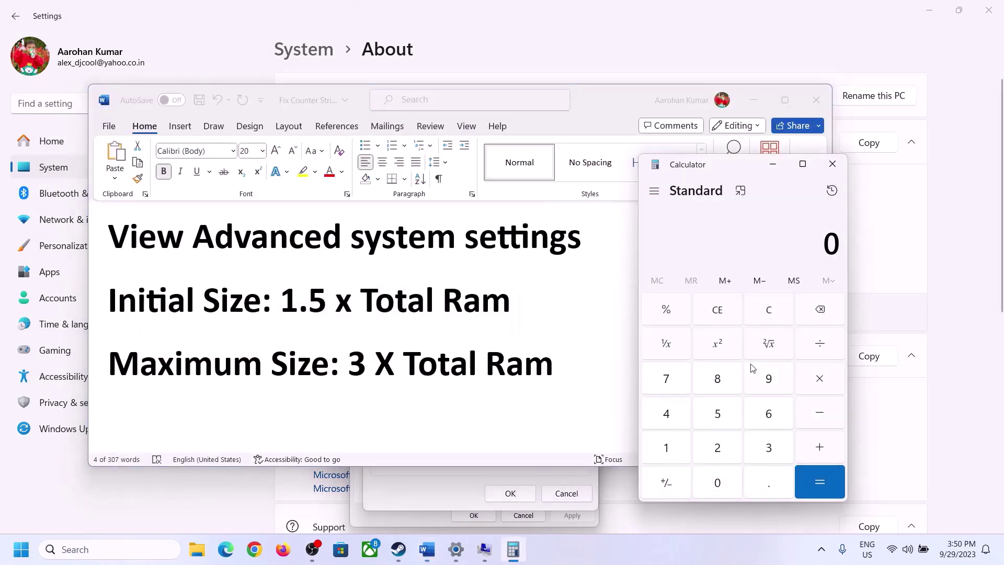
click(669, 450)
click(765, 422)
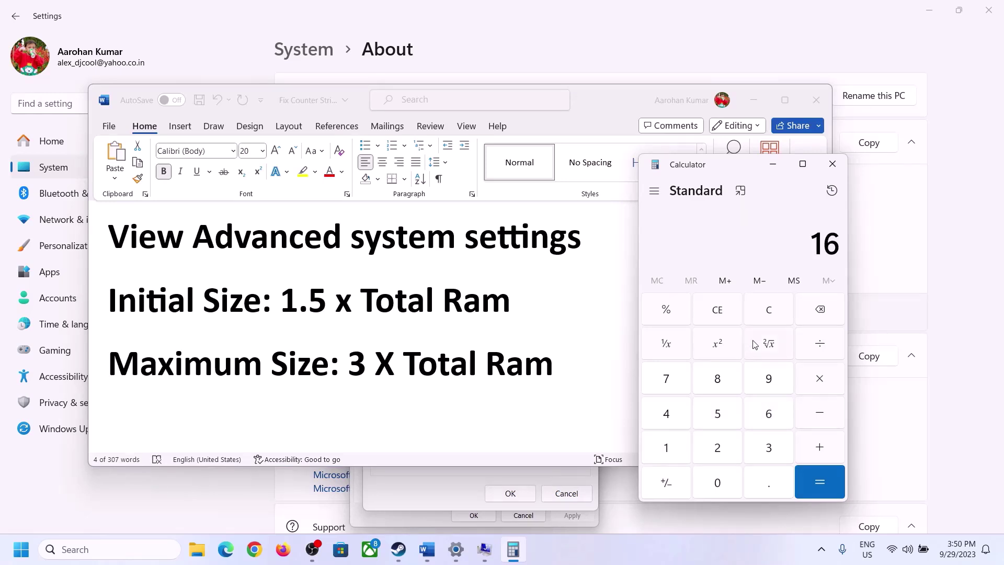
click(772, 320)
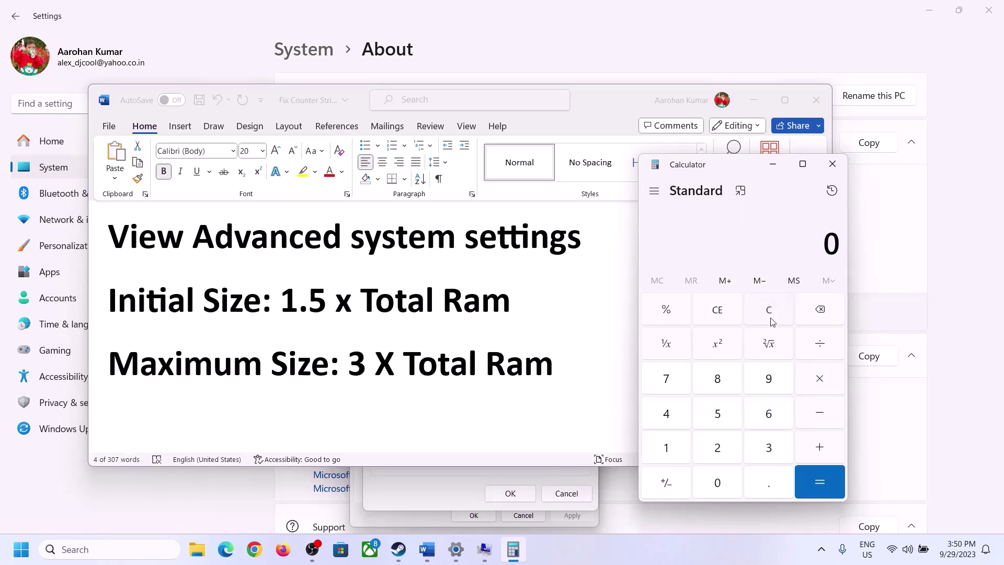
Convert the installed RAM to megabytes in Calculator by computing 16 × 1024.
click(669, 447)
click(752, 421)
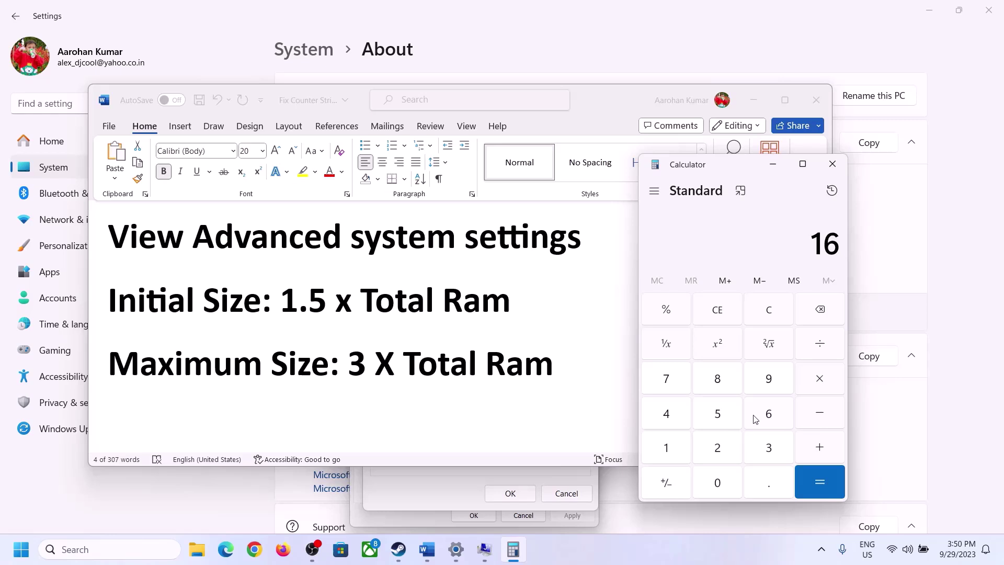
click(819, 388)
click(666, 454)
click(724, 487)
click(719, 450)
click(675, 425)
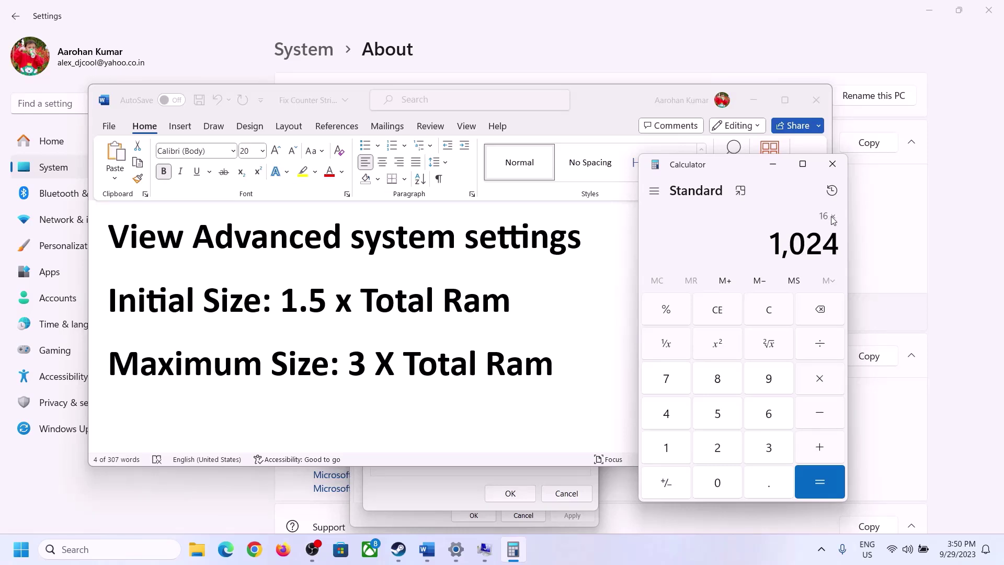
click(819, 483)
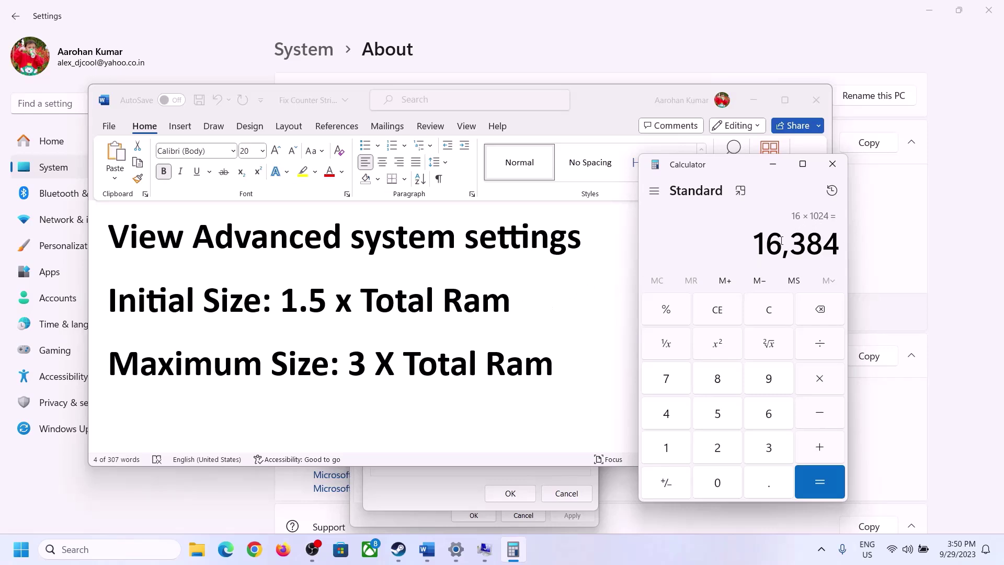
Multiply the RAM in megabytes by 1.5 in Calculator to work out the initial paging file size.
click(823, 385)
click(679, 451)
click(766, 483)
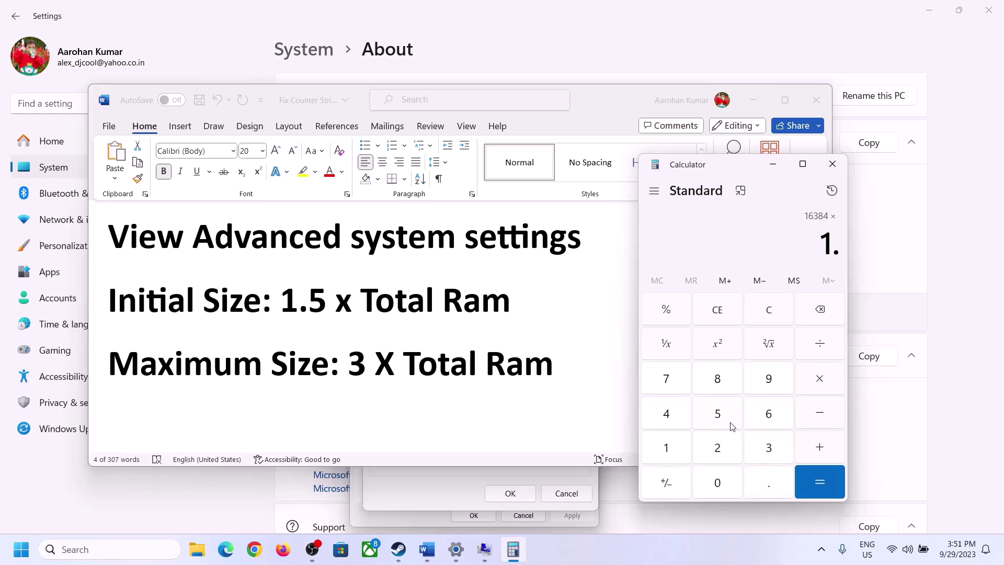
click(730, 424)
click(820, 481)
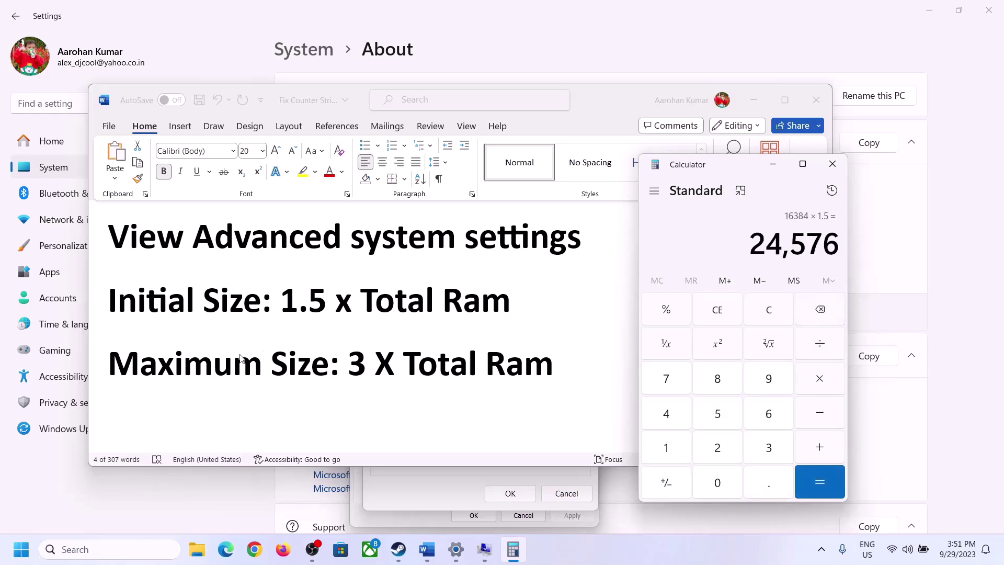
Set the initial paging file size for drive C: to 24576 MB and make the maximum size ready for entry.
click(442, 488)
text(24576)
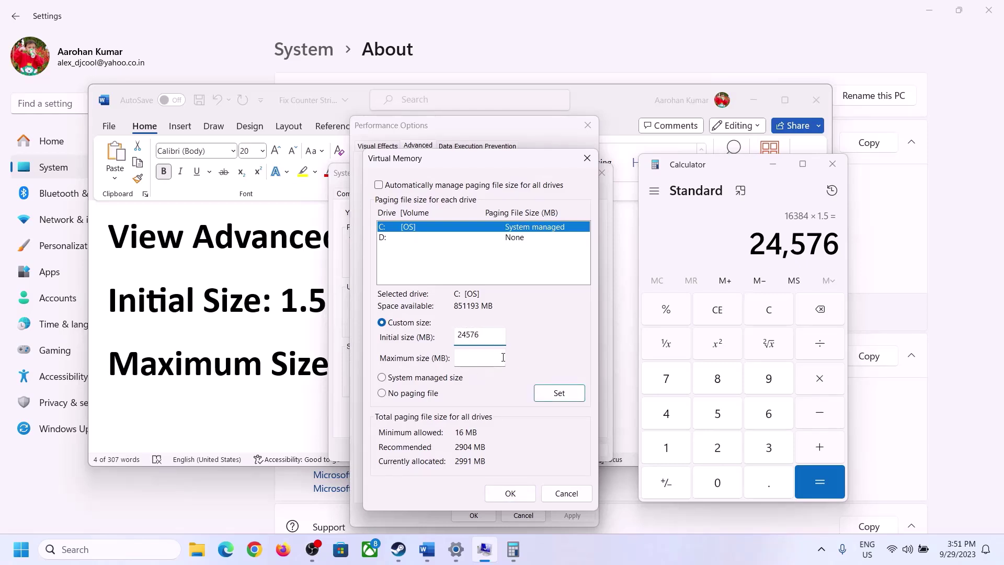
click(503, 357)
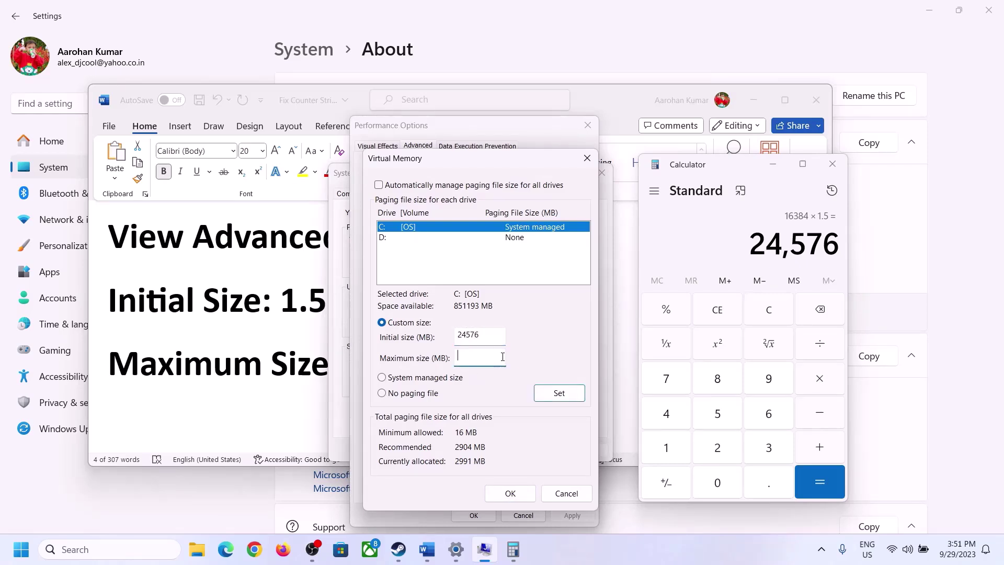
Clear the previous calculation, recheck the installed RAM in Windows Settings, and return to Calculator.
click(289, 370)
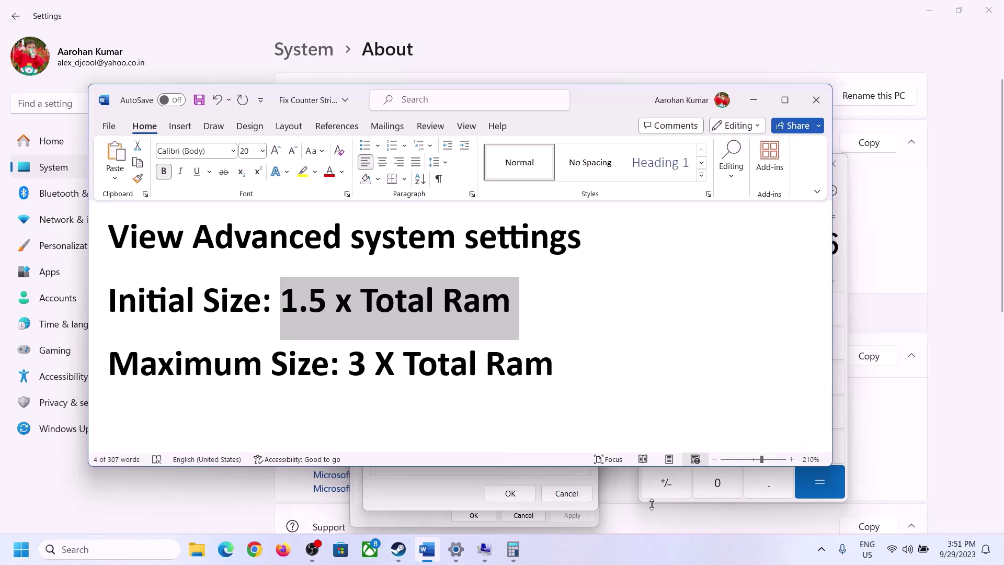
click(843, 275)
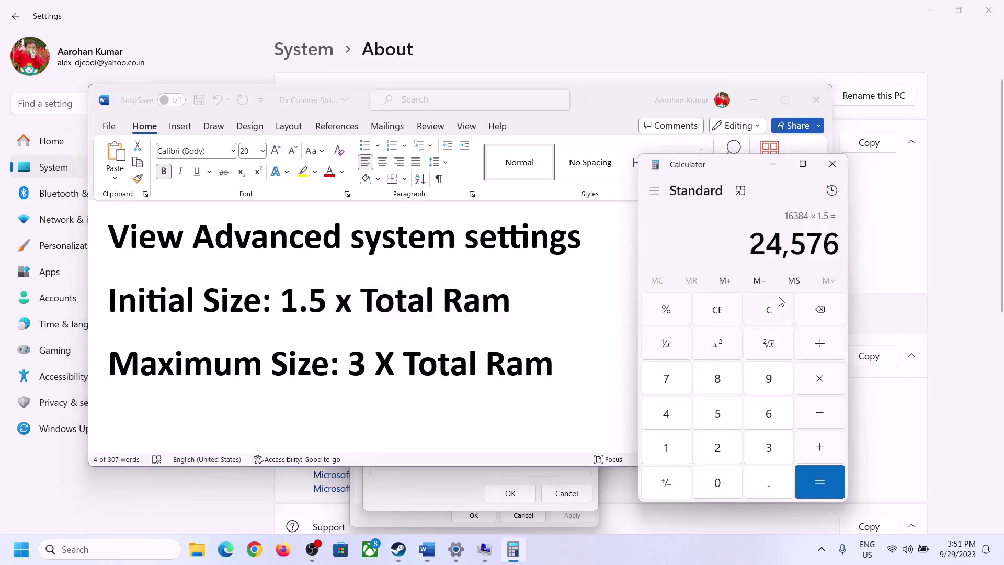
click(779, 308)
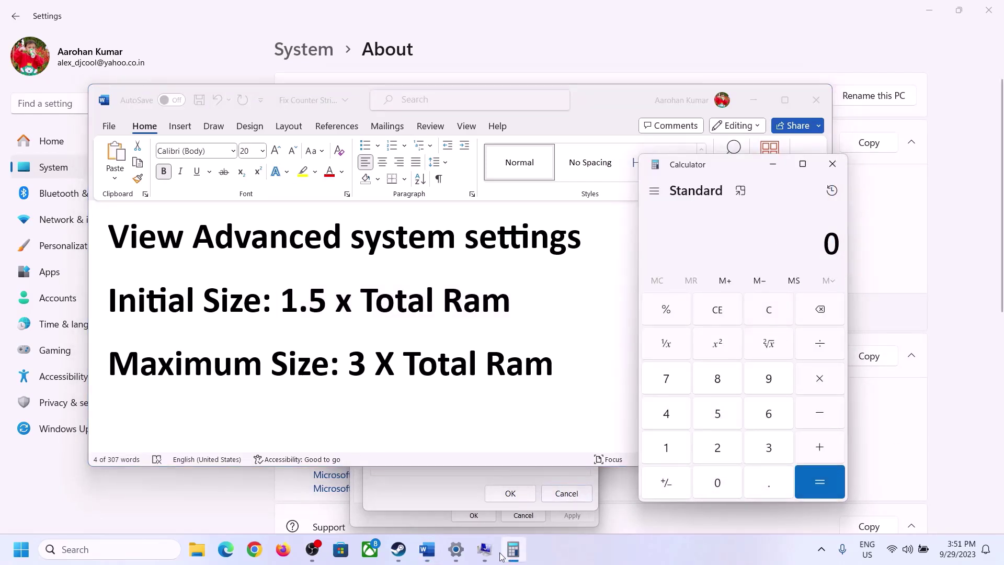
click(456, 549)
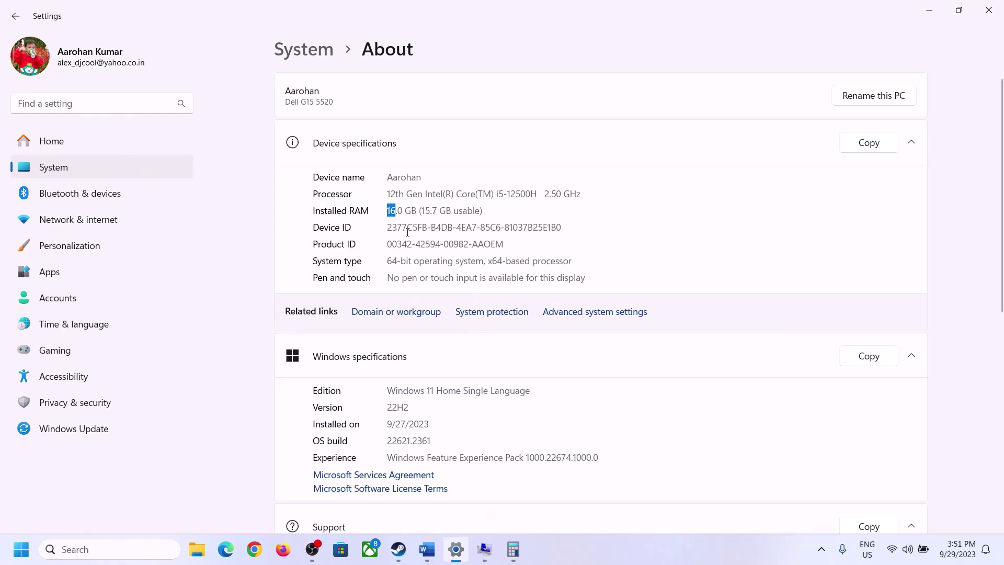
click(514, 550)
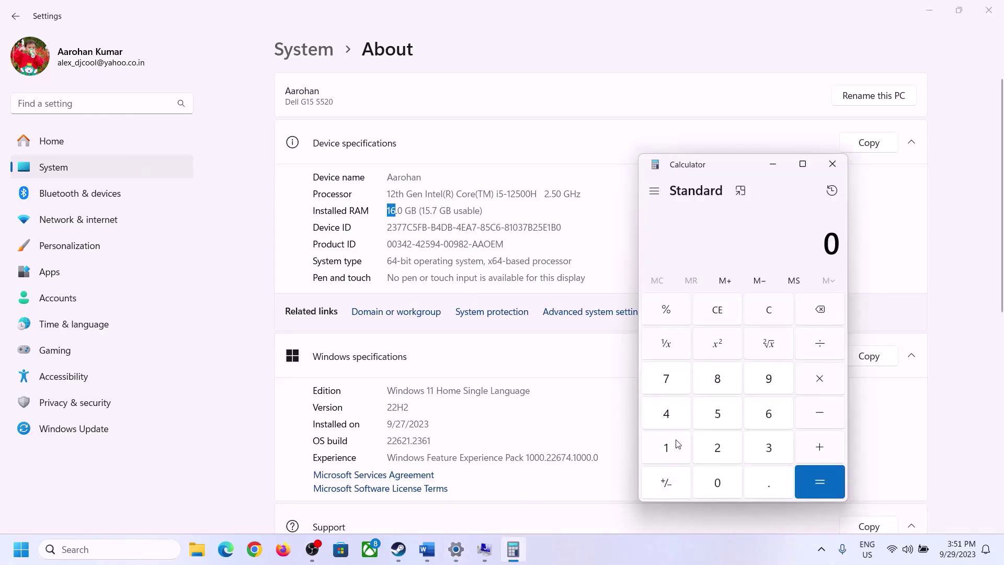
Compute 16 × 1024 again in Calculator as the basis for the maximum paging file size.
click(679, 444)
click(767, 414)
click(818, 379)
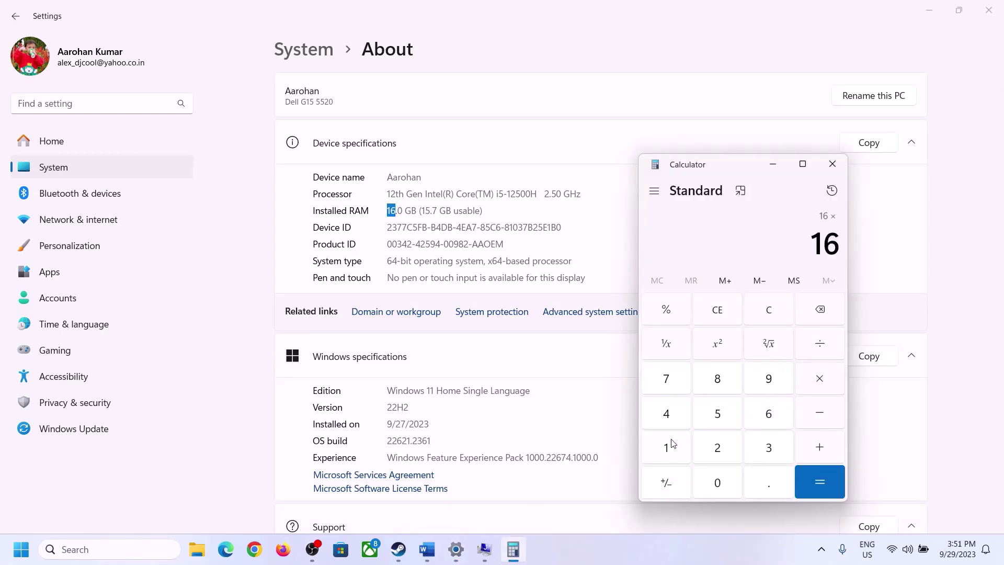
click(673, 444)
click(711, 477)
click(717, 444)
click(668, 413)
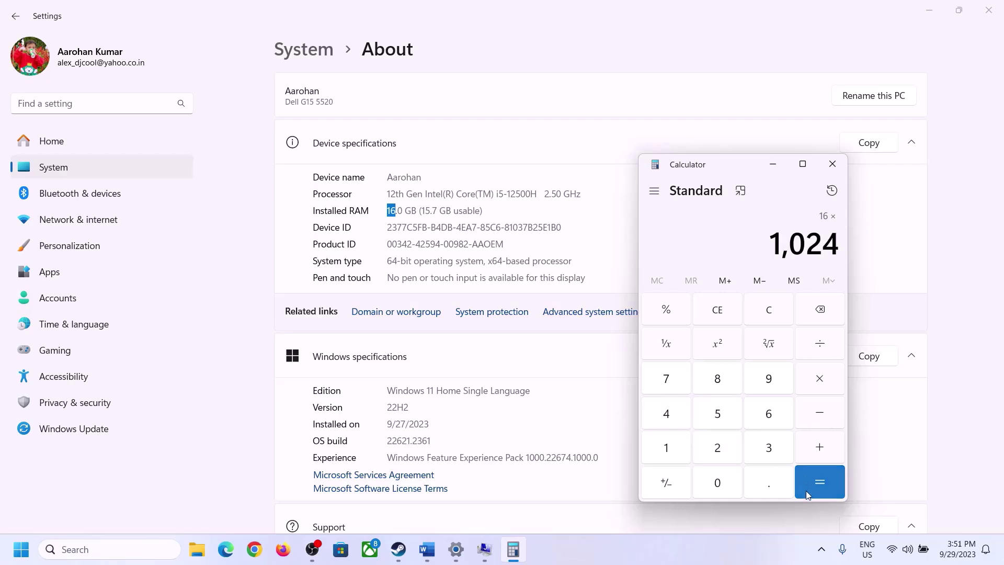
click(807, 493)
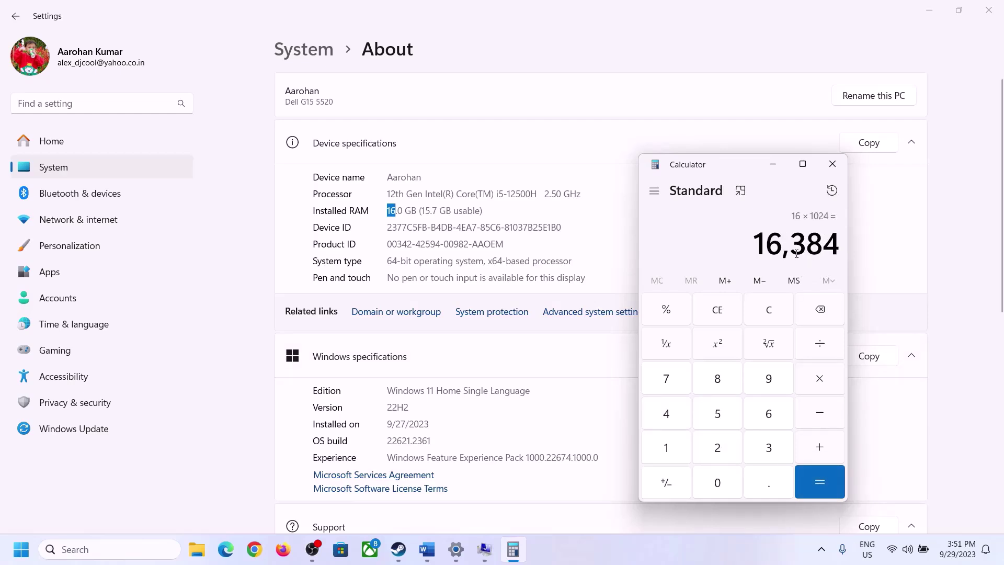
Check the maximum size formula in the Word notes, multiply the result by 3, and return to the Virtual Memory window.
click(426, 548)
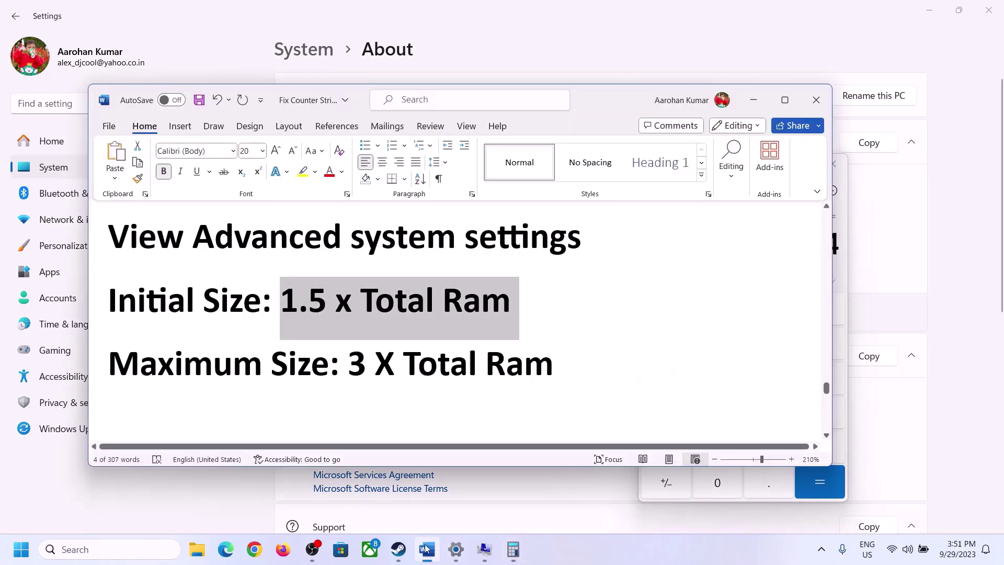
click(513, 549)
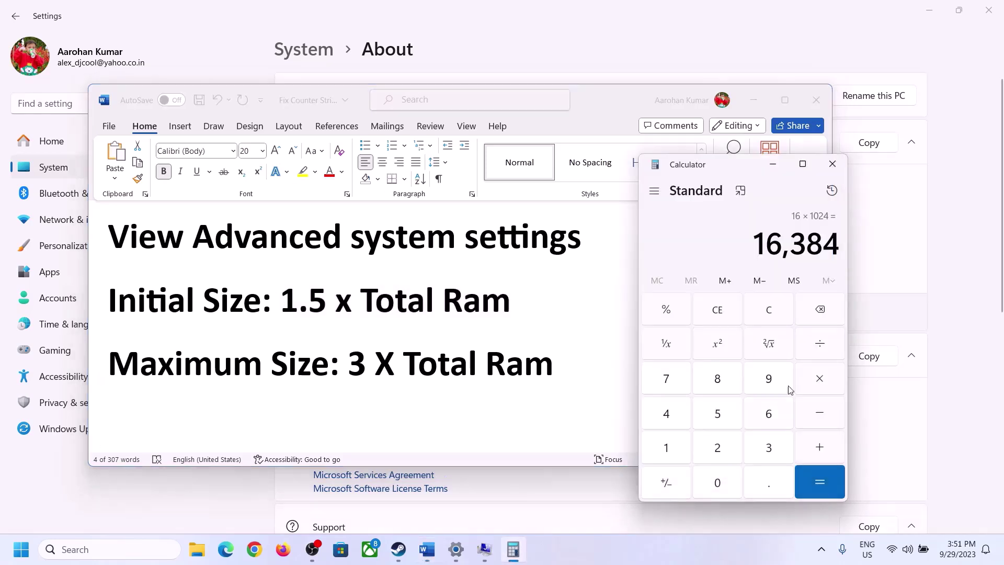
click(820, 378)
click(756, 451)
click(828, 480)
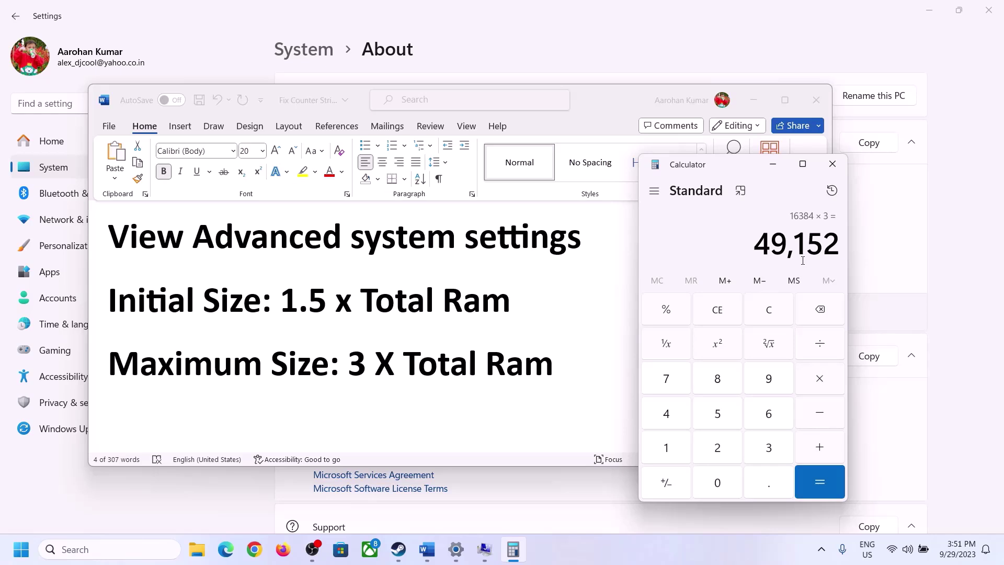
click(485, 553)
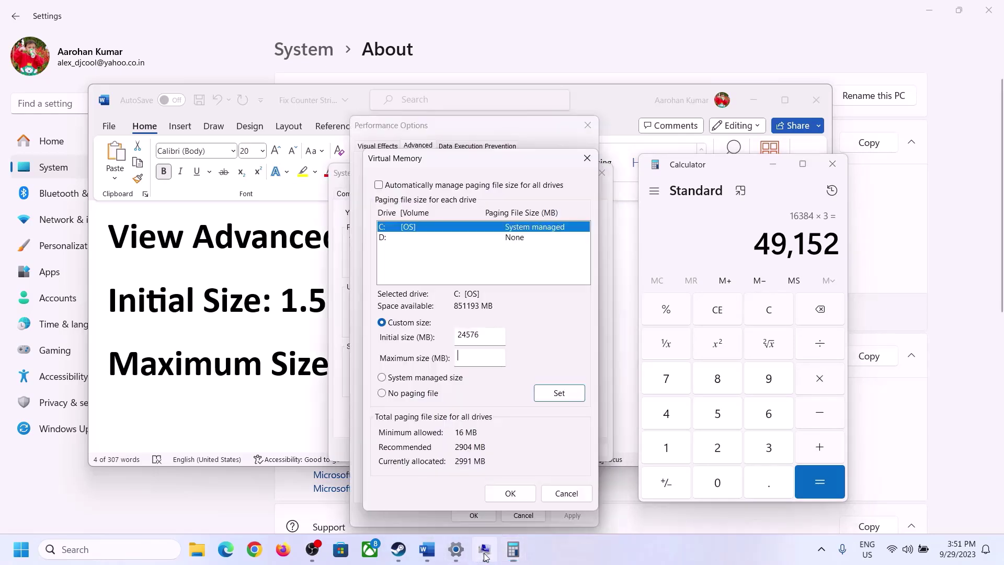
Set the maximum paging file size for drive C: to 49152 MB, apply it and confirm the Virtual Memory changes.
text(49152)
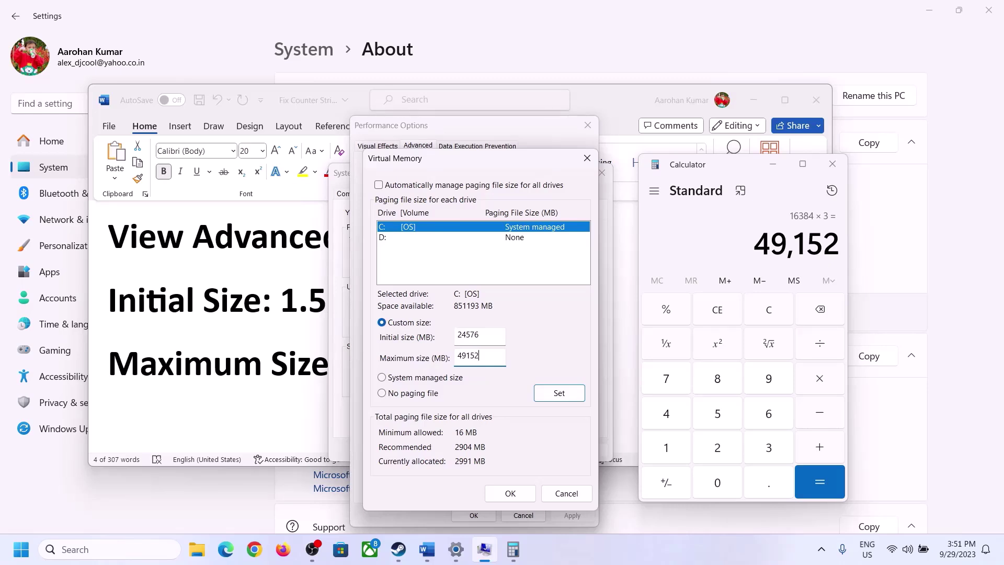
click(560, 395)
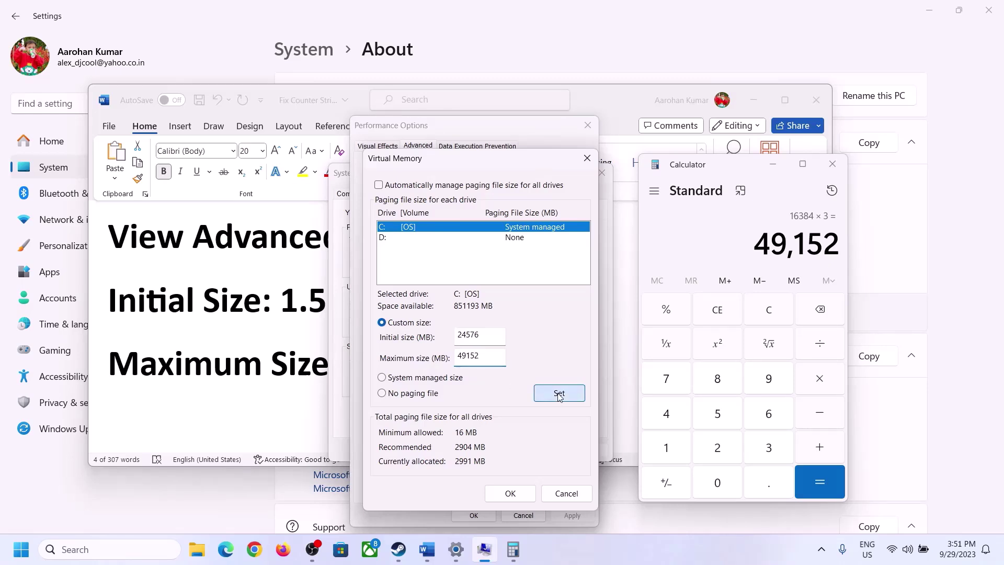
click(510, 493)
click(607, 322)
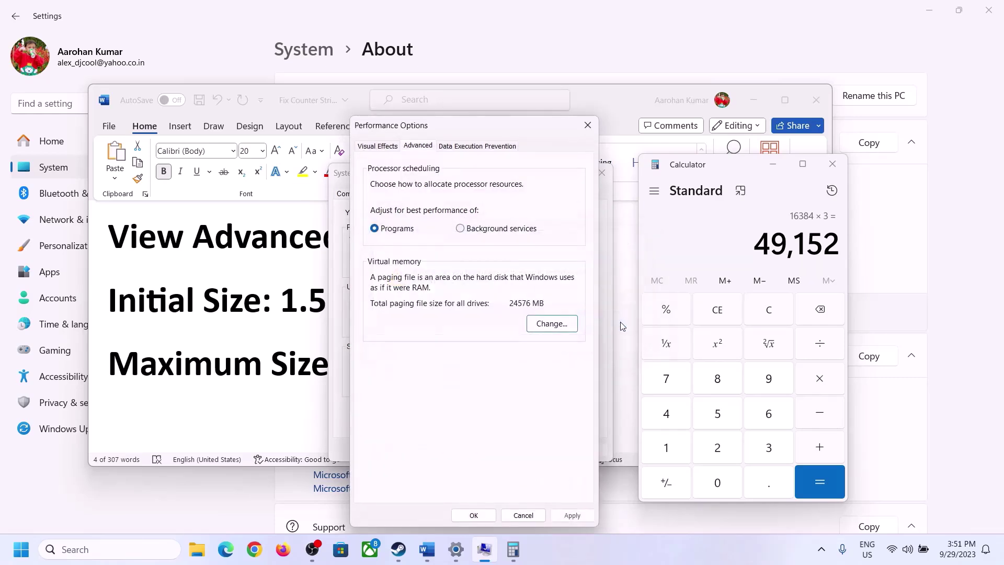
Accept the Performance Options and System Properties dialogs, and dismiss the restart prompt without restarting.
click(474, 516)
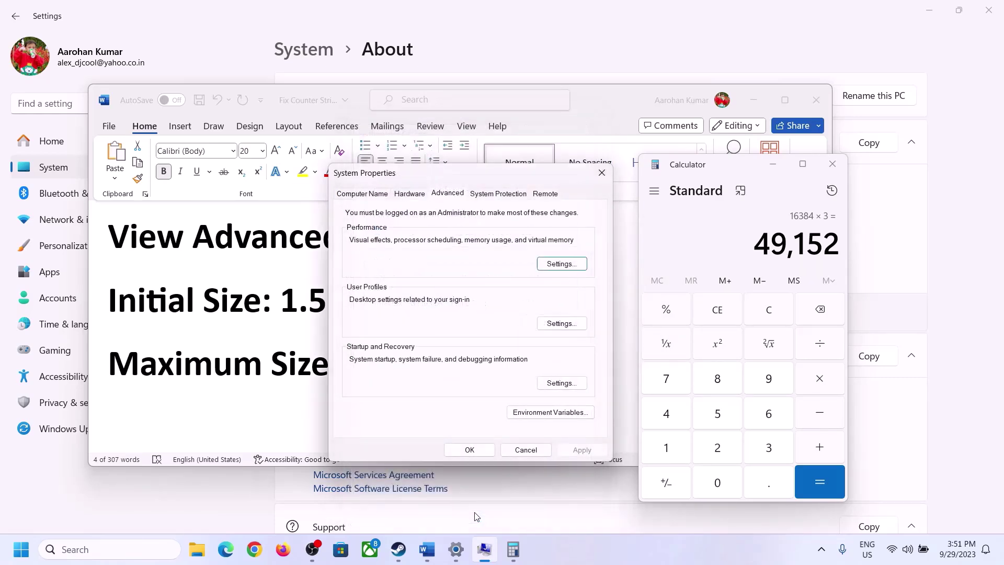
click(477, 449)
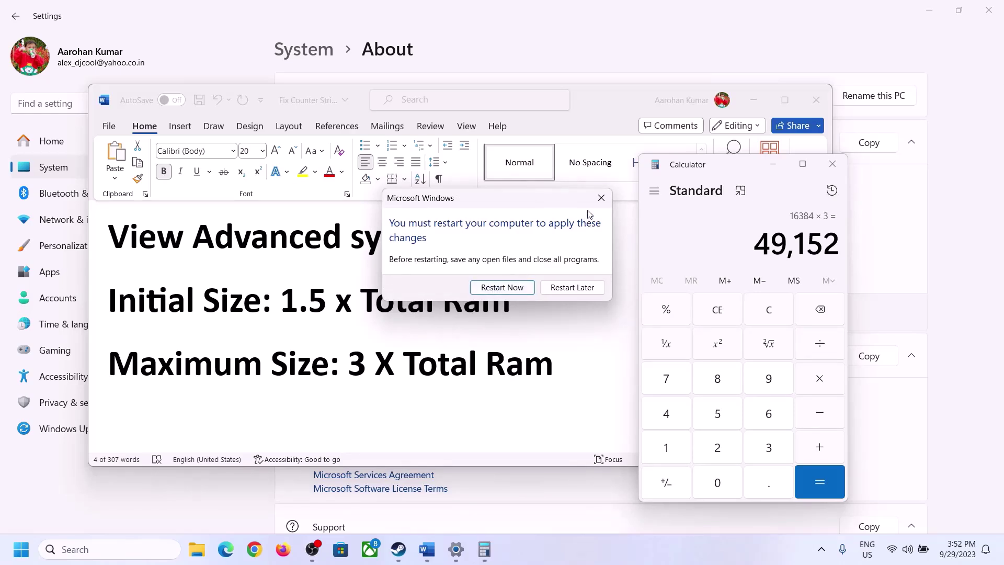
click(602, 197)
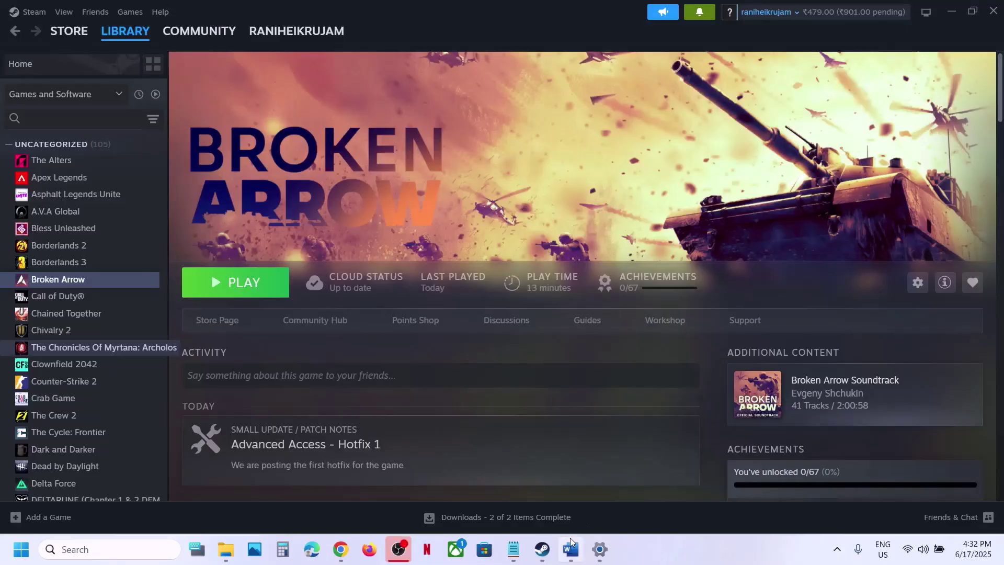
Switch to the Word notes, highlight "Update the system BIOS" in Step 14, and check the battery charge in quick settings.
click(570, 539)
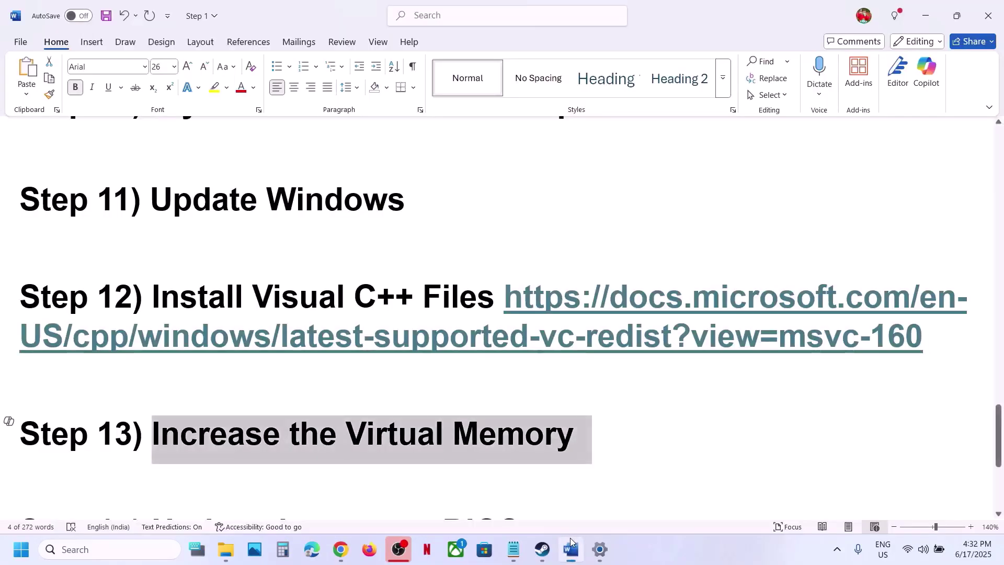
scroll(476, 372, down, 3)
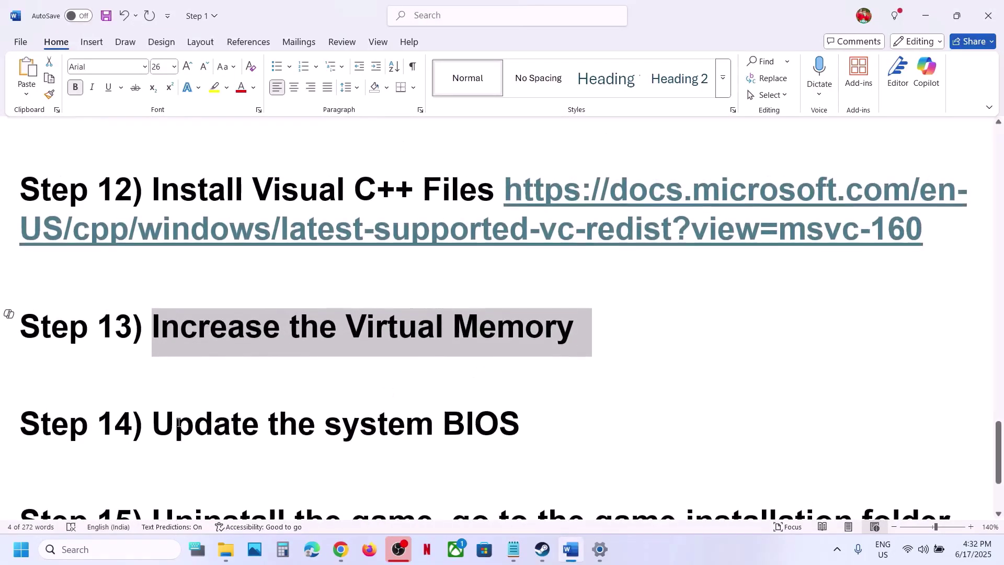
drag(153, 425, 548, 425)
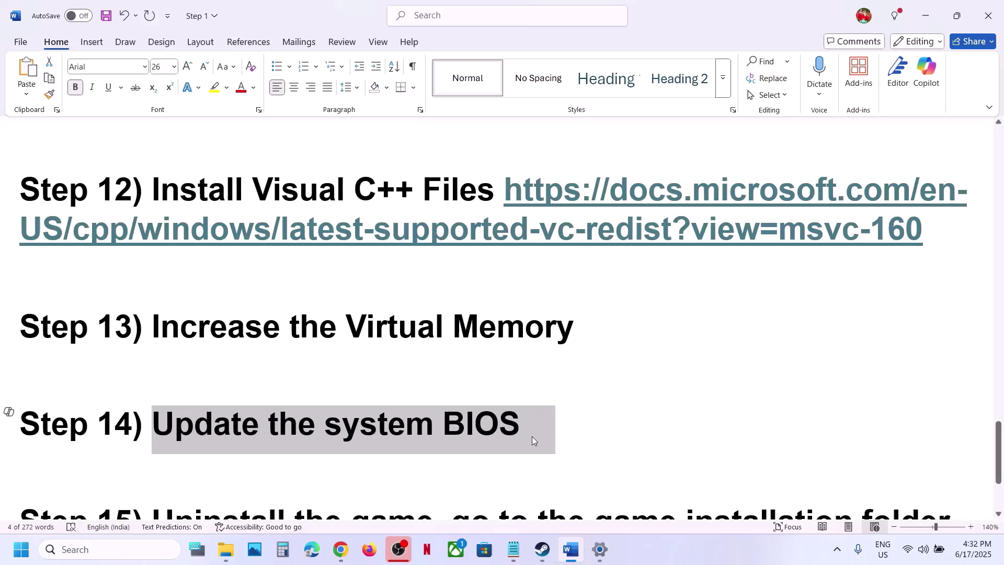
click(924, 549)
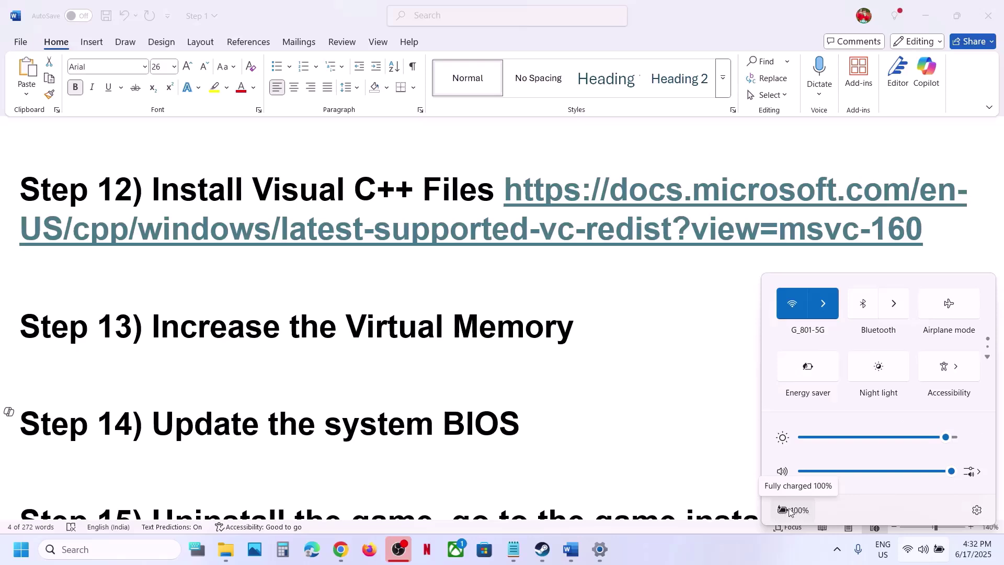
triple_click(523, 410)
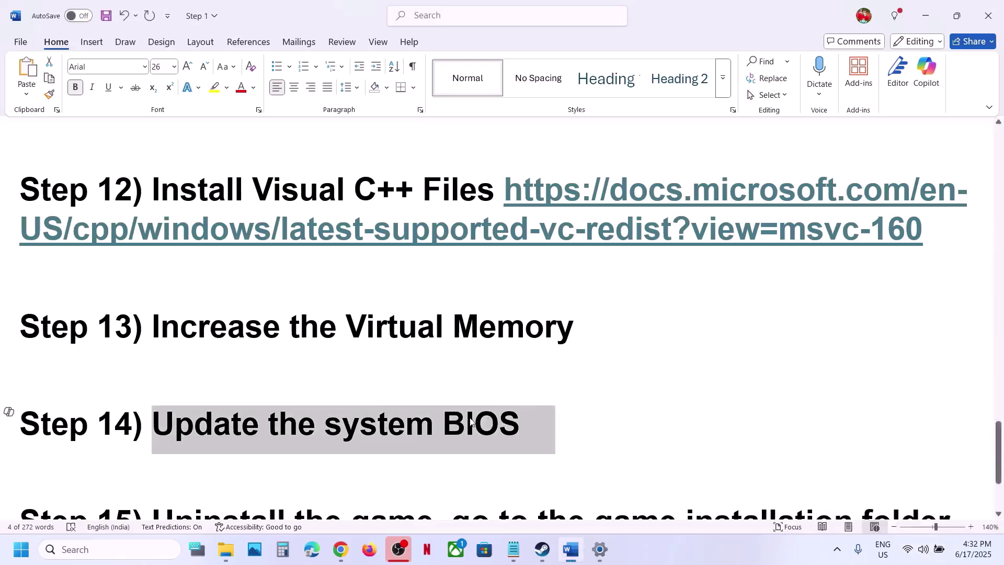
Highlight the Step 15 instructions in the notes, and look up the Uninstall option for Broken Arrow in Steam without uninstalling.
scroll(471, 421, down, 3)
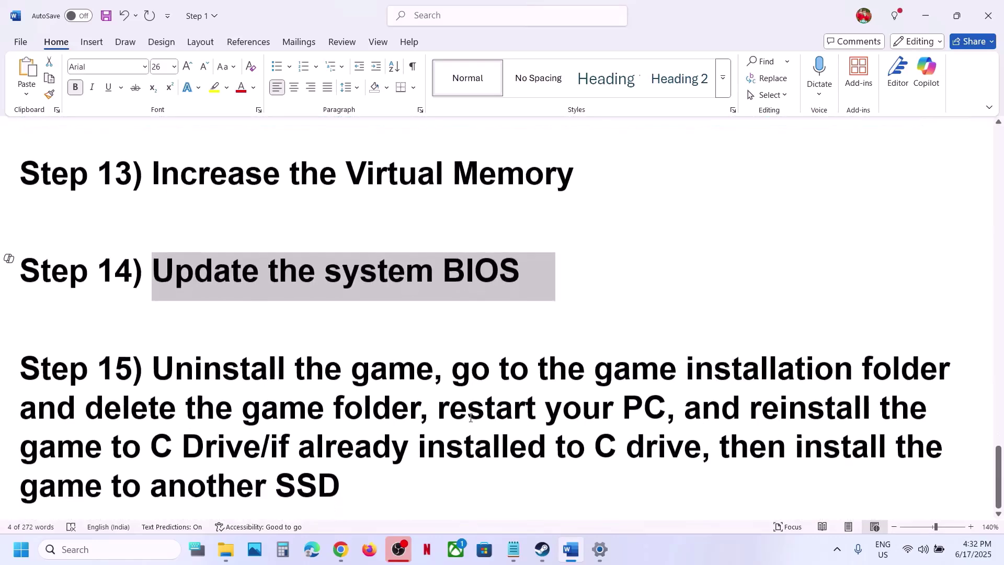
drag(163, 372, 343, 481)
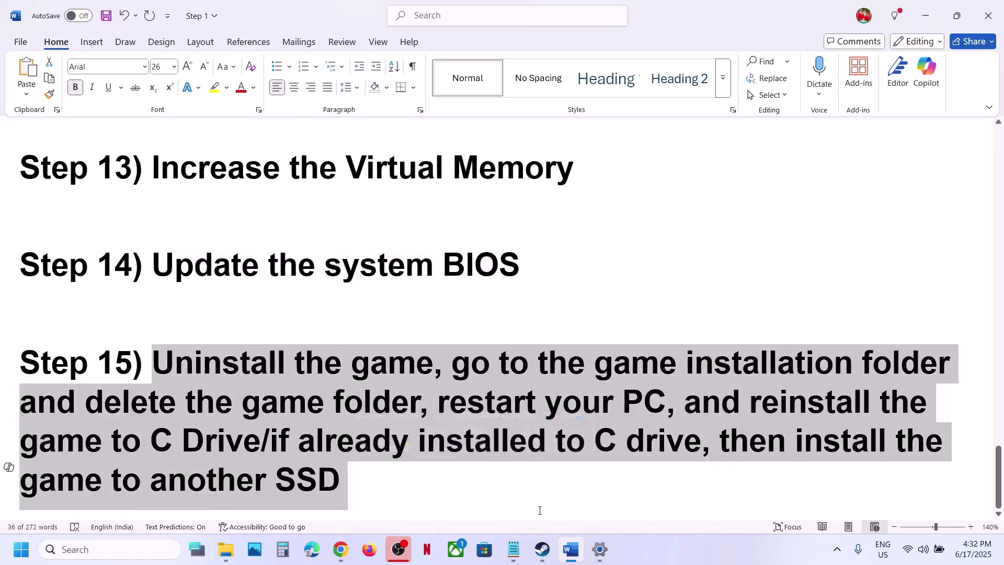
click(542, 549)
right_click(108, 282)
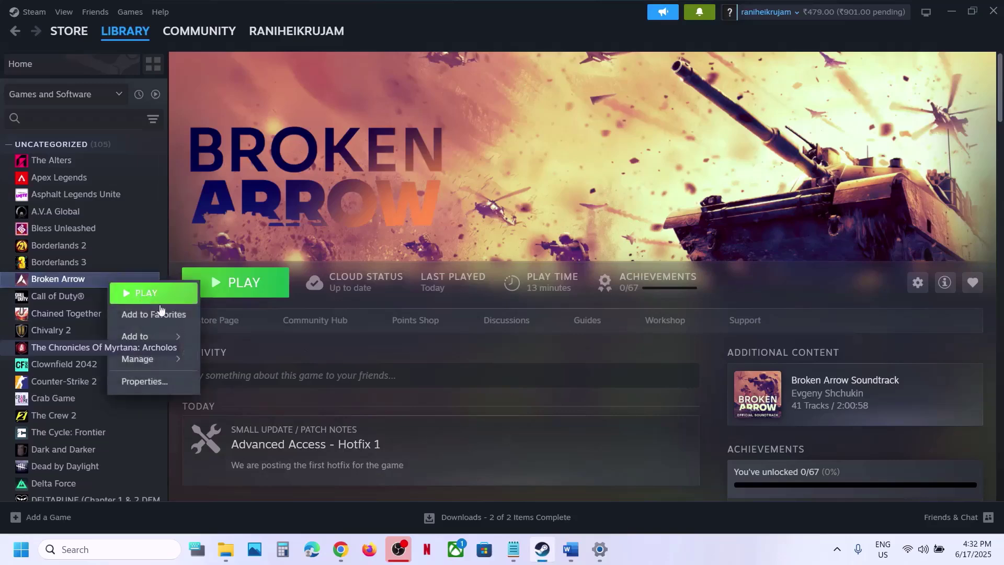
mouse_move(152, 358)
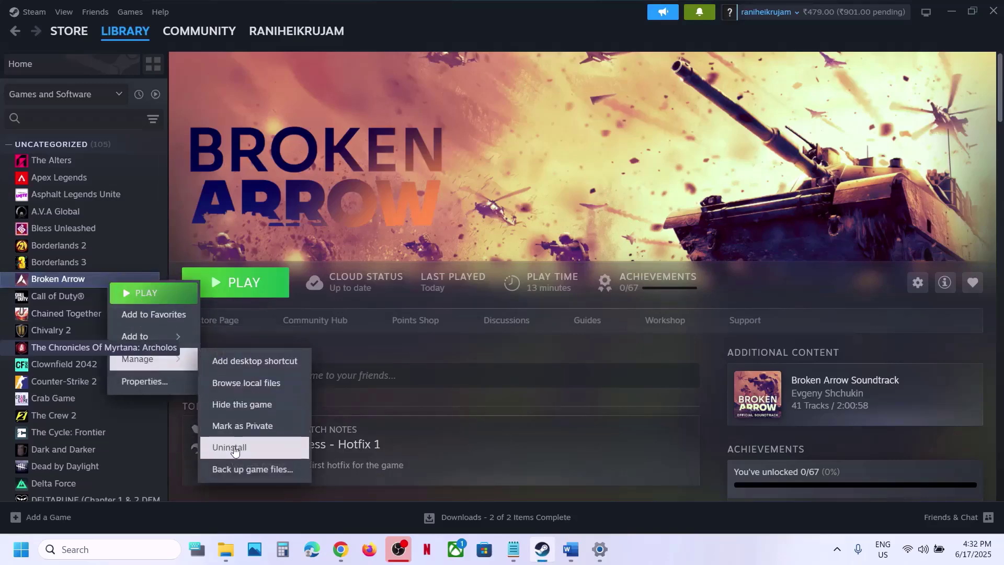
click(406, 258)
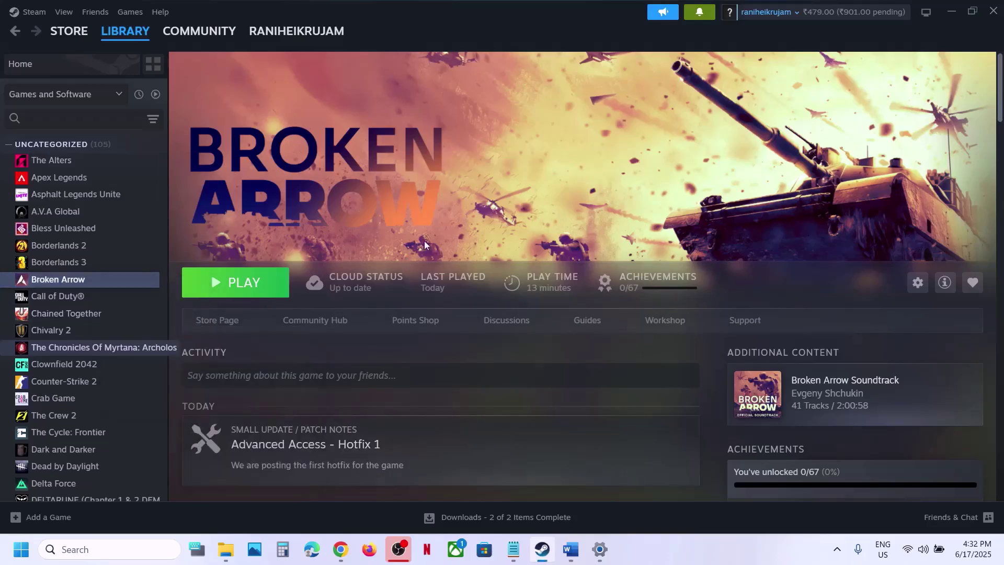
Review the Step 15 reinstall advice in Word, highlighting the C Drive and other SSD options, and return to Steam.
click(571, 550)
click(484, 411)
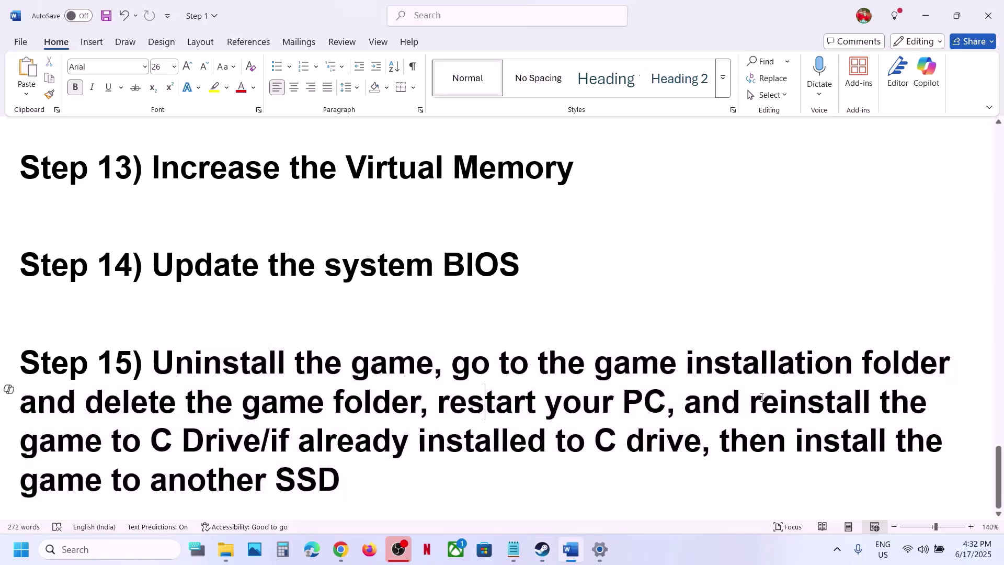
drag(744, 401, 261, 442)
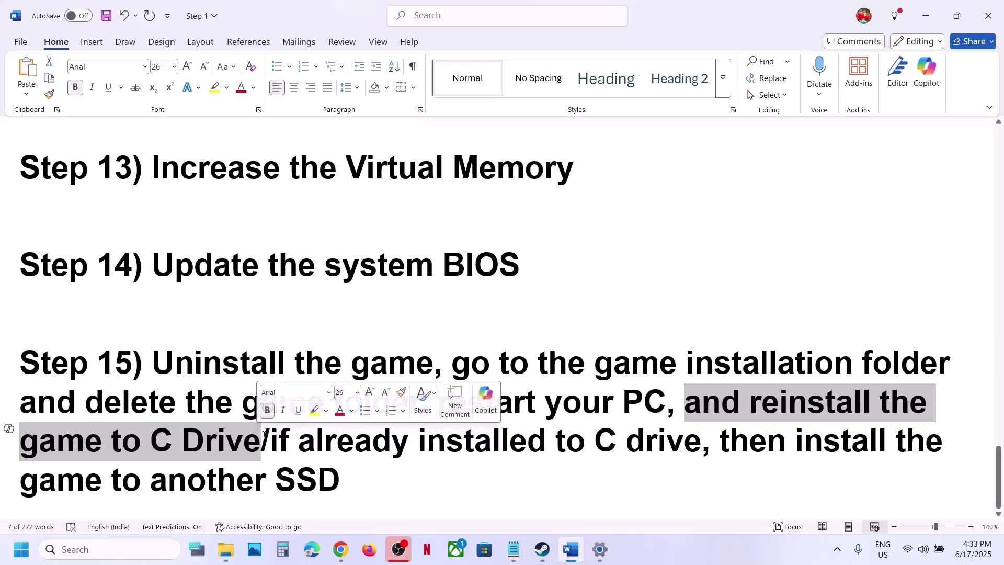
drag(271, 442, 404, 464)
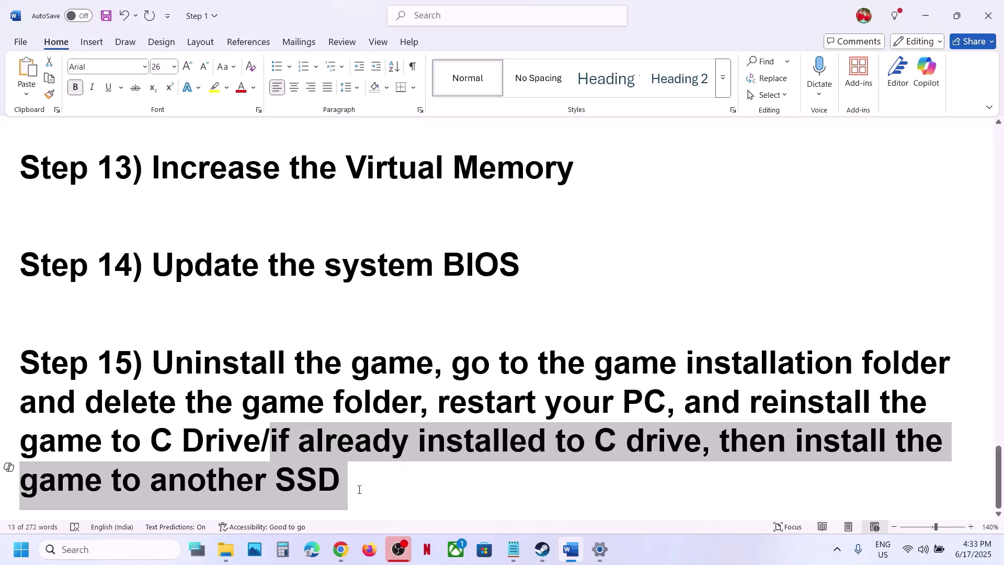
click(542, 548)
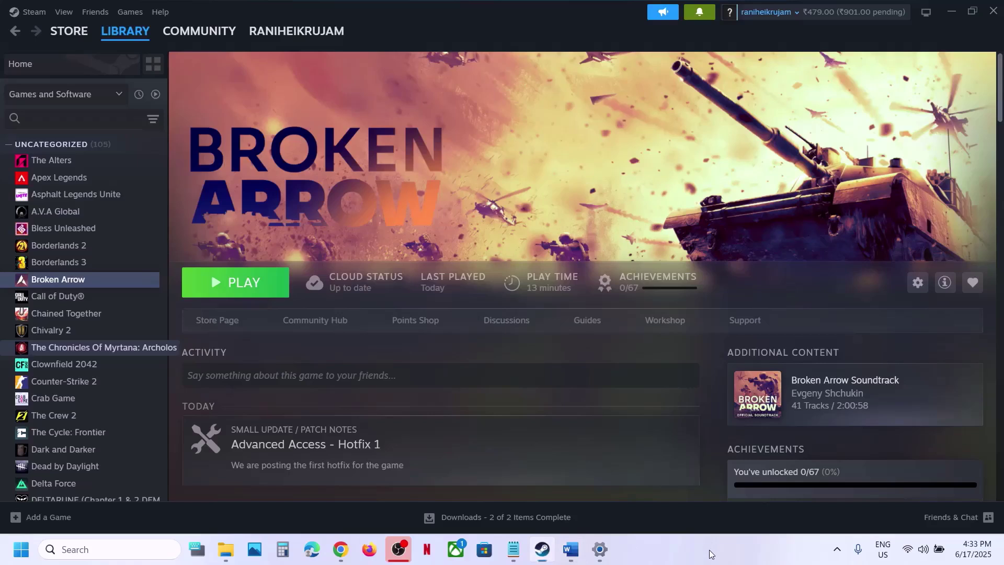